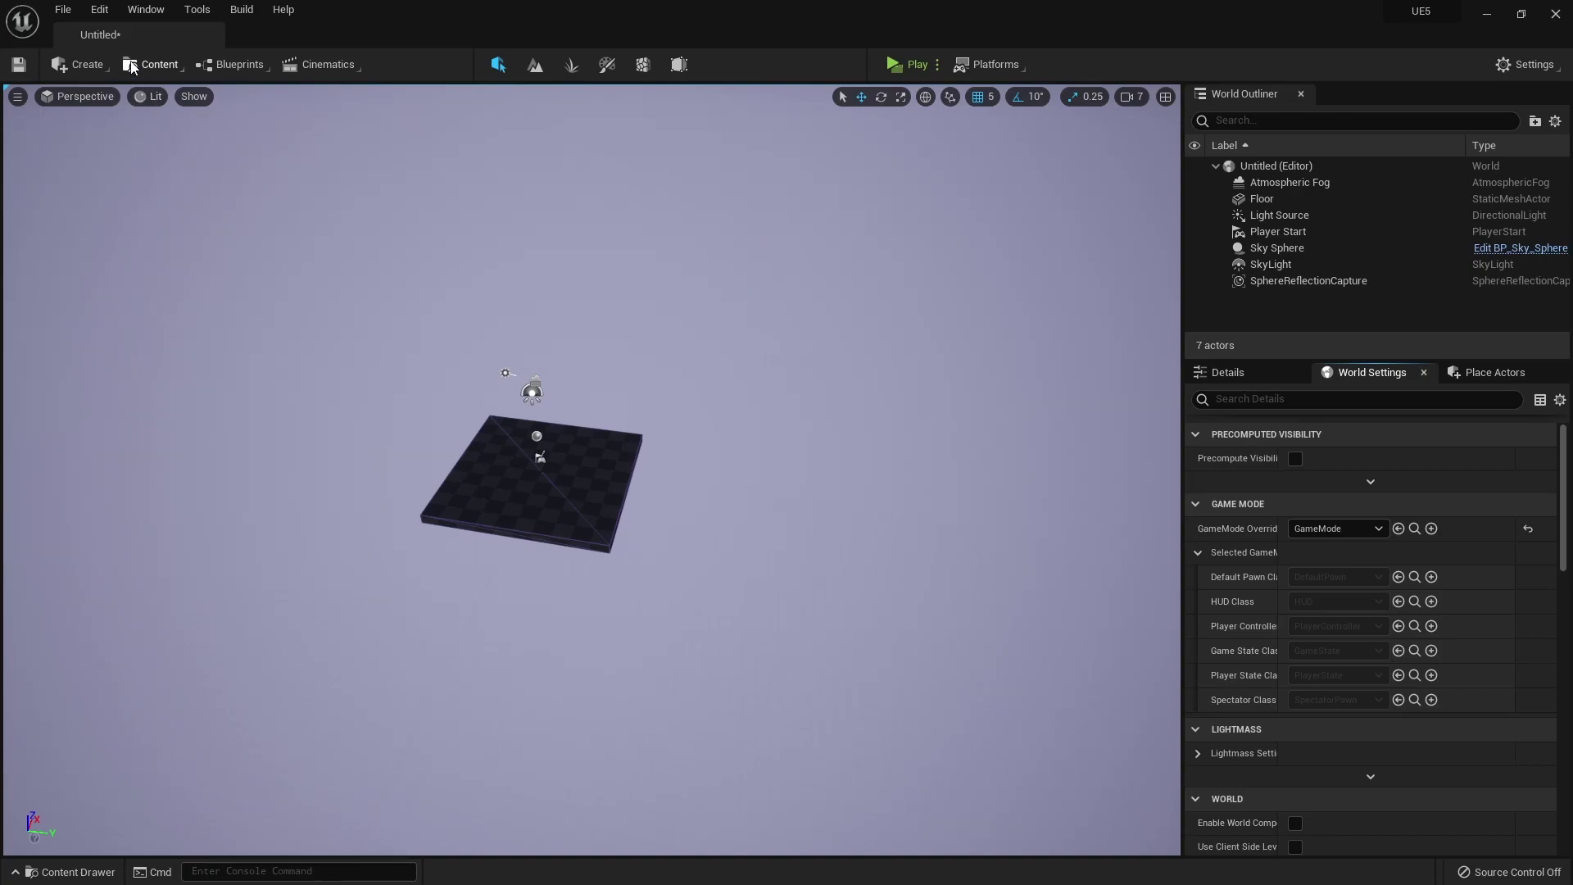
Step: Look up the Water plugin in the Plugins list, then close the list
left_click(95, 14)
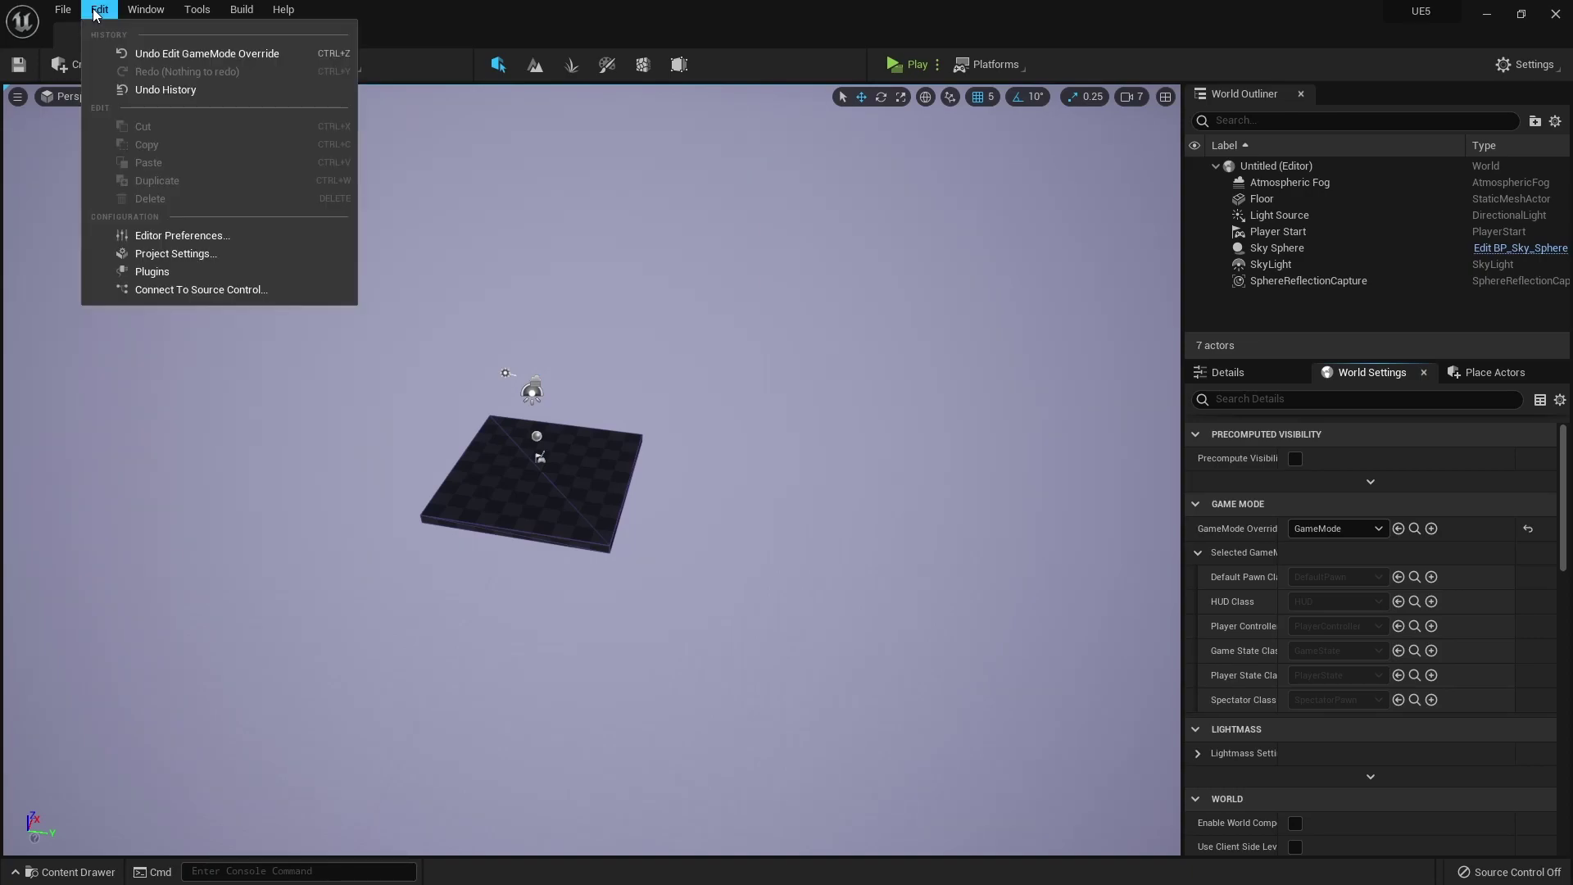
left_click(177, 279)
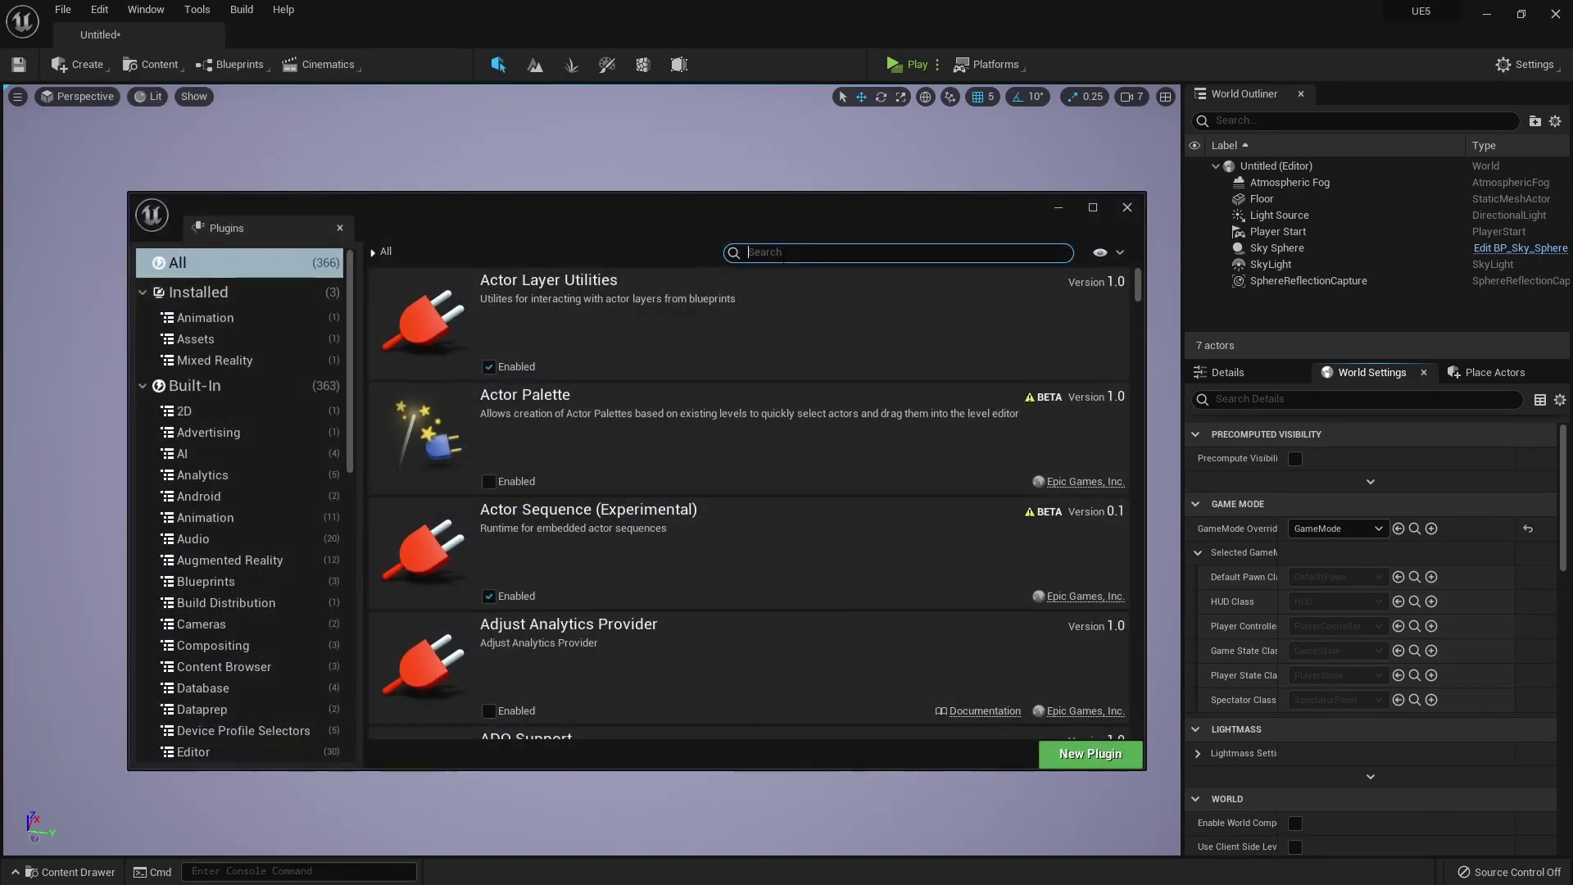
type("water")
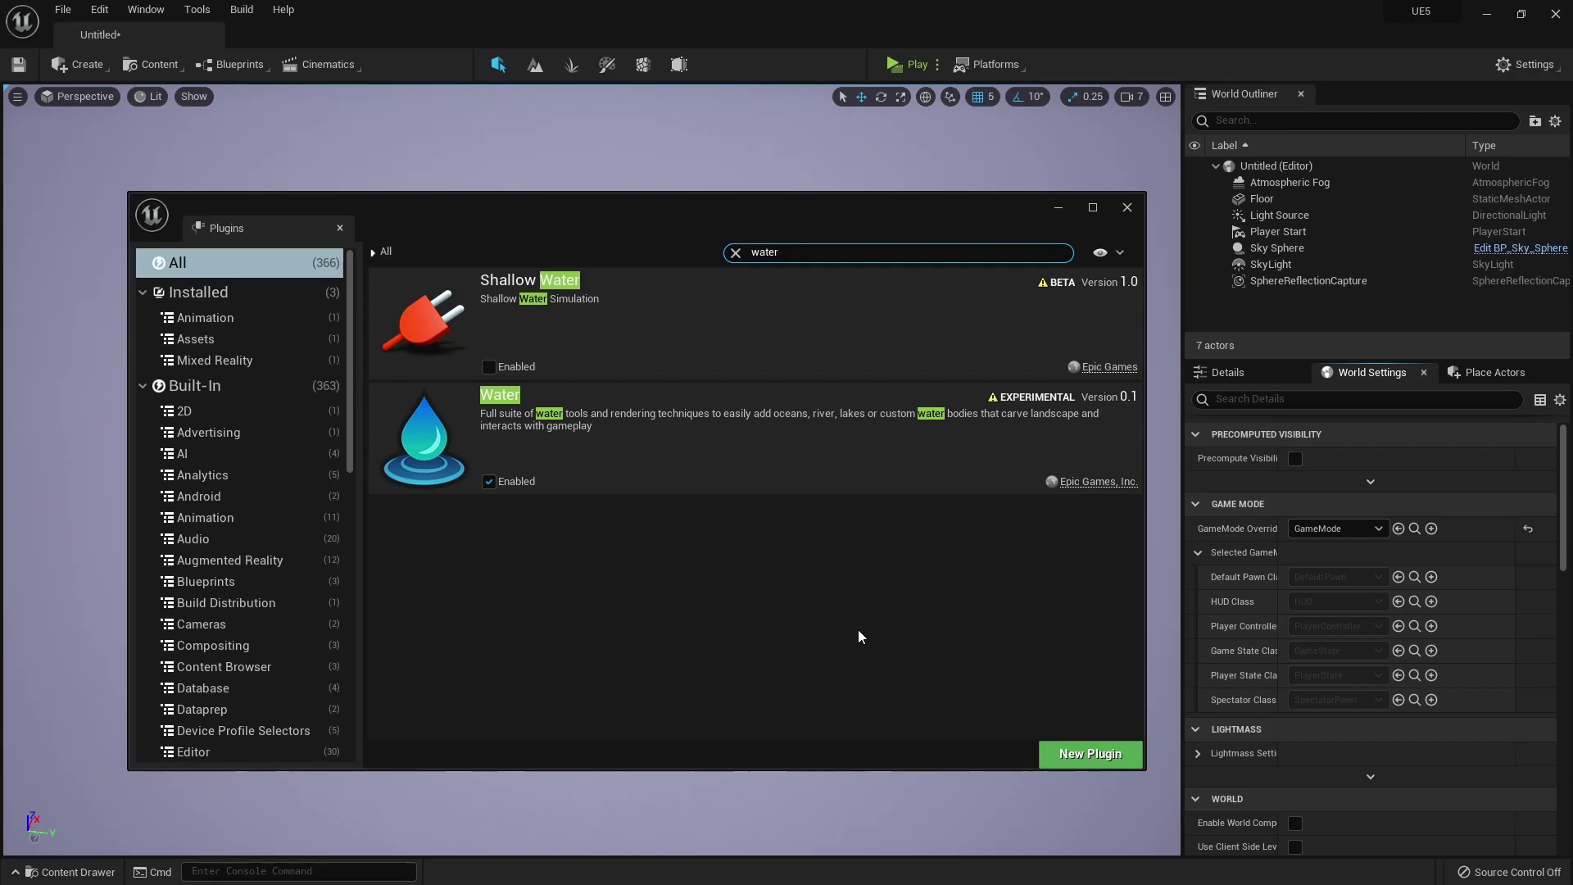
left_click(1127, 208)
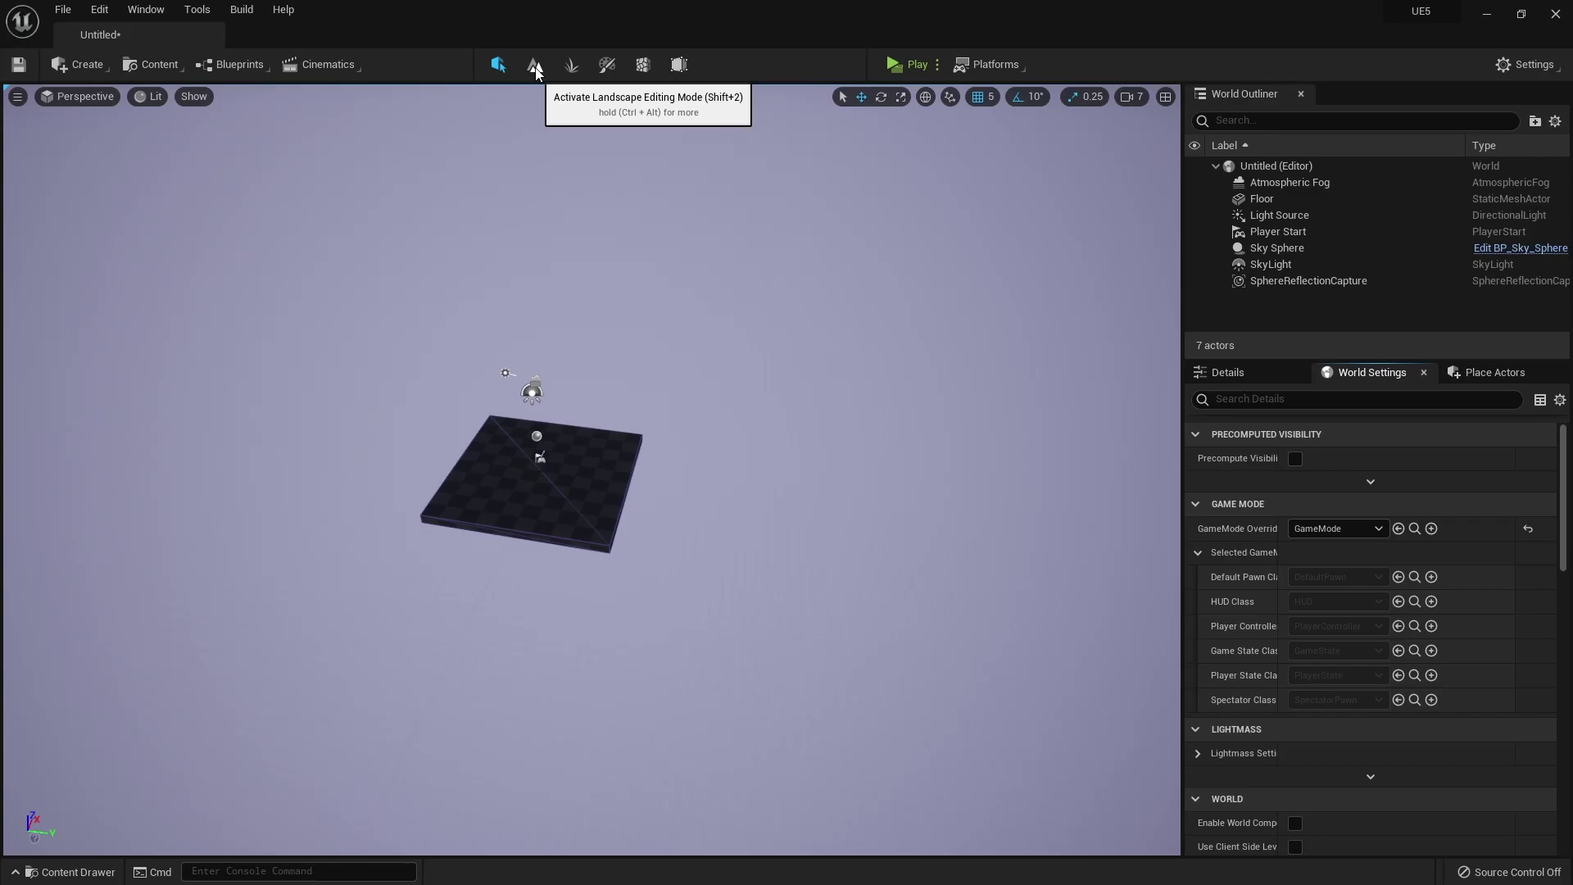
Step: Create a new landscape with default settings in Landscape mode
left_click(534, 66)
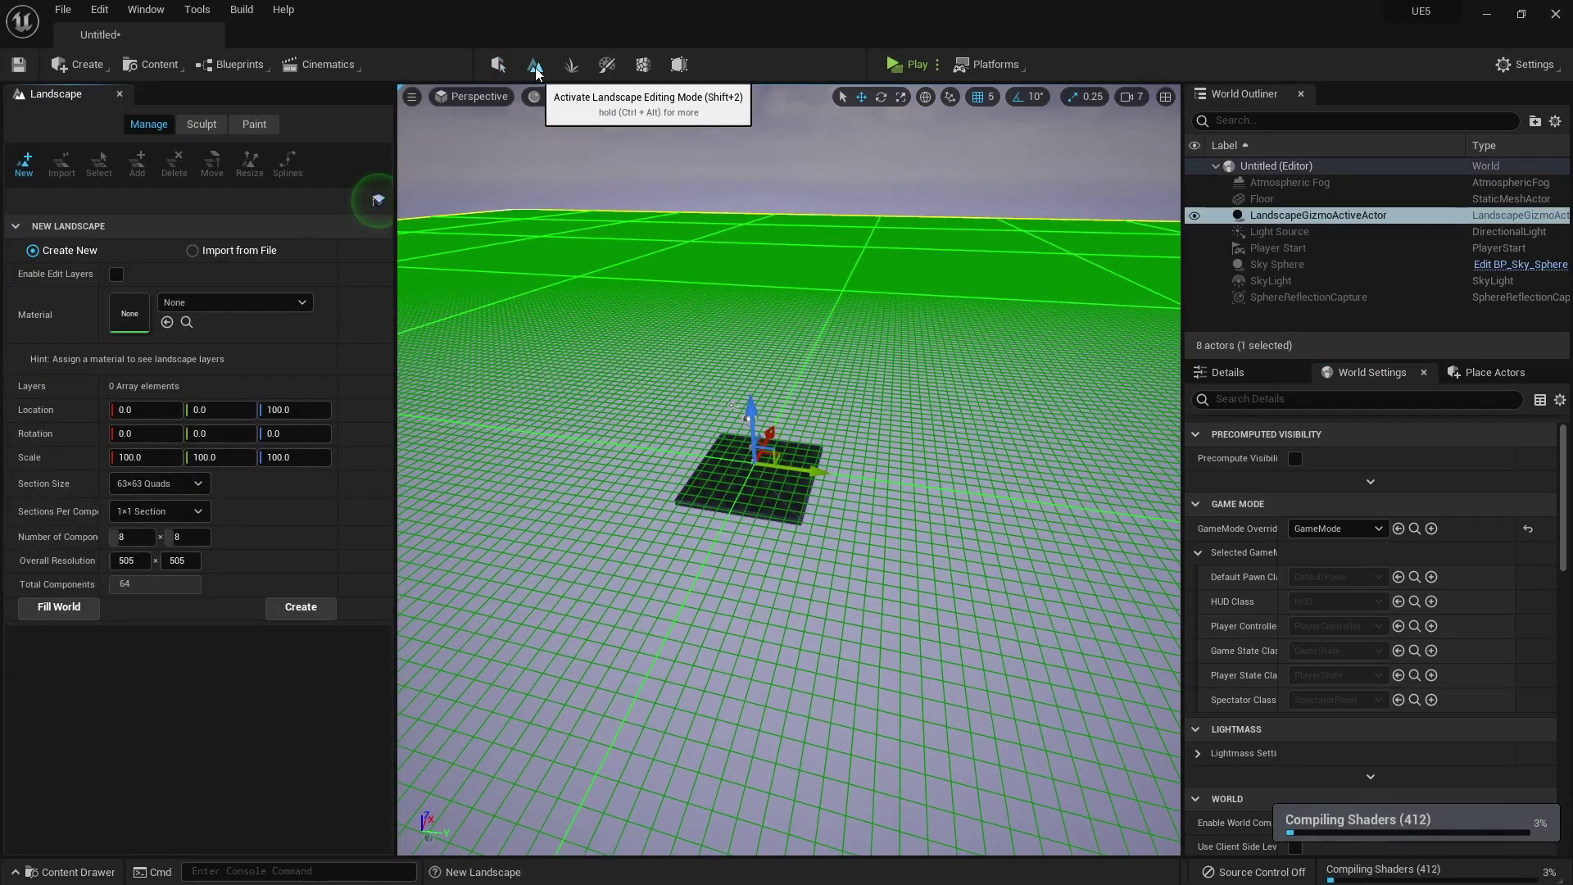
mouse_move(737, 362)
left_mouse_down()
mouse_move(798, 504)
mouse_move(944, 461)
left_mouse_up()
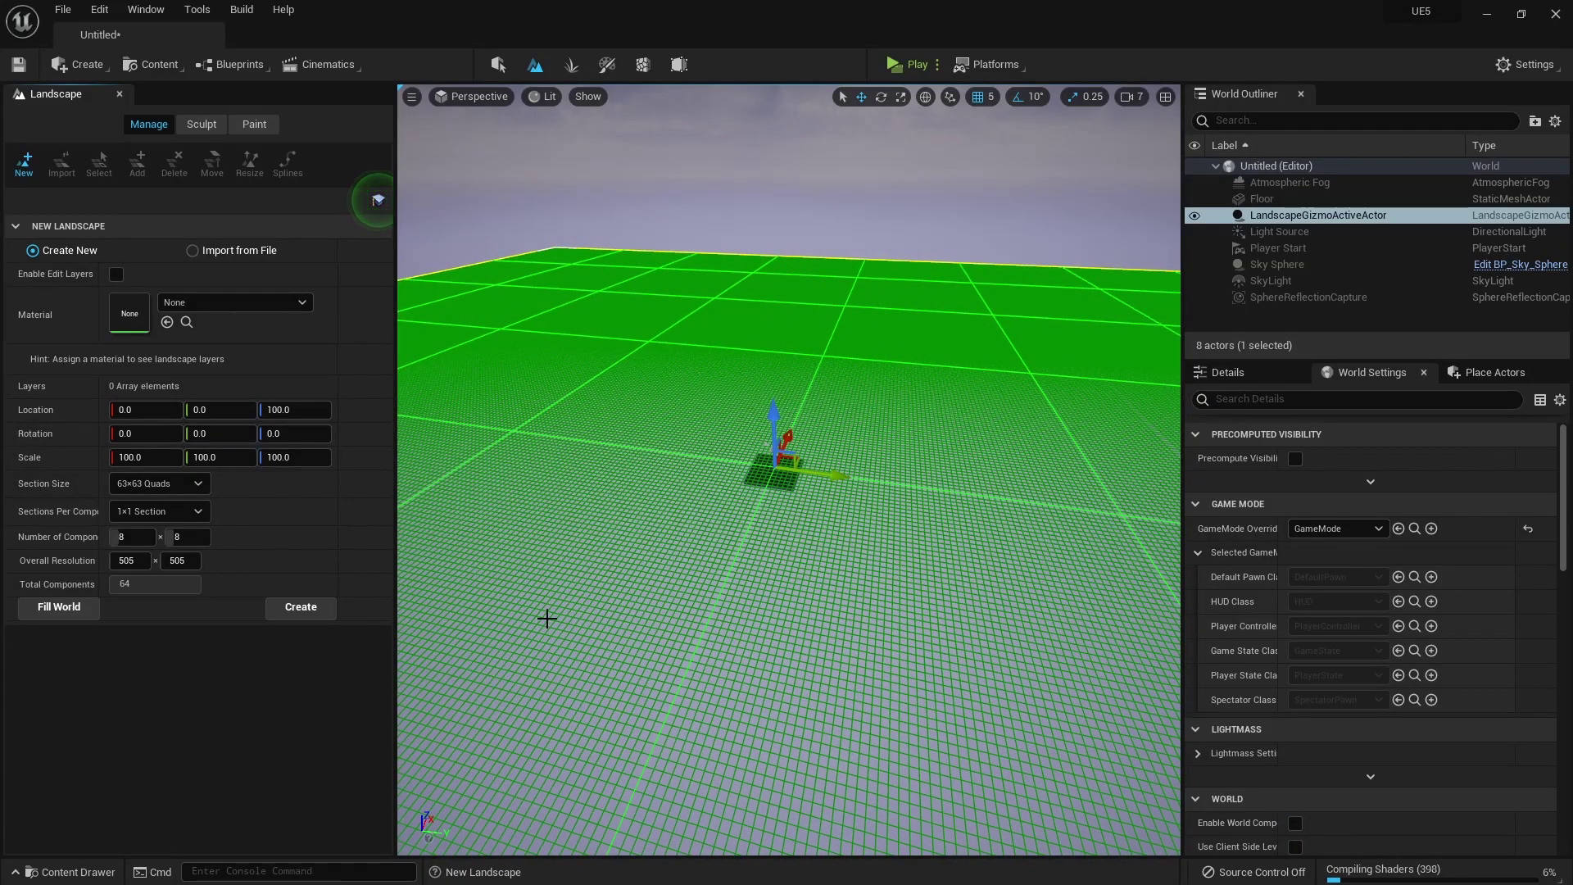
left_click(301, 607)
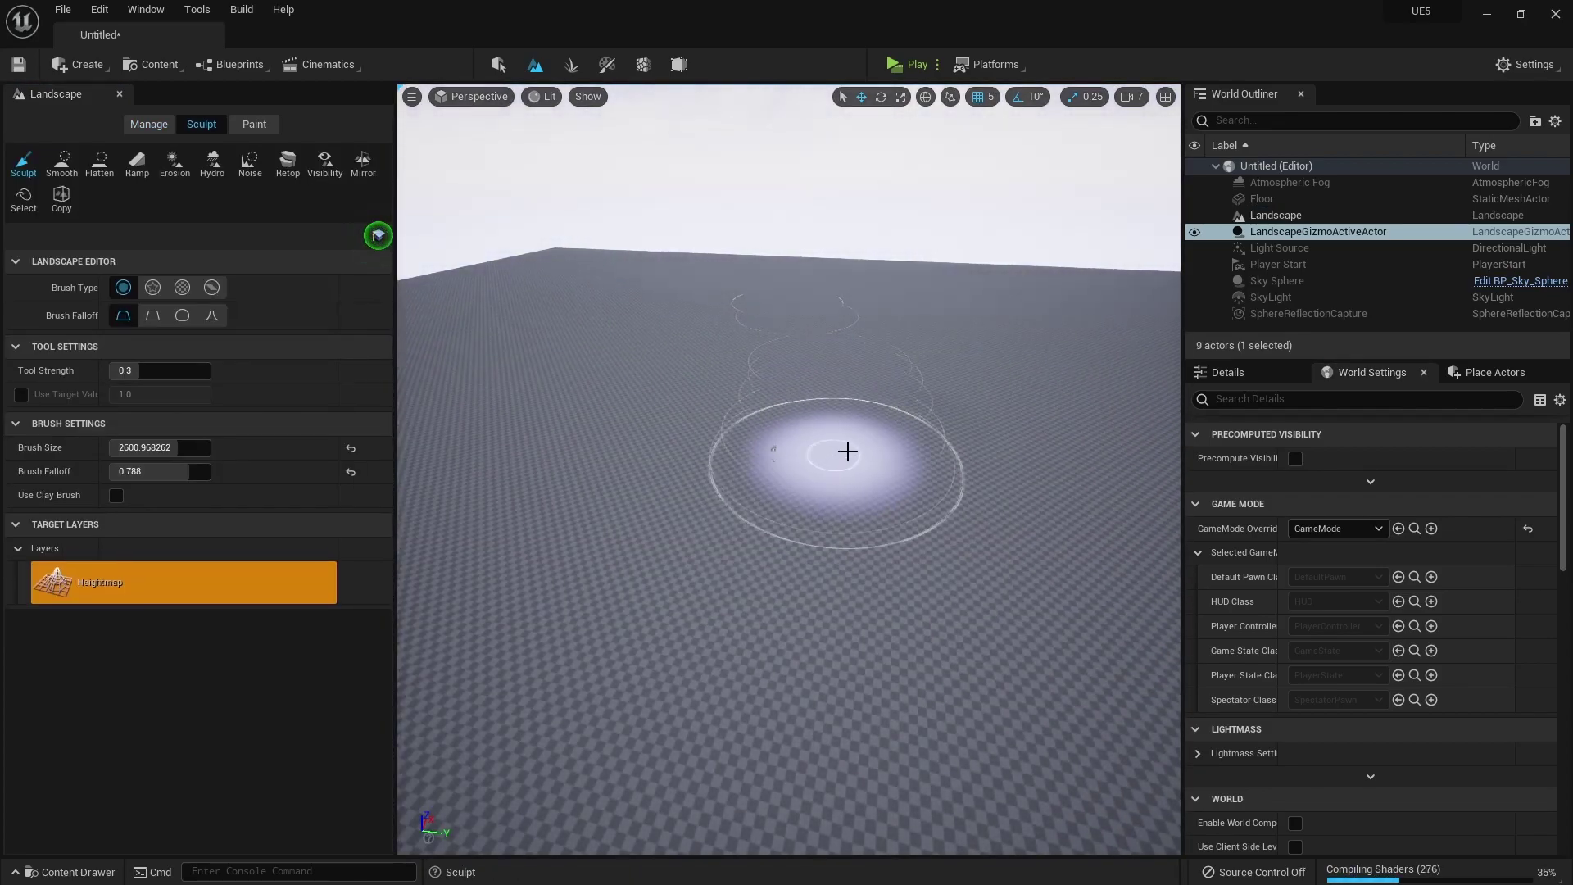
Step: Sculpt a ridge and several bumps near the centre, then return to Select mode
mouse_move(693, 533)
left_mouse_down()
mouse_move(652, 498)
mouse_move(626, 380)
left_mouse_up()
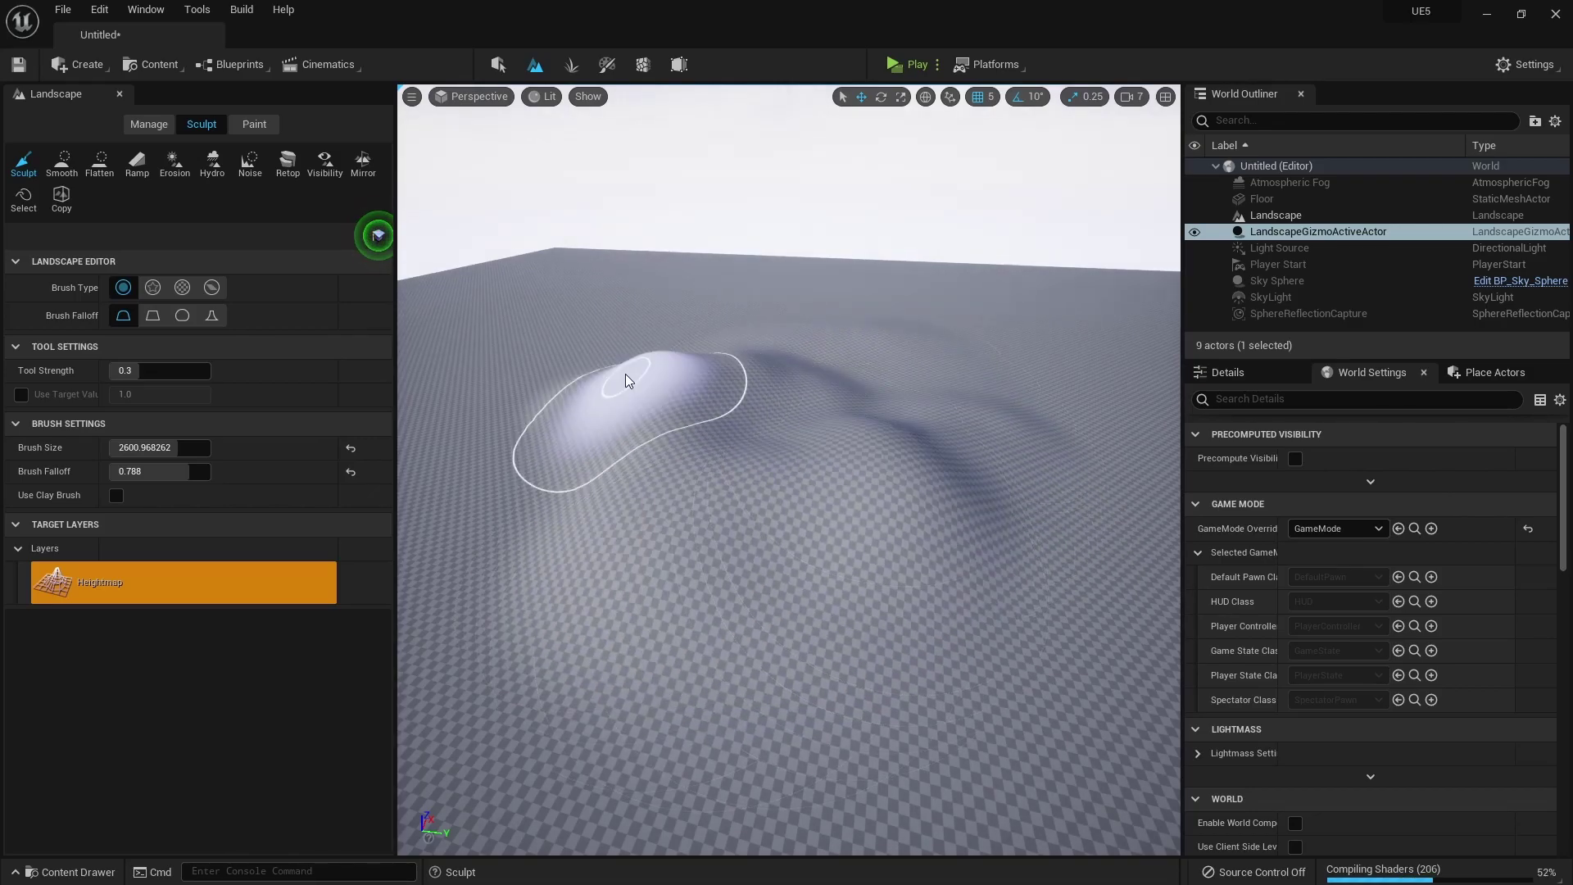
mouse_move(717, 340)
left_mouse_down()
mouse_move(491, 449)
mouse_move(1060, 554)
mouse_move(759, 428)
mouse_move(834, 408)
left_mouse_up()
scroll(803, 401, "down", 5)
left_click_drag(638, 515, 672, 512)
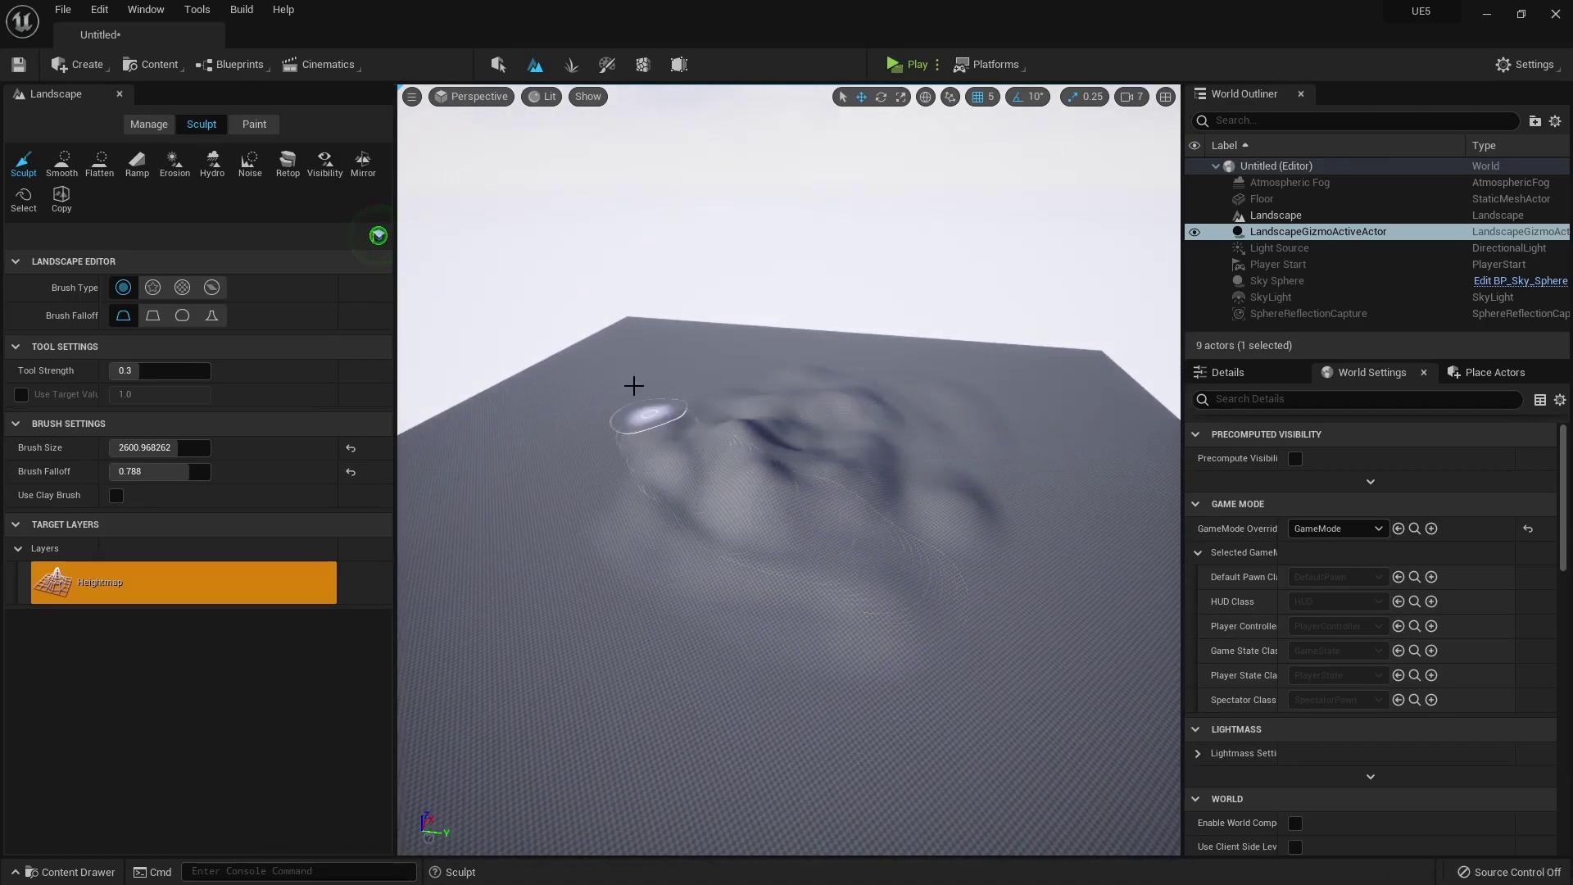
left_click(499, 67)
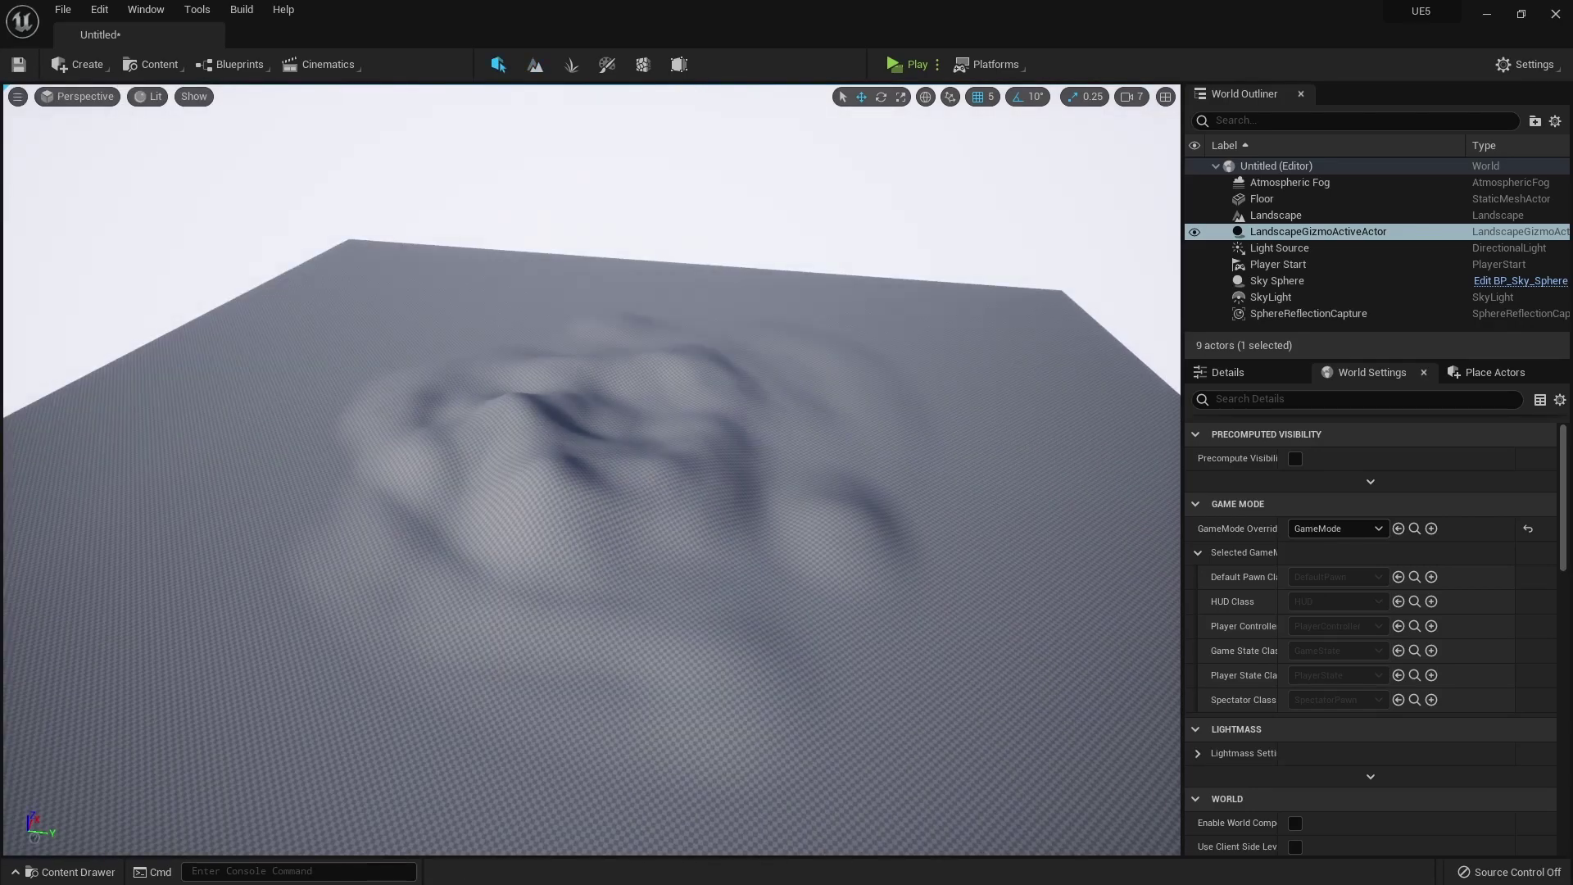
Step: Select the sculpted landscape, frame it with F, and look over its surface
left_click(757, 426)
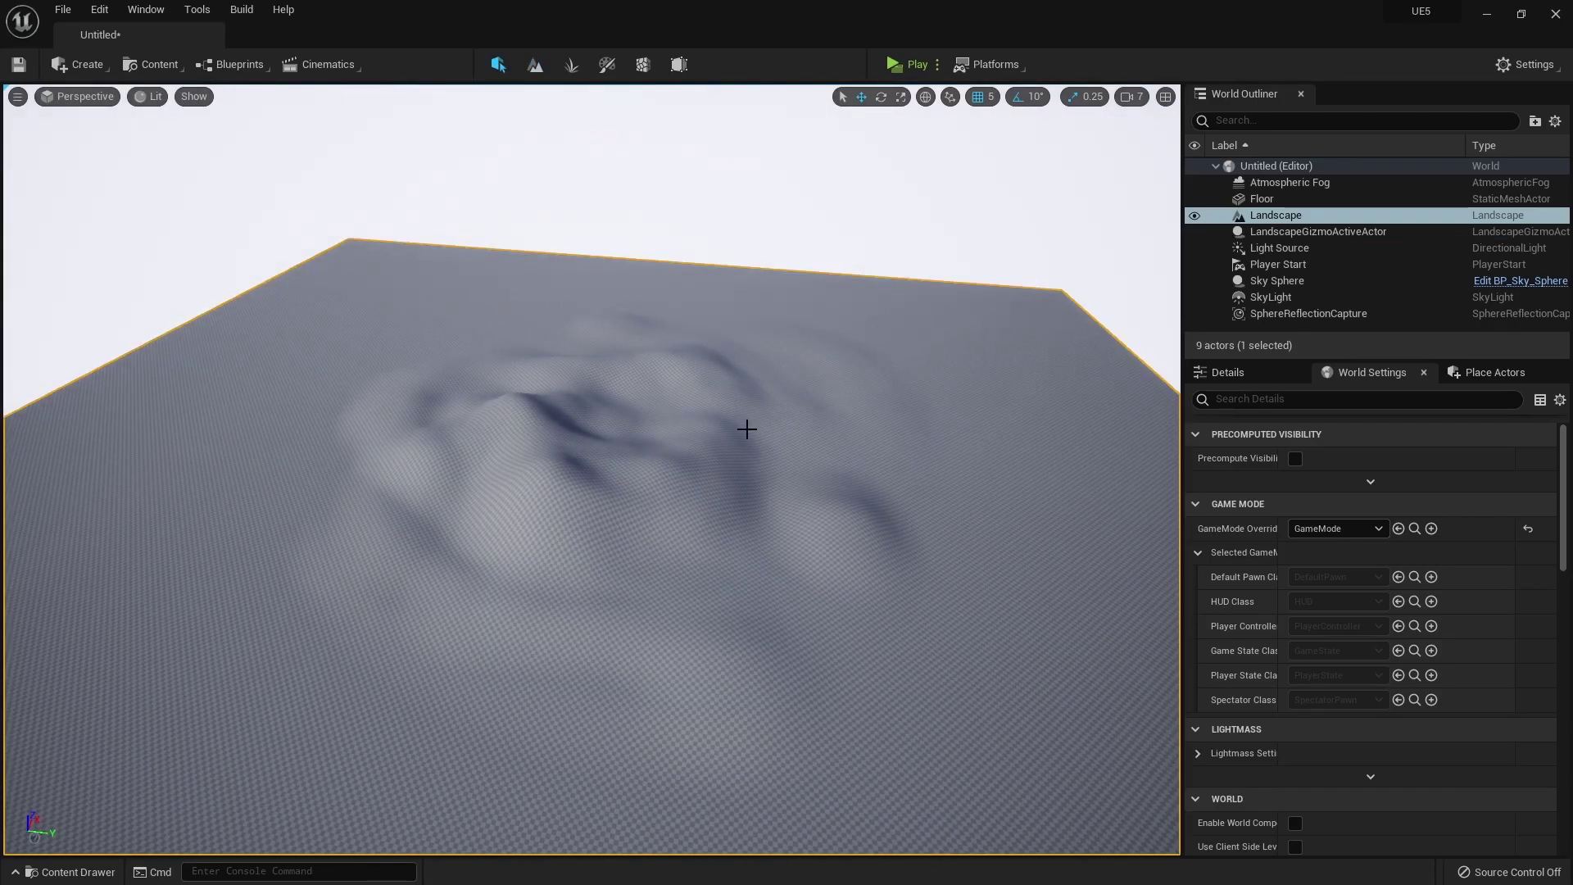
key("f")
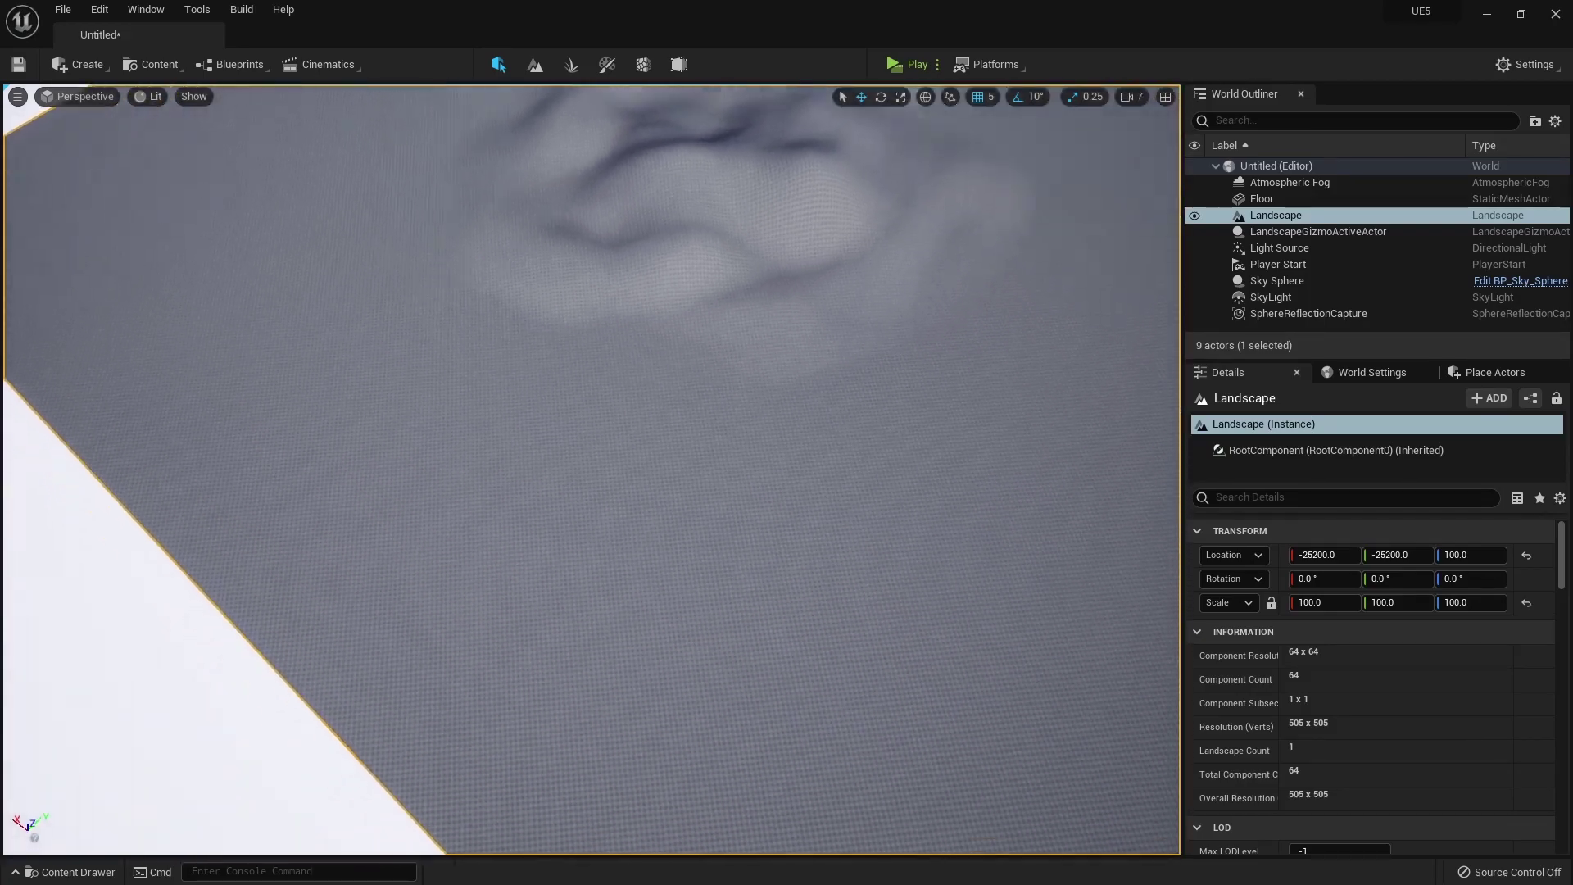
right_click_drag(950, 265, 949, 265)
Step: Test-play the level in a standalone window, exit with Esc, and orbit the landscape
left_click(905, 66)
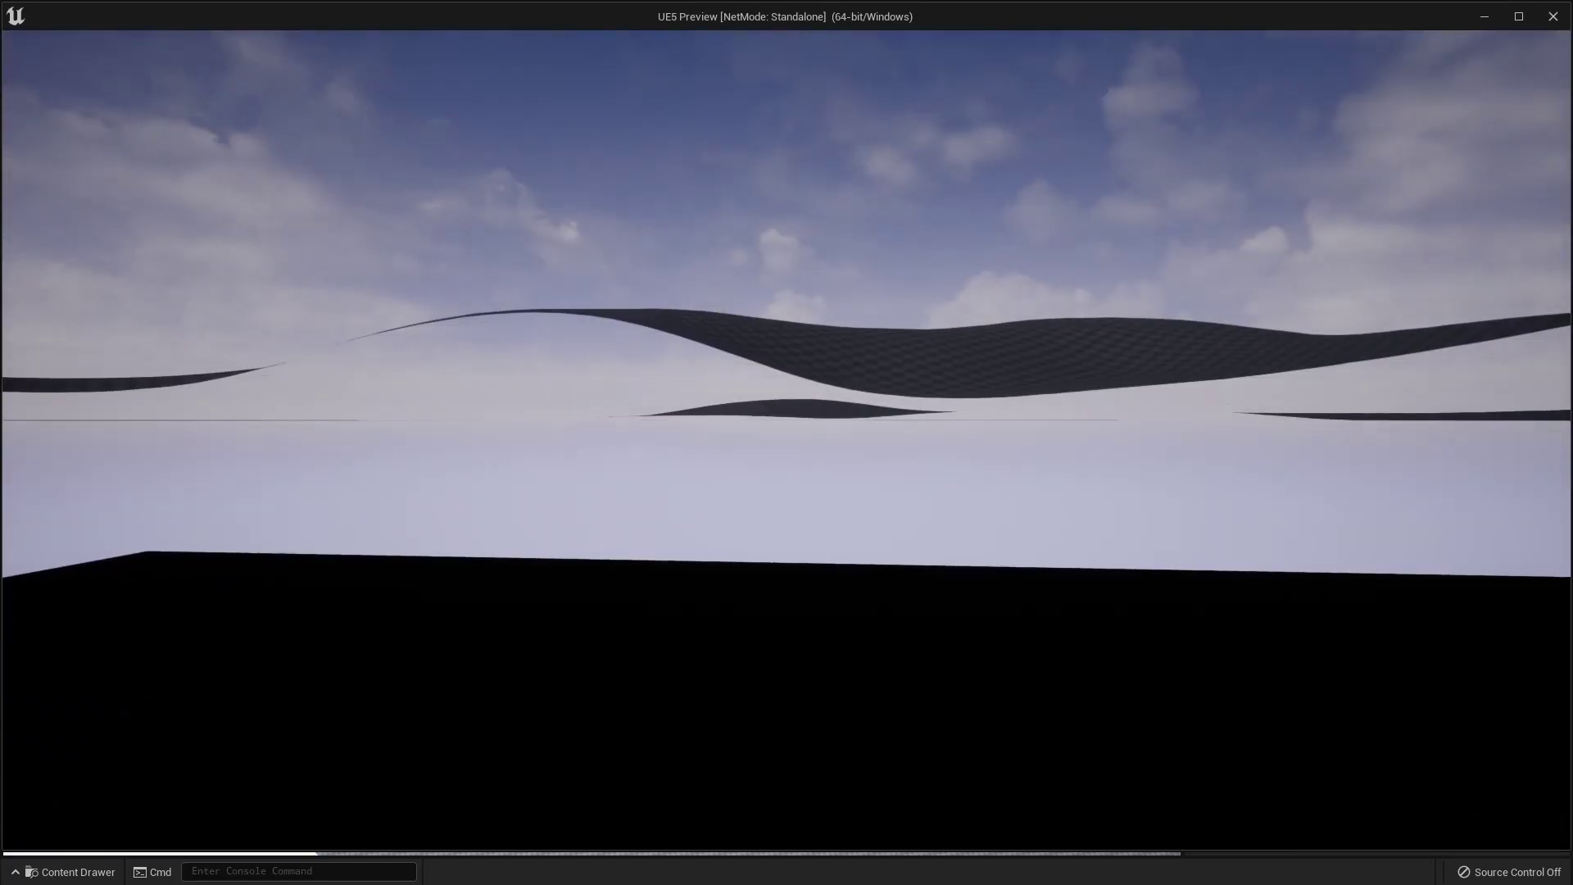
key("Escape")
right_click_drag(836, 552, 836, 552)
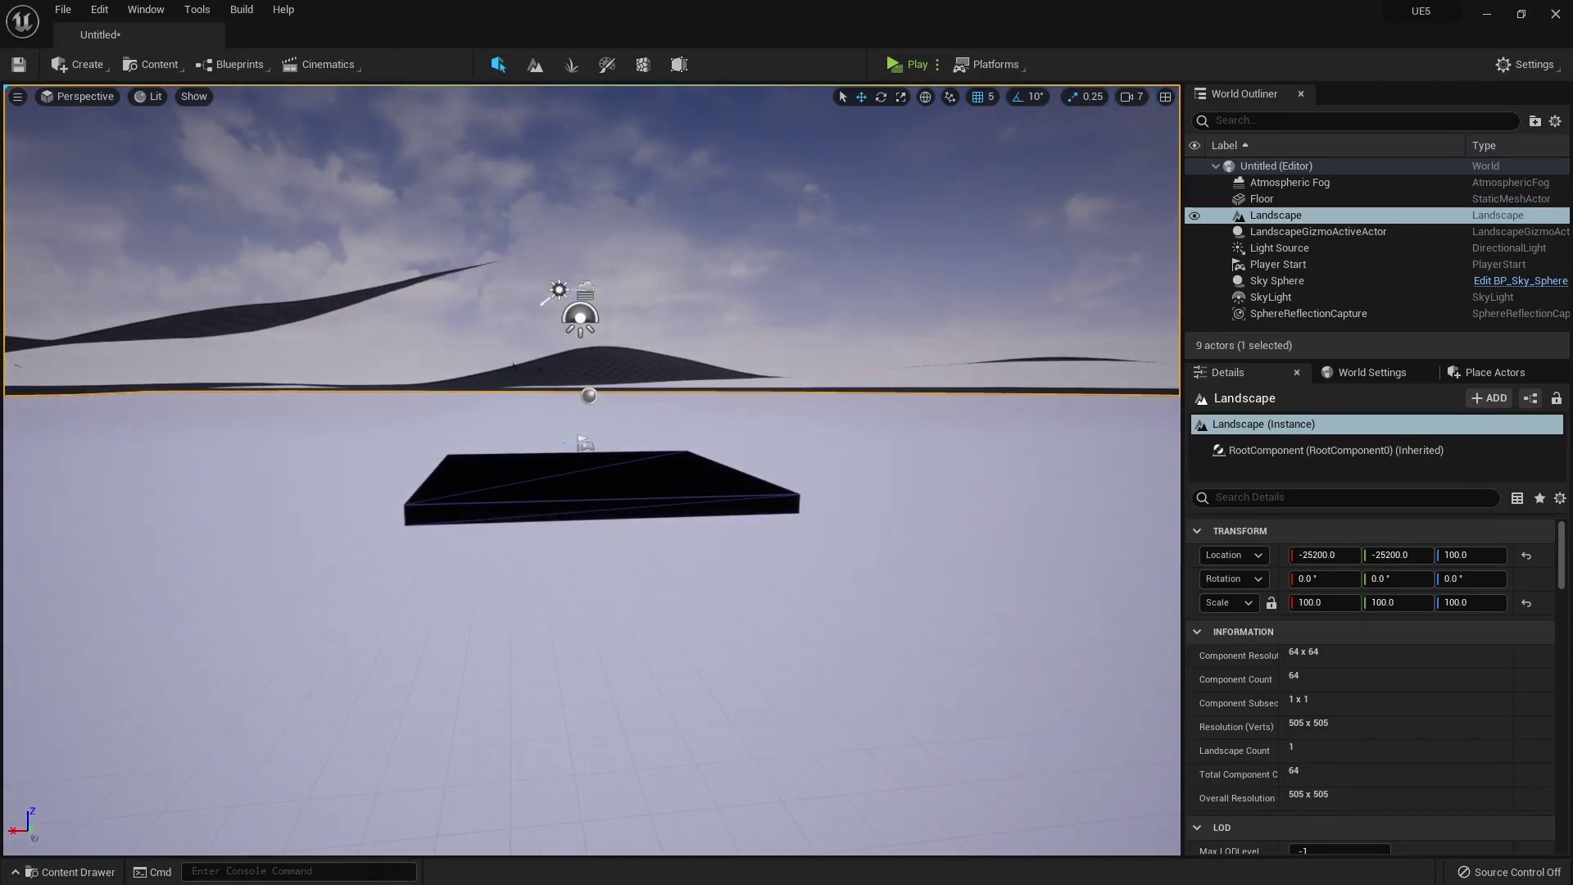
Step: Select Floor, Player Start, fog and lights and raise them above the landscape
left_click(583, 475)
left_click(584, 443, "ctrl")
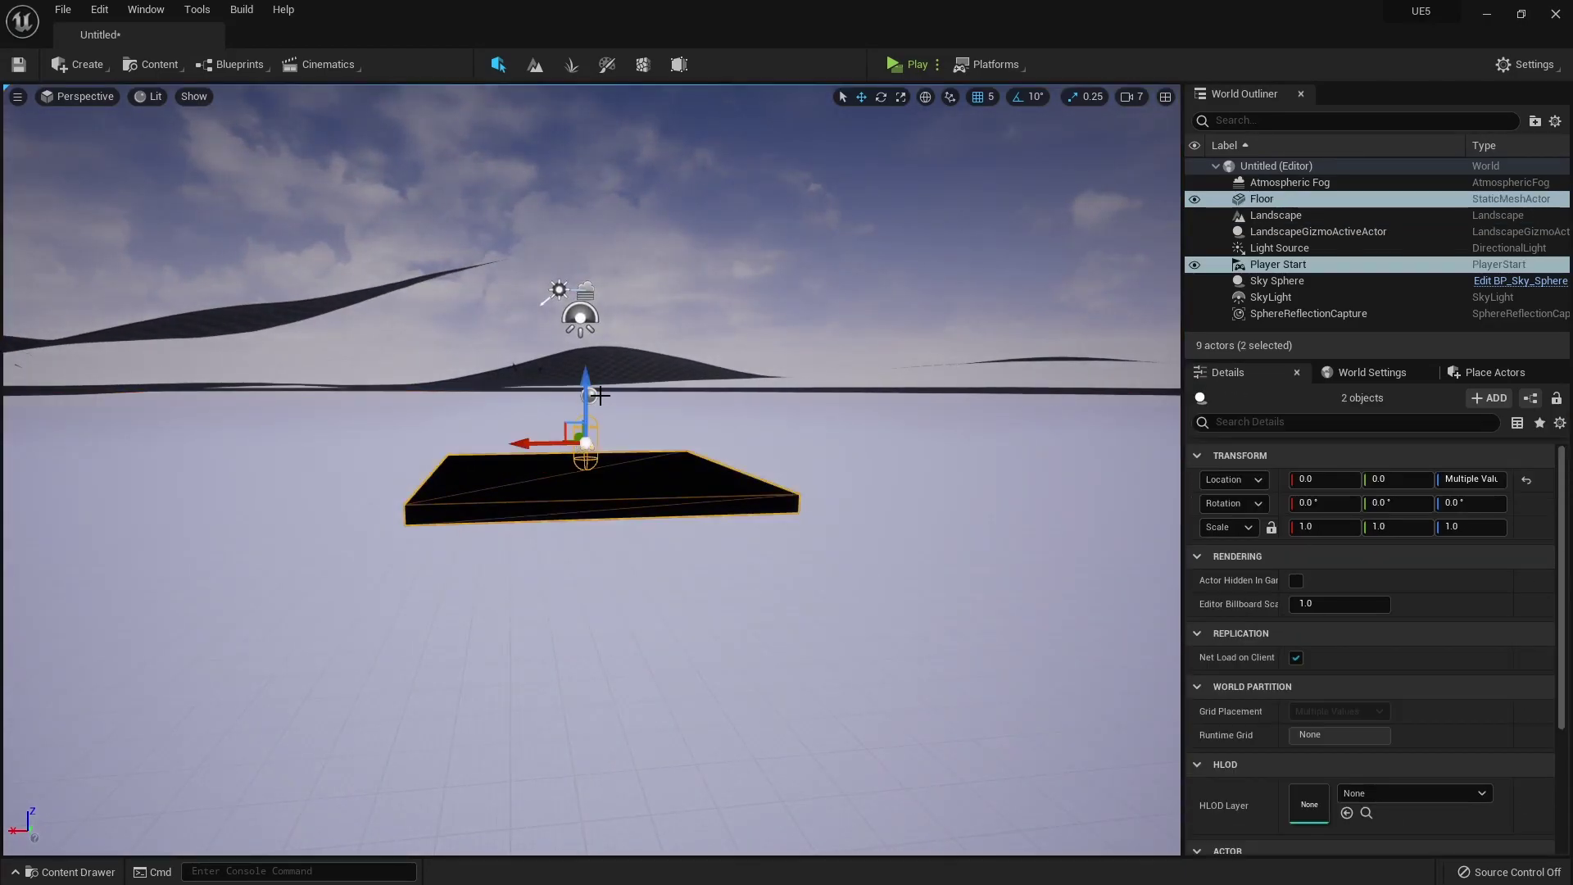
left_click(559, 289, "ctrl")
left_click(585, 291, "ctrl")
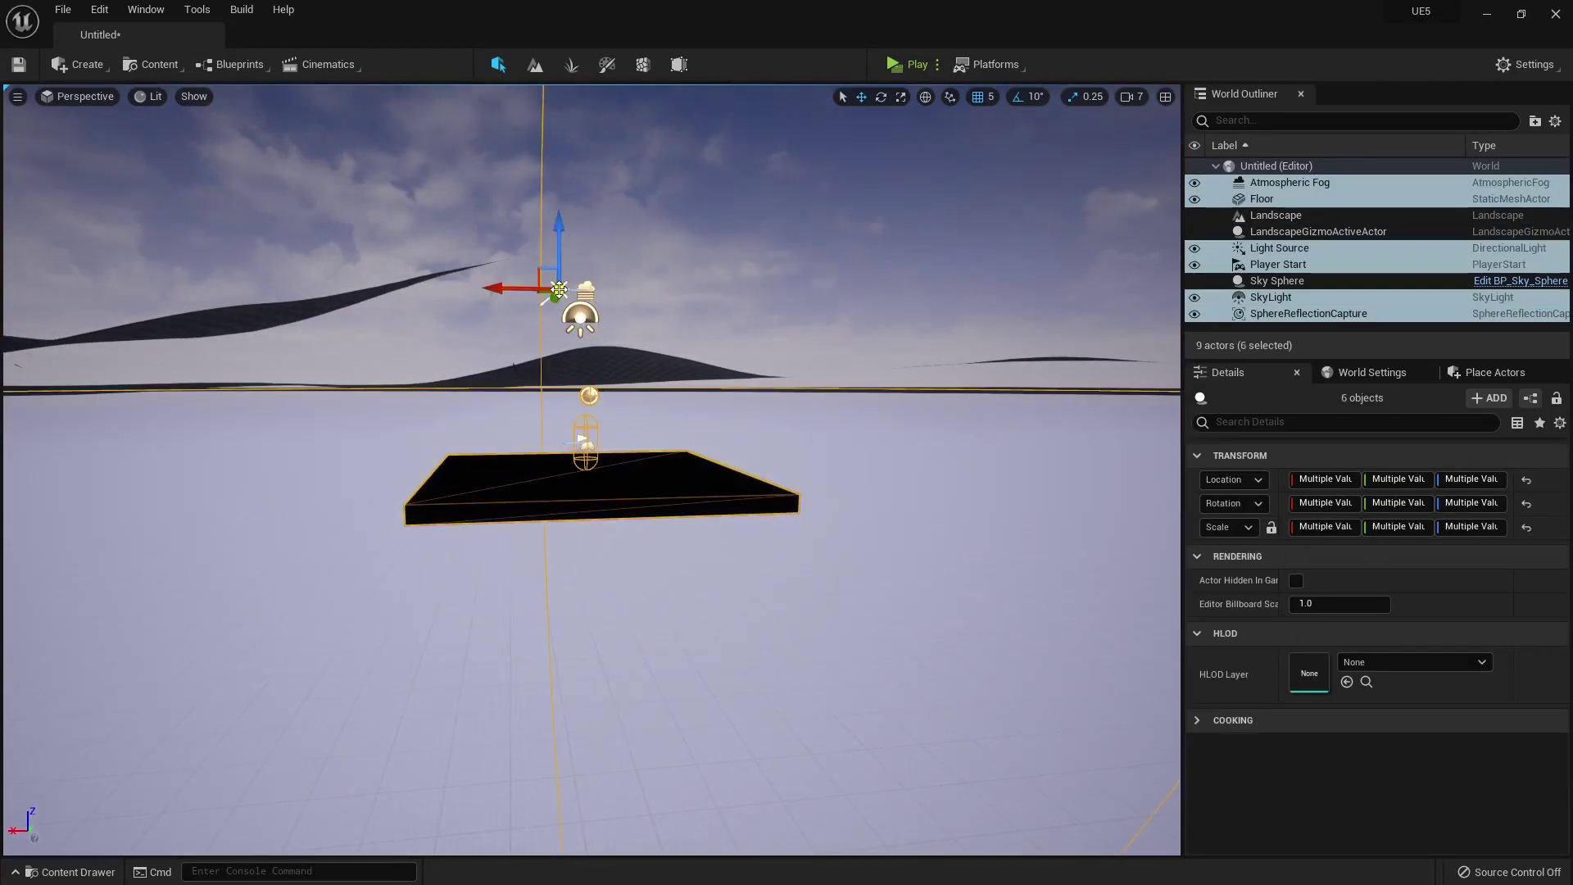
right_click_drag(668, 364, 712, 244)
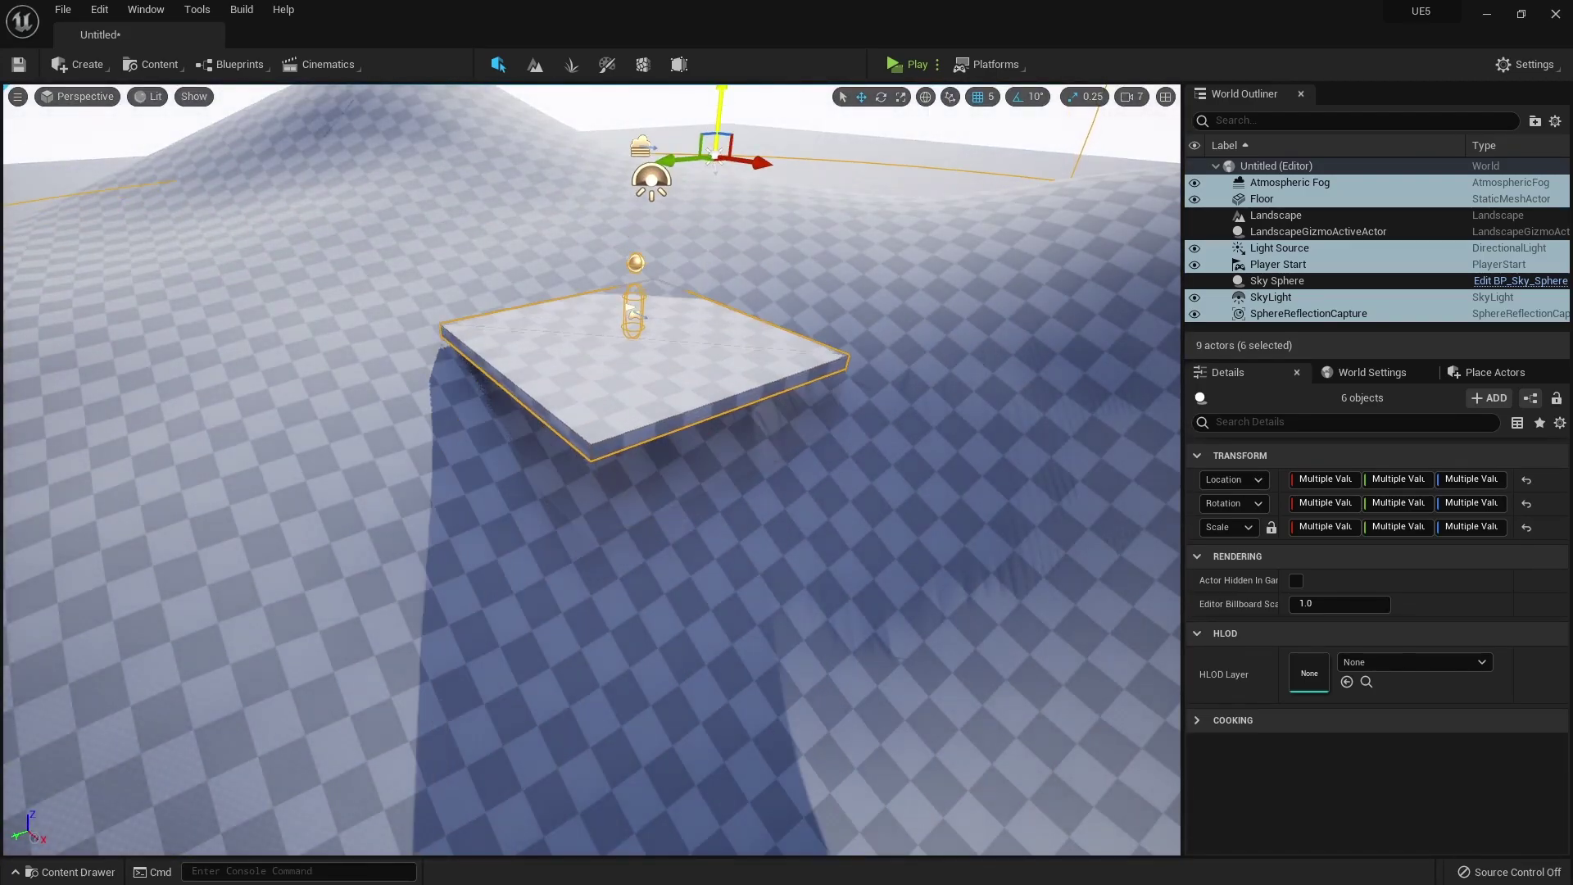
Step: Test-play the level standalone, exit, and swing the view to the central hill
left_click(907, 64)
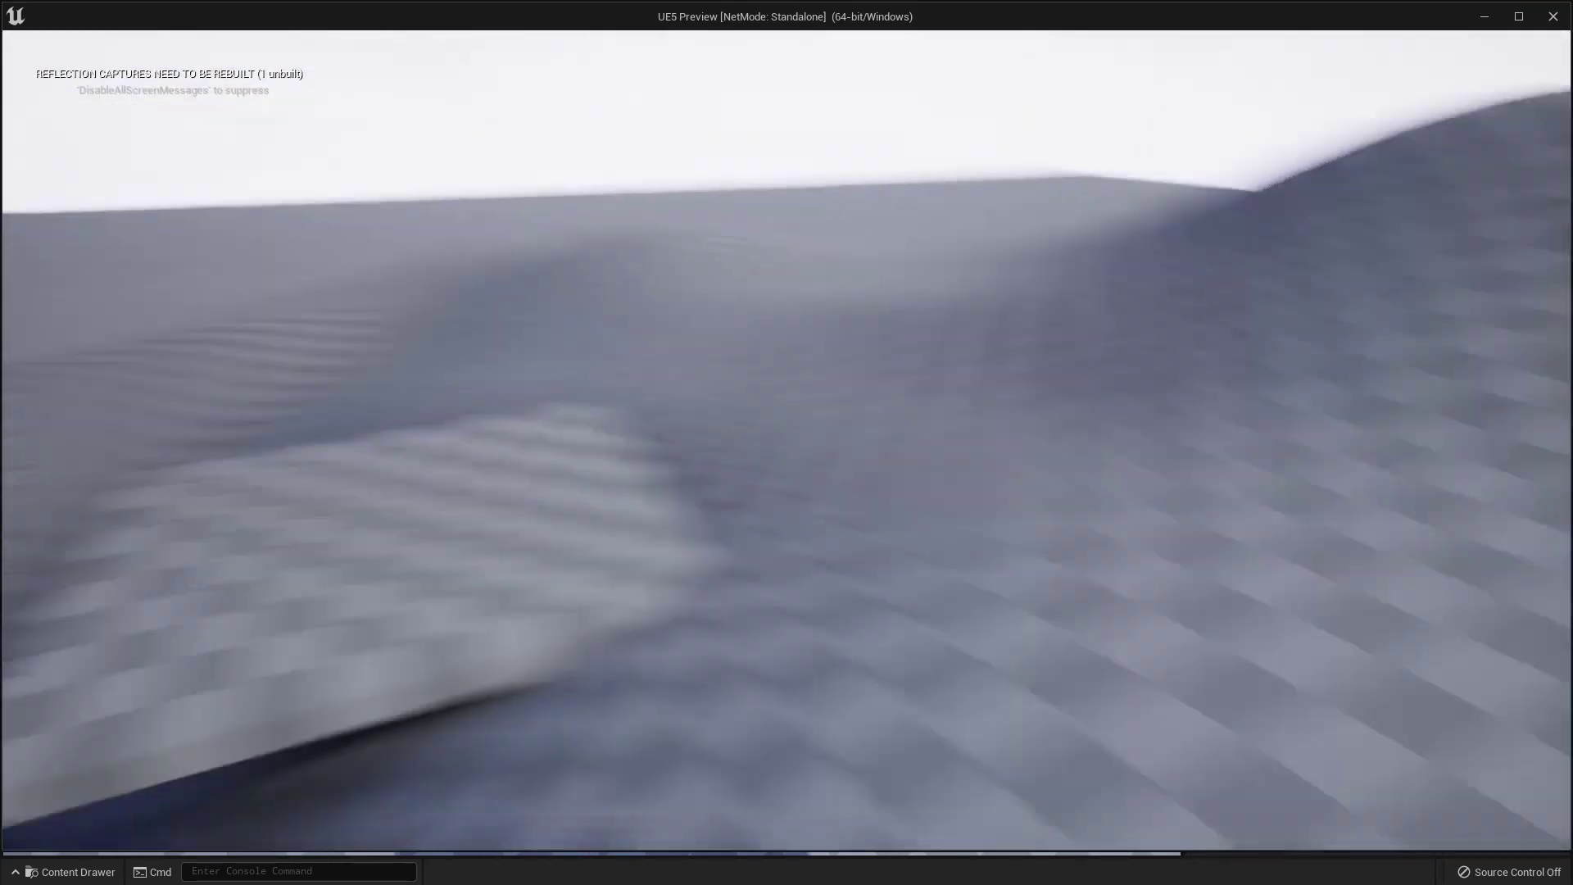
key("Escape")
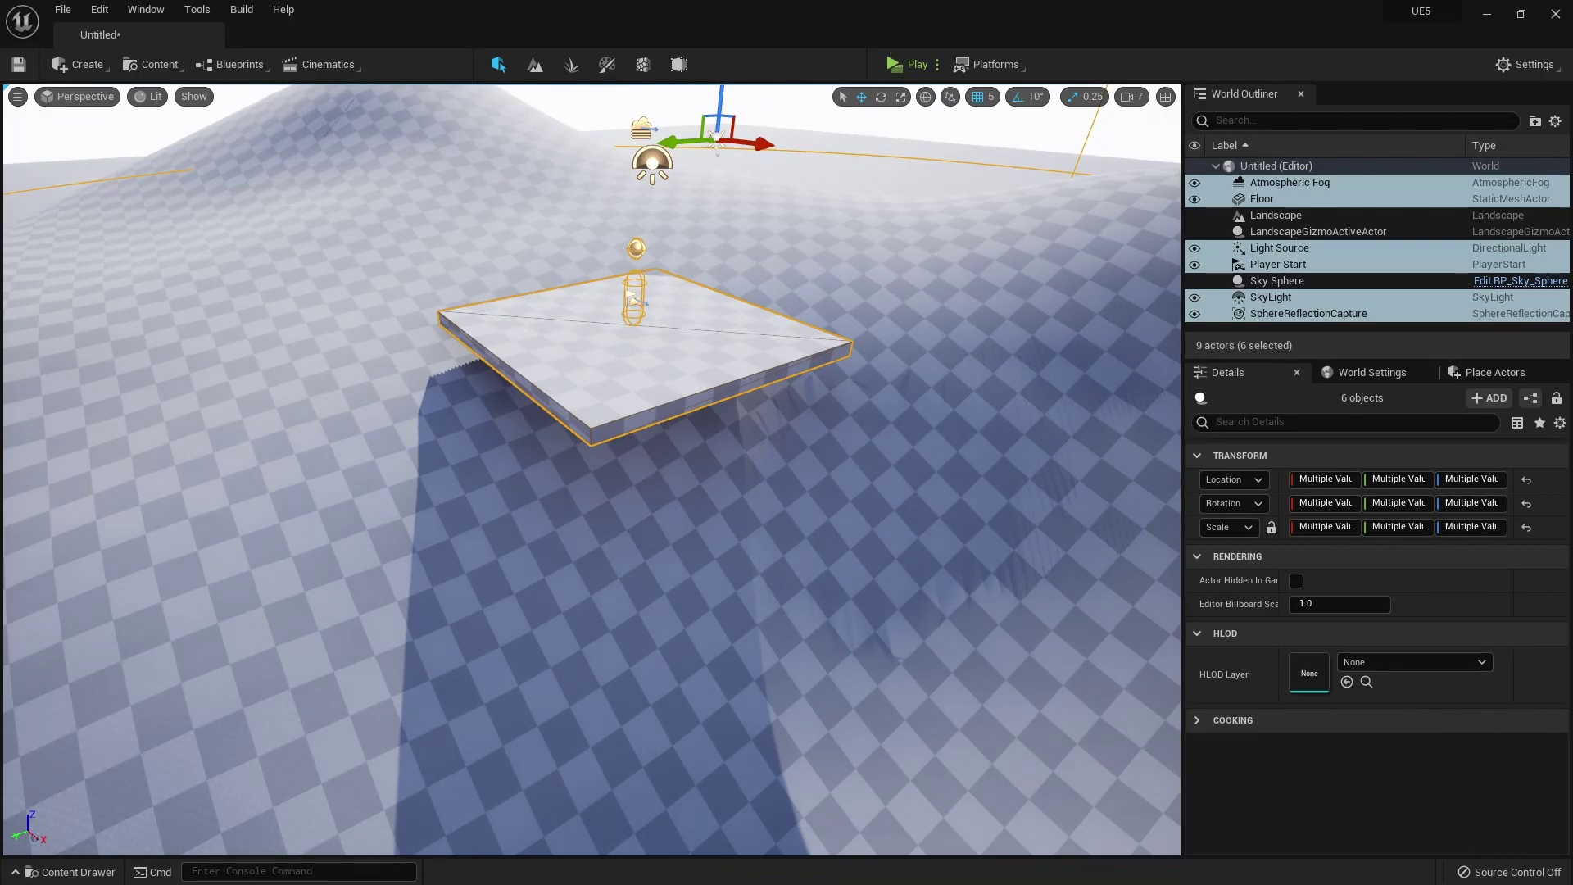
right_click_drag(633, 297, 633, 298)
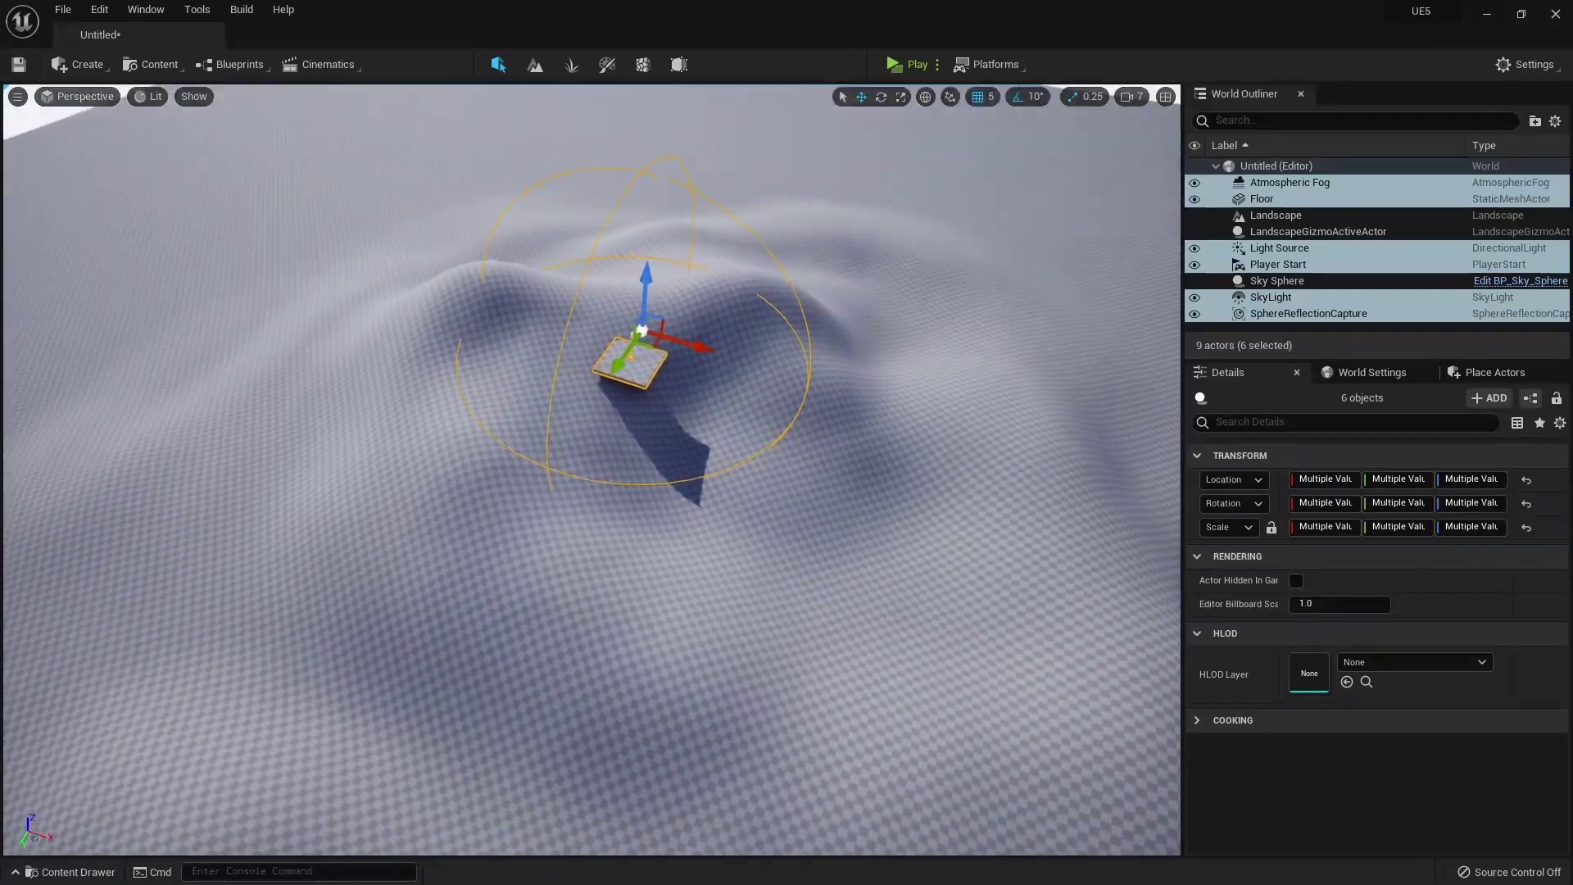
right_click_drag(642, 383, 643, 383)
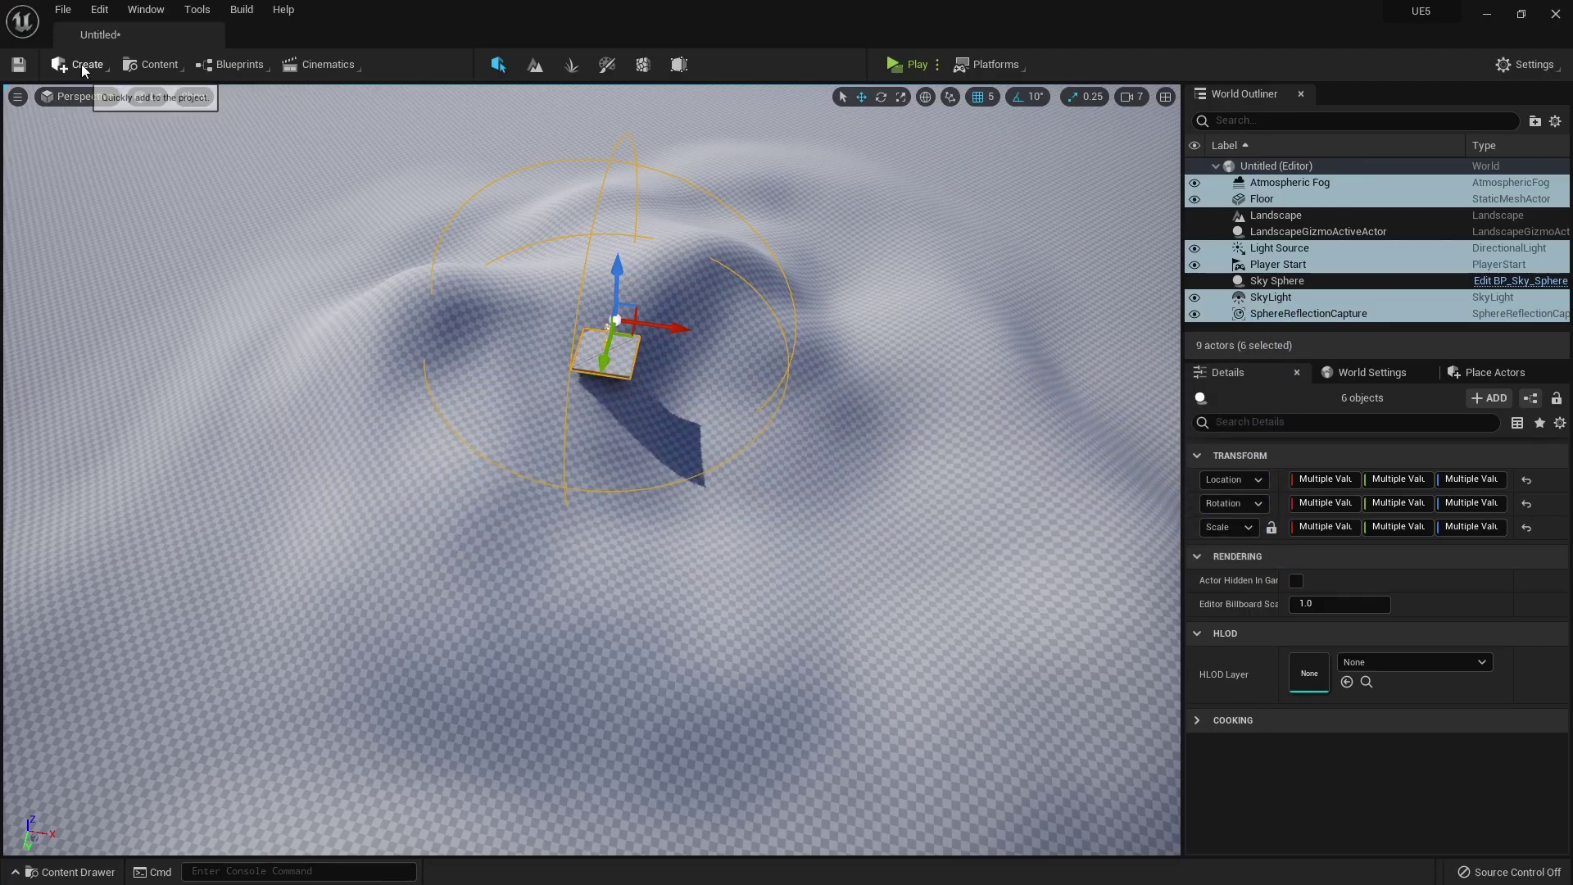
Step: Drag a Water Body Ocean from Place Actors into the level over the island
left_click(82, 70)
mouse_move(131, 205)
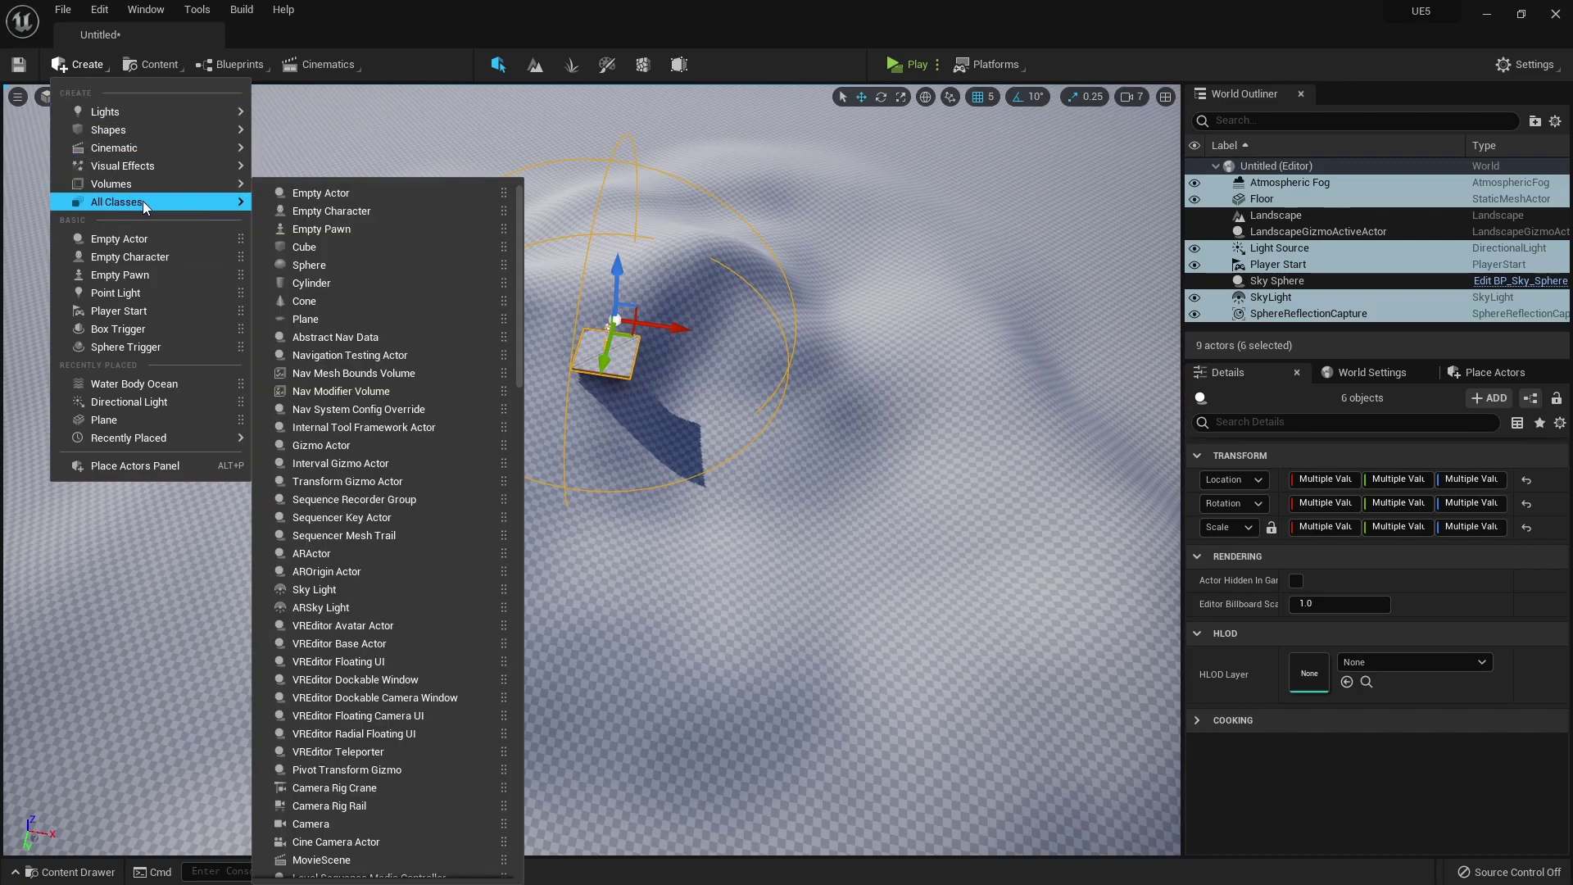
scroll(390, 590, "down", 5)
scroll(385, 602, "down", 5)
scroll(379, 626, "down", 5)
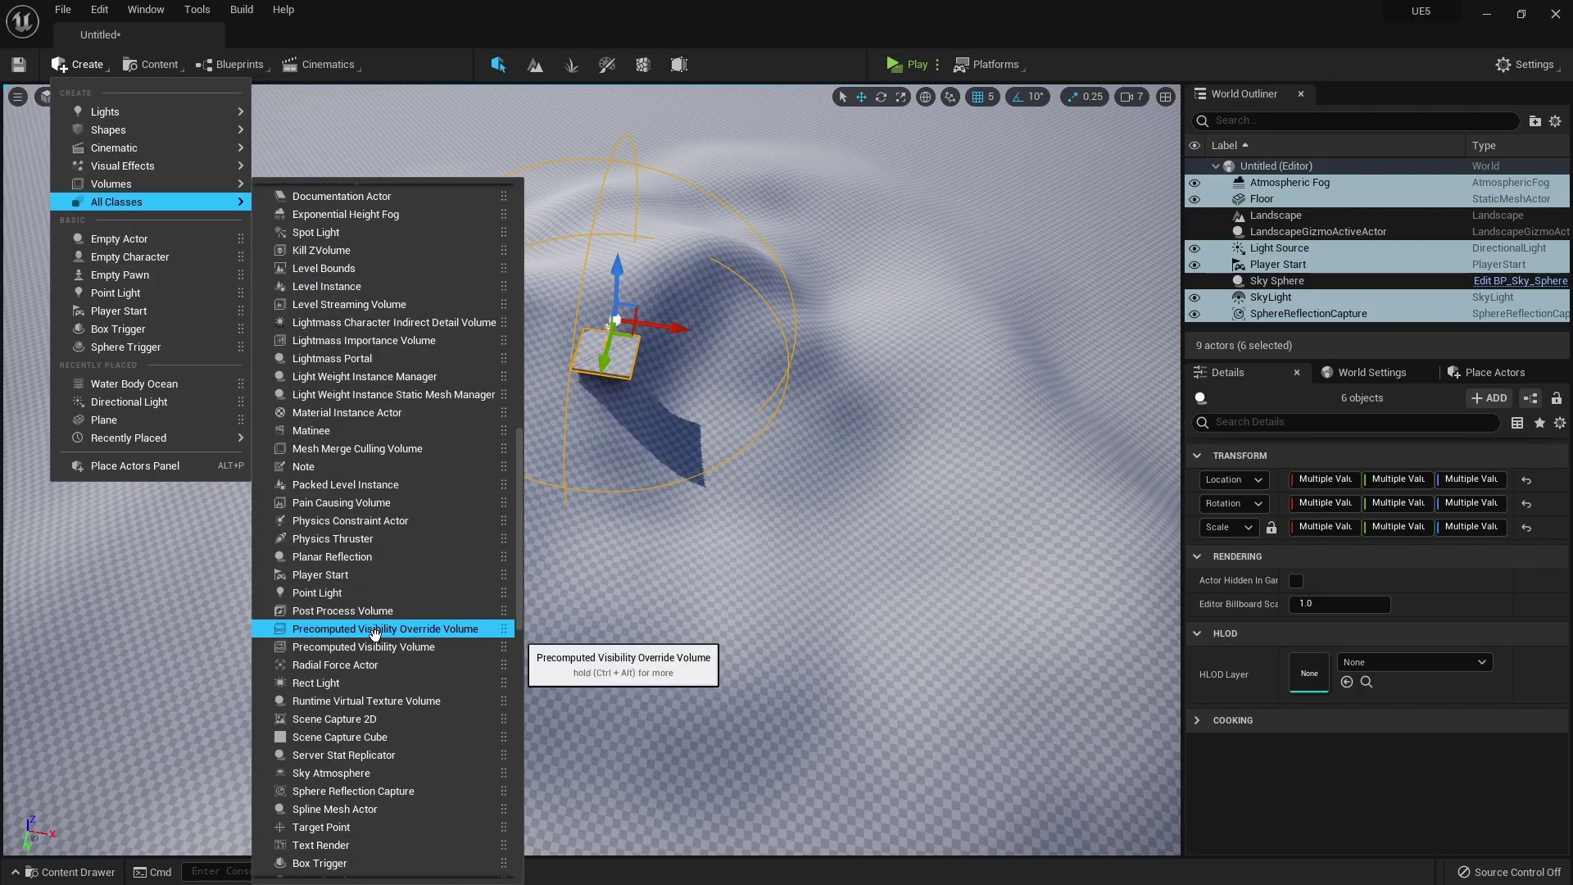
scroll(373, 638, "down", 5)
scroll(370, 638, "down", 5)
scroll(367, 627, "down", 5)
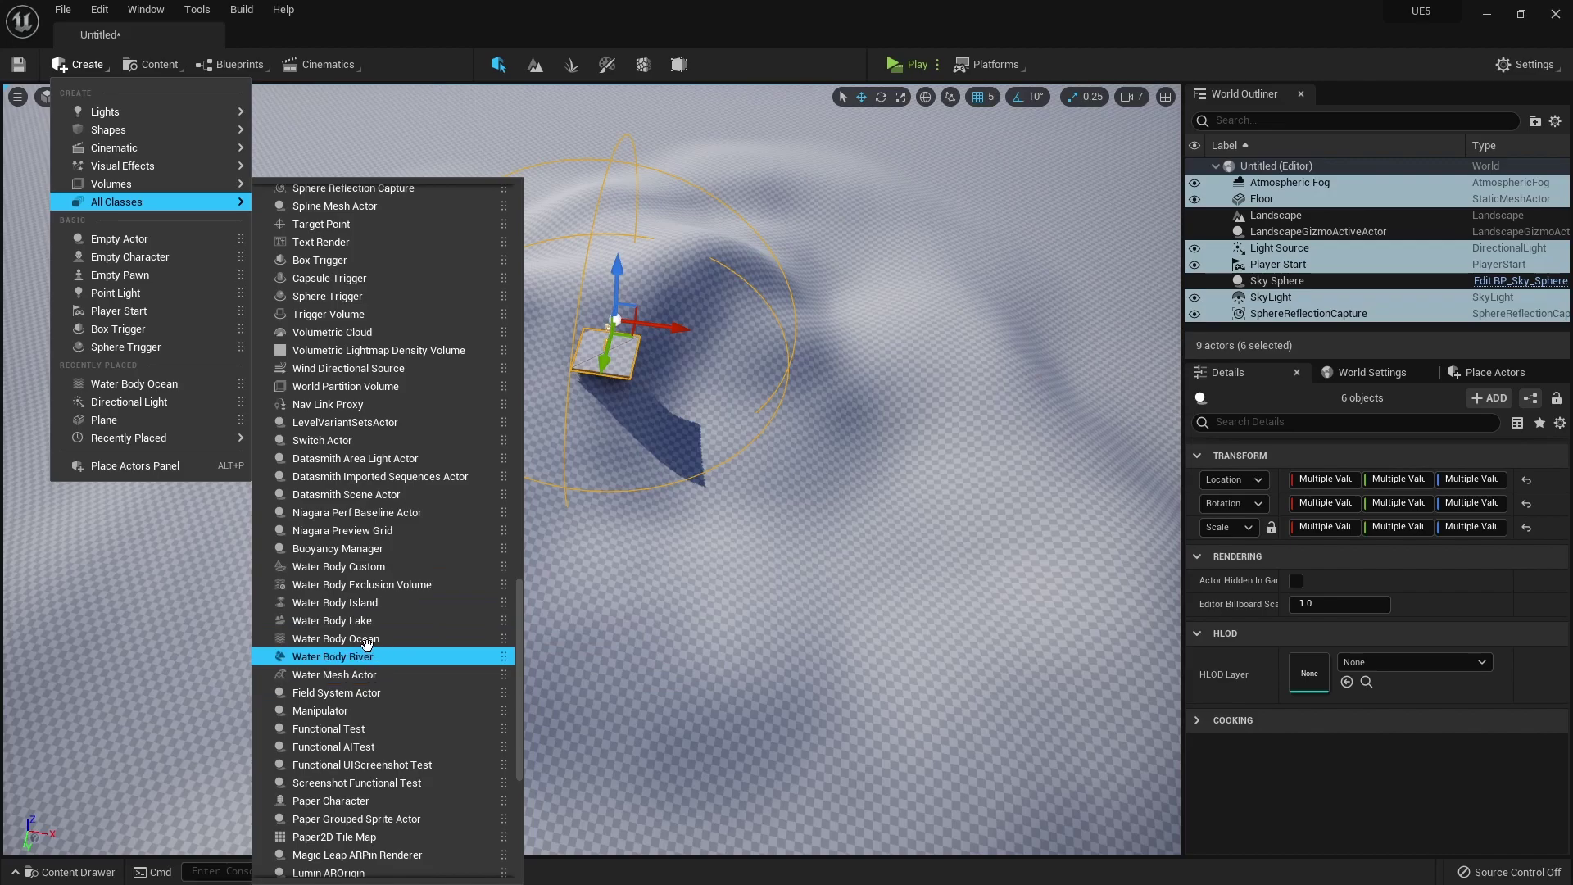
left_click_drag(412, 645, 715, 606)
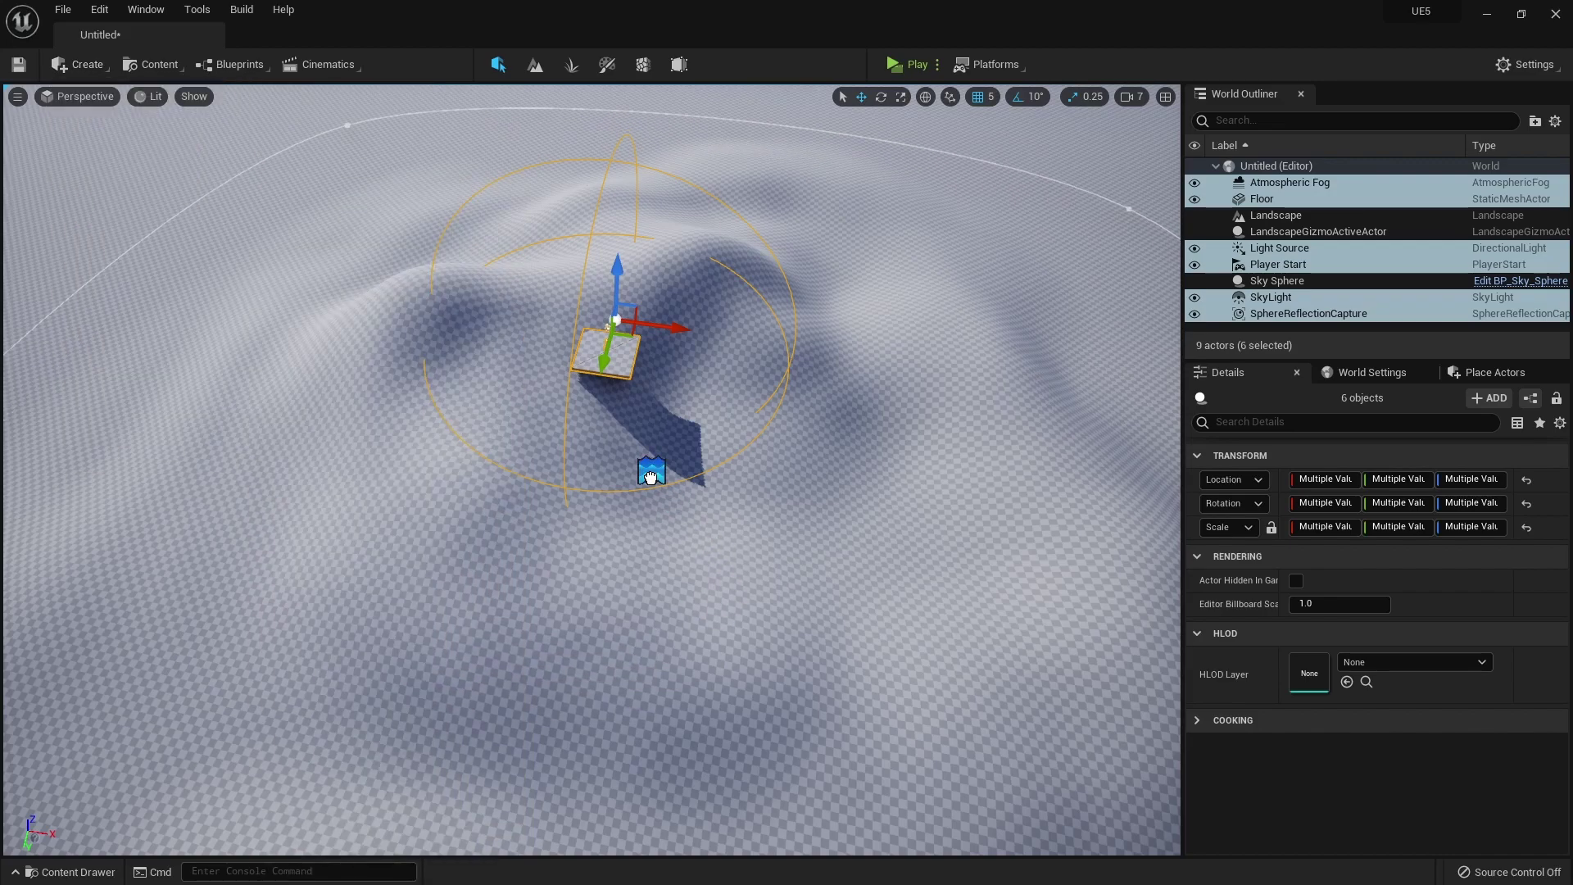
left_click_drag(650, 476, 650, 477)
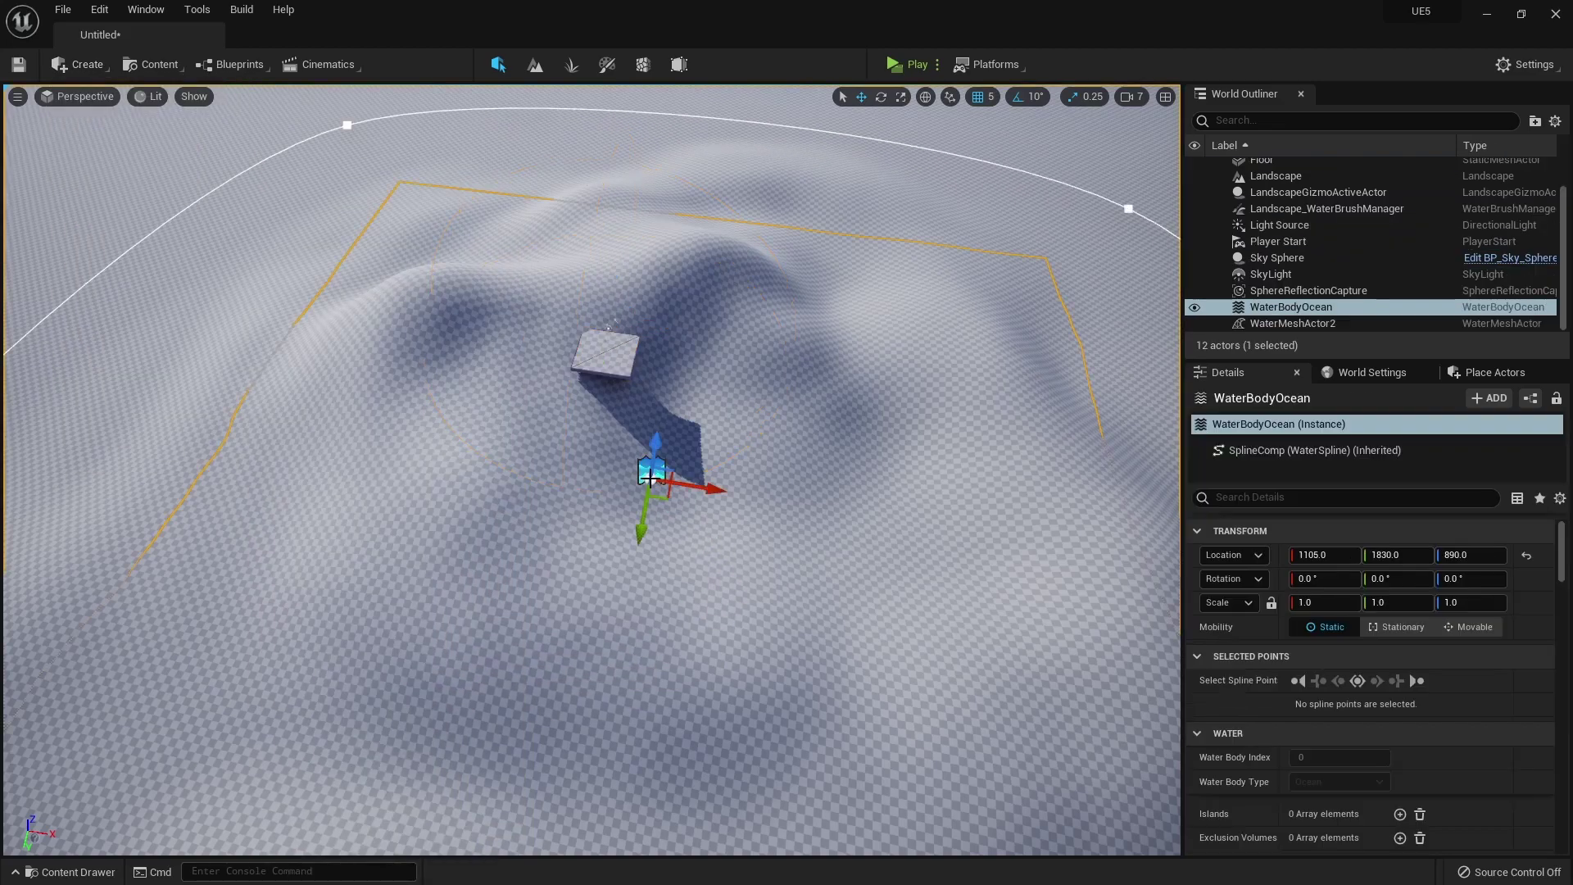
Step: Fly around to inspect the ocean spline and frame the water body with F
scroll(800, 414, "down", 3)
scroll(779, 410, "down", 3)
right_click_drag(779, 410, 779, 410)
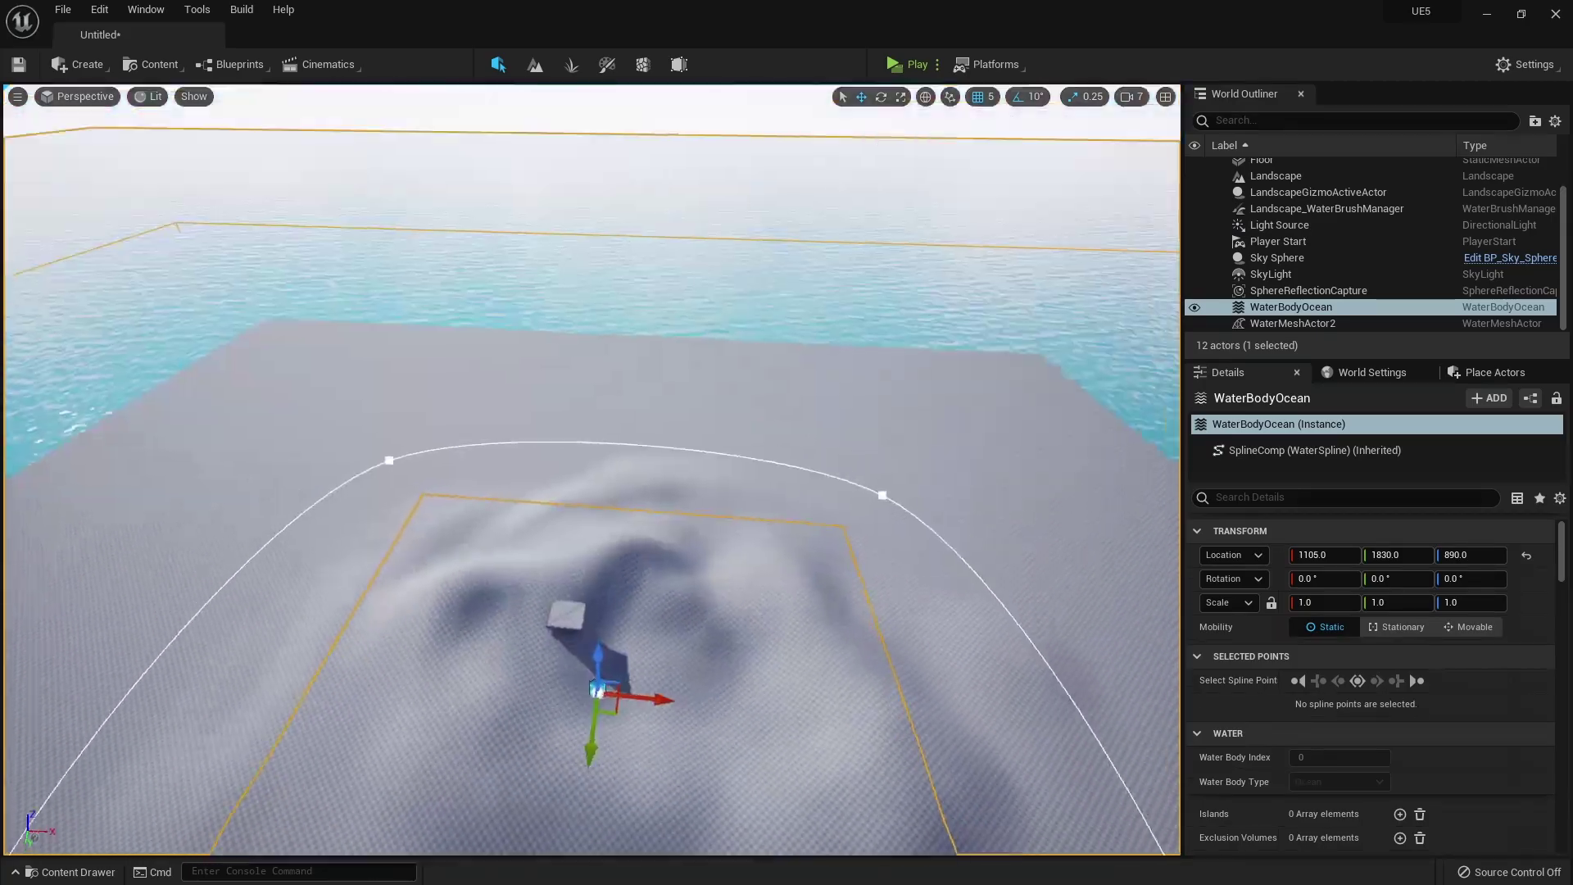
right_click_drag(586, 692, 586, 692)
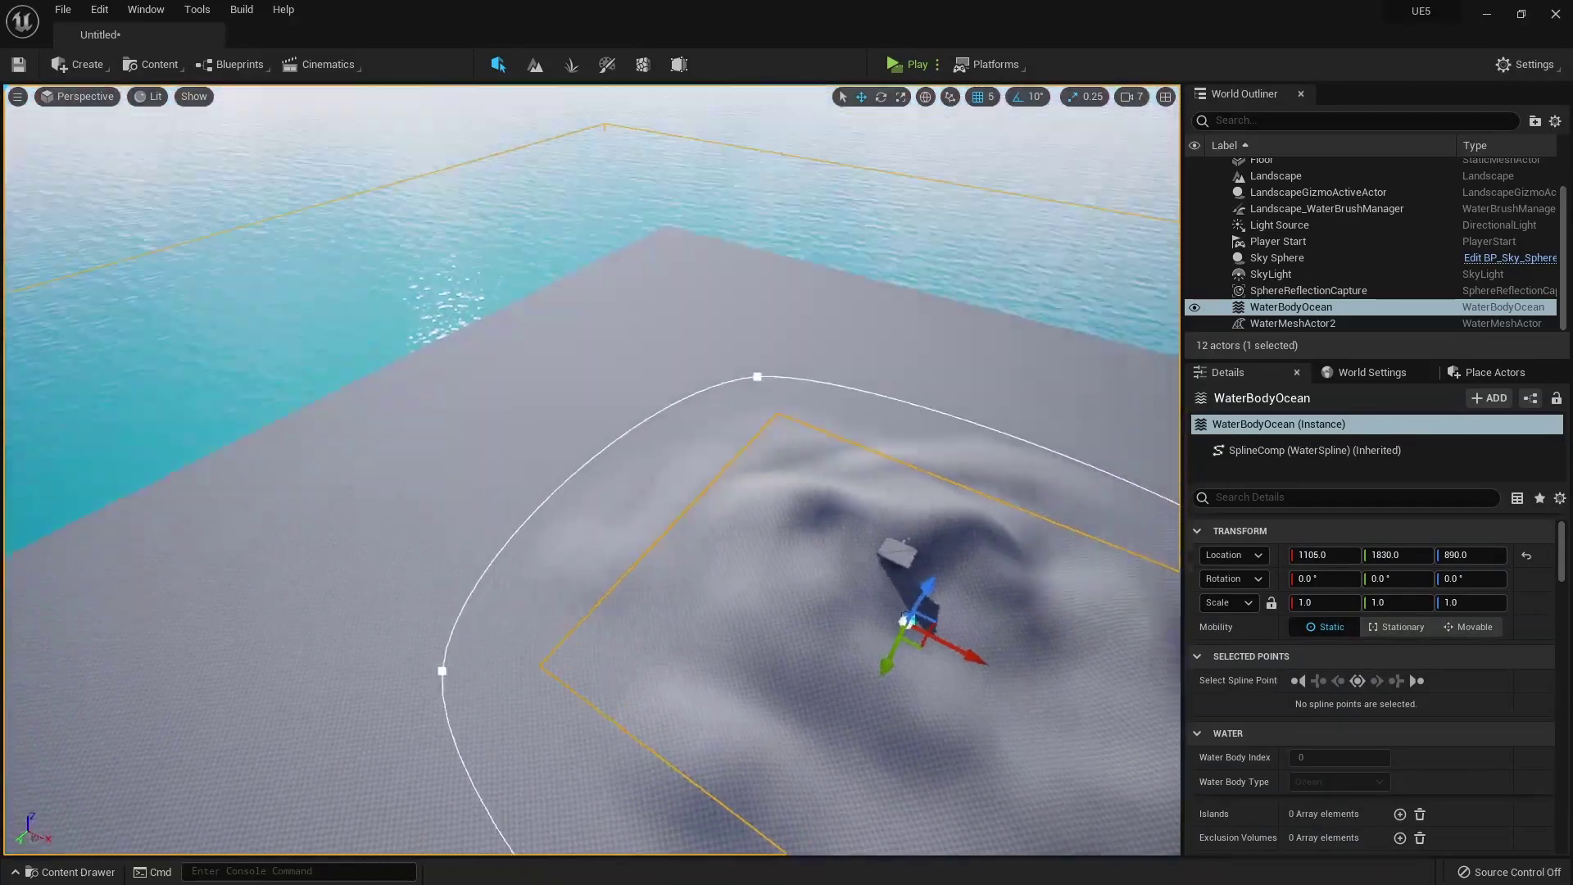
right_click_drag(700, 479, 701, 478)
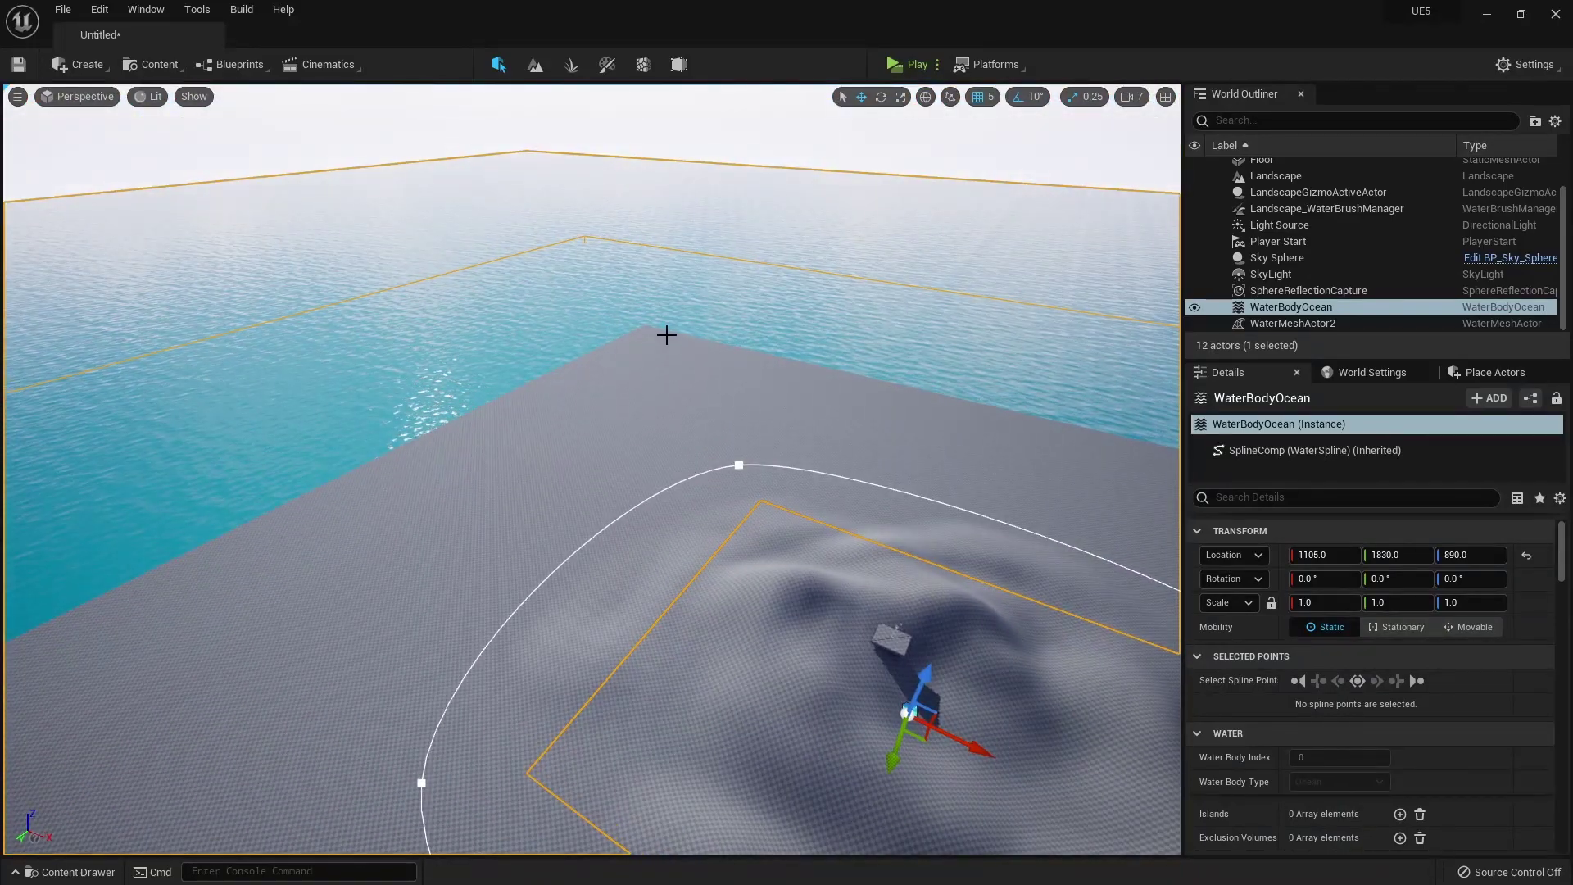
right_click_drag(513, 489, 514, 489)
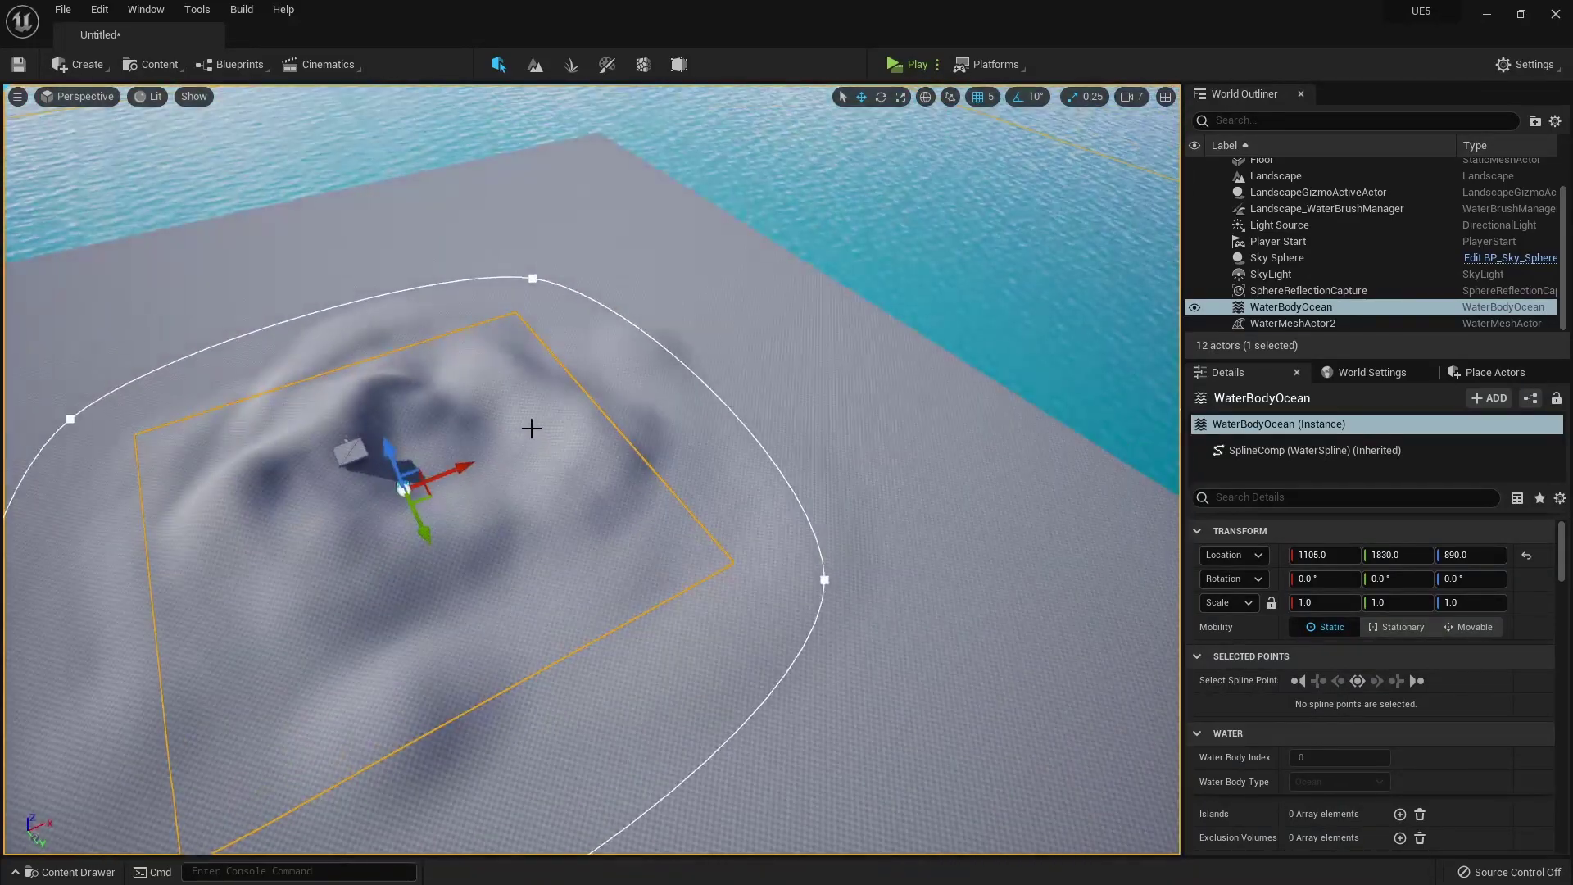
right_click_drag(514, 489, 514, 489)
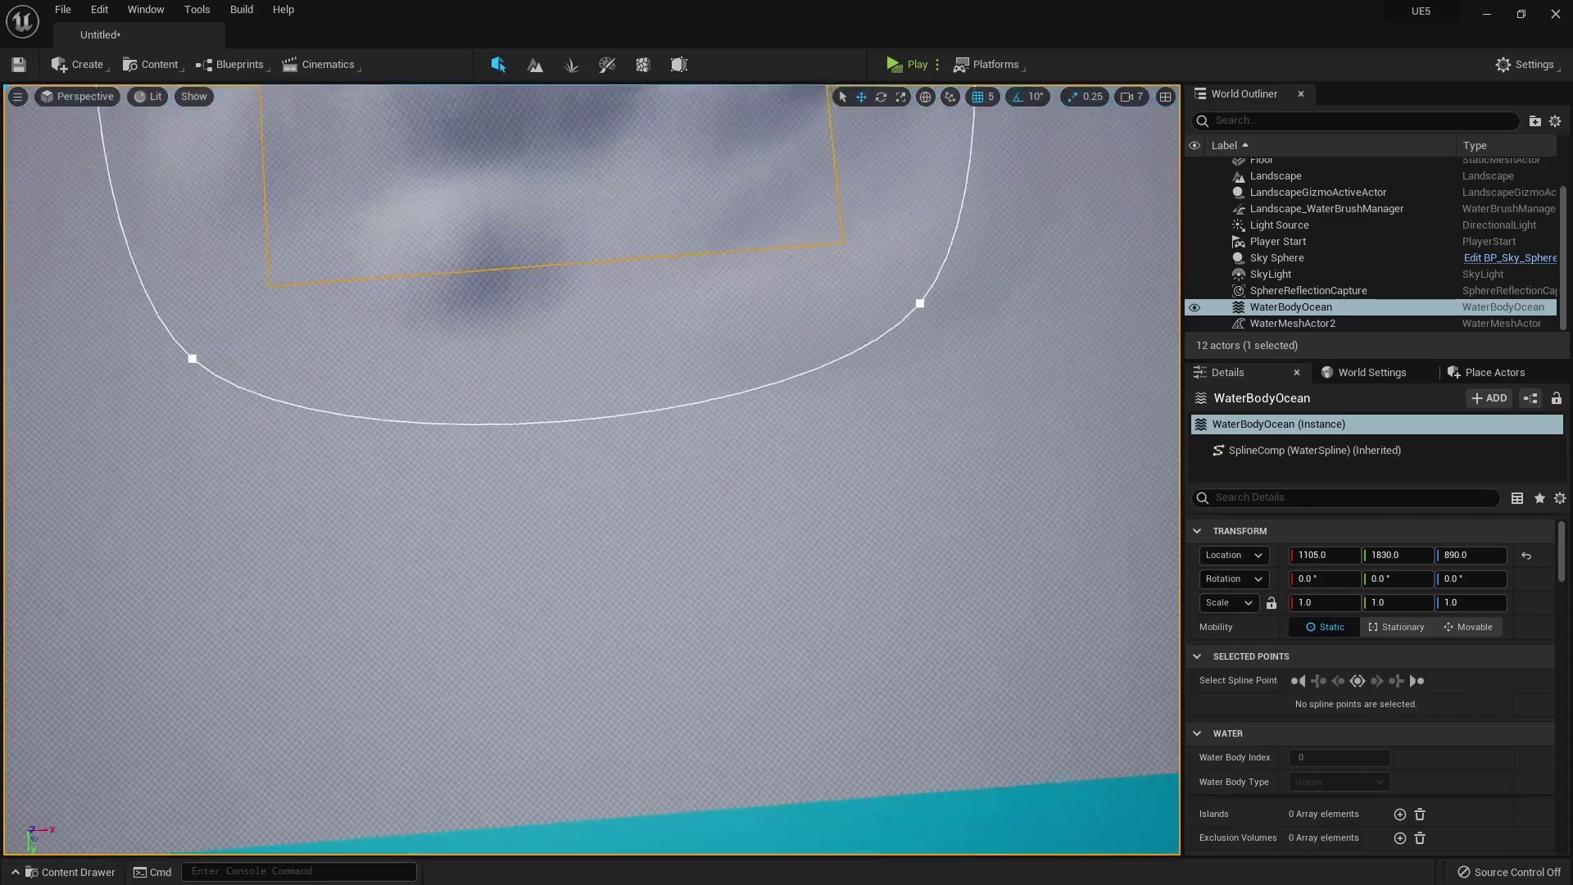
key("f")
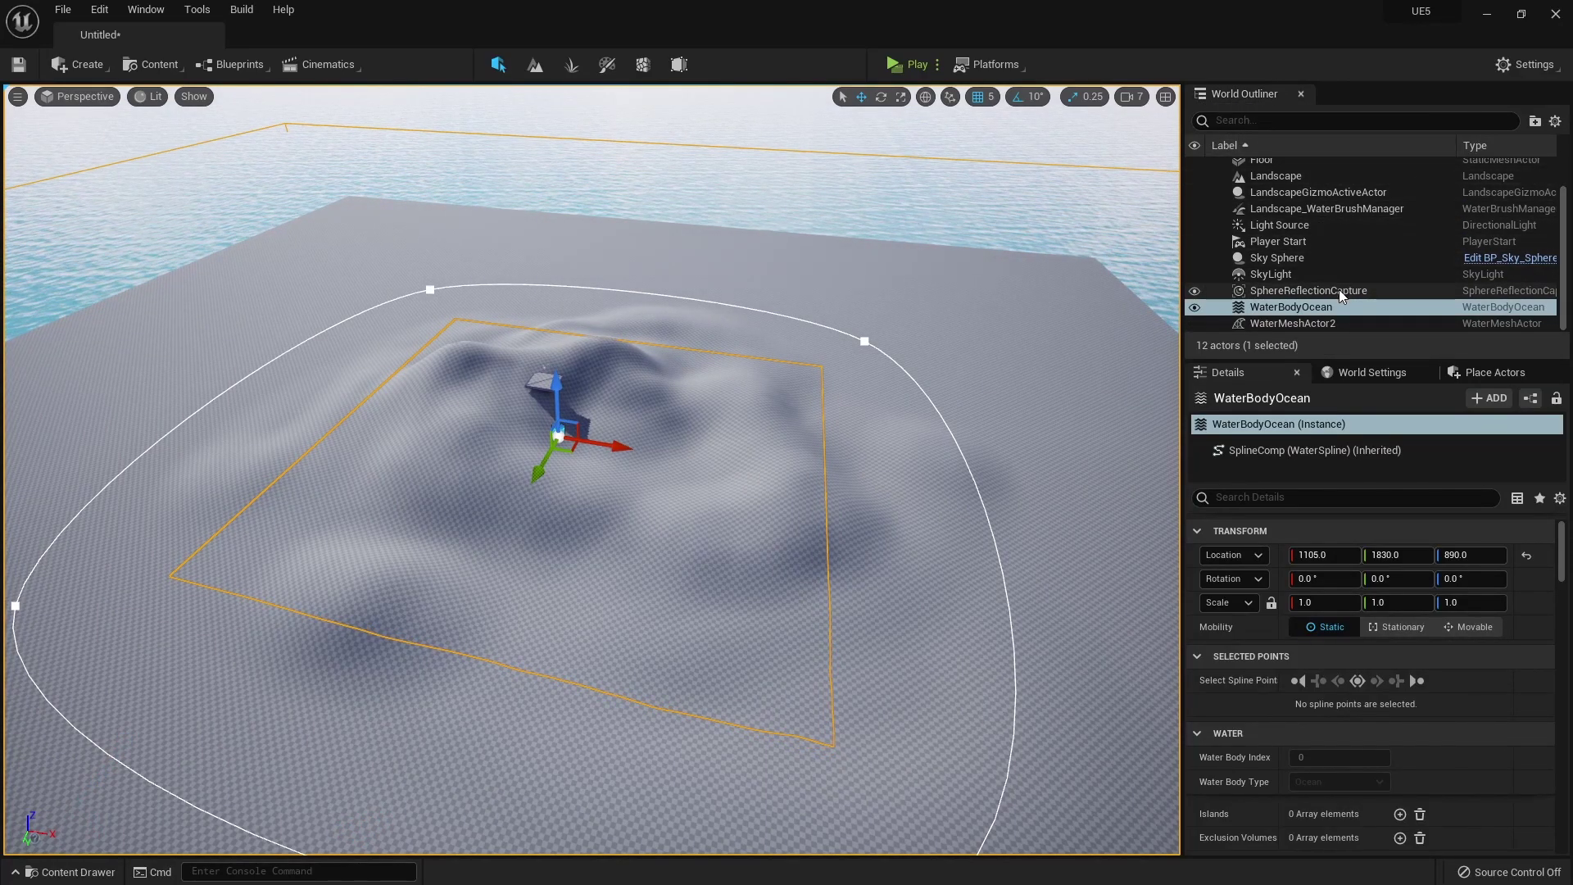
Step: Lower the Landscape beneath the ocean surface with its Z gizmo
left_click(1278, 175)
scroll(647, 305, "down", 5)
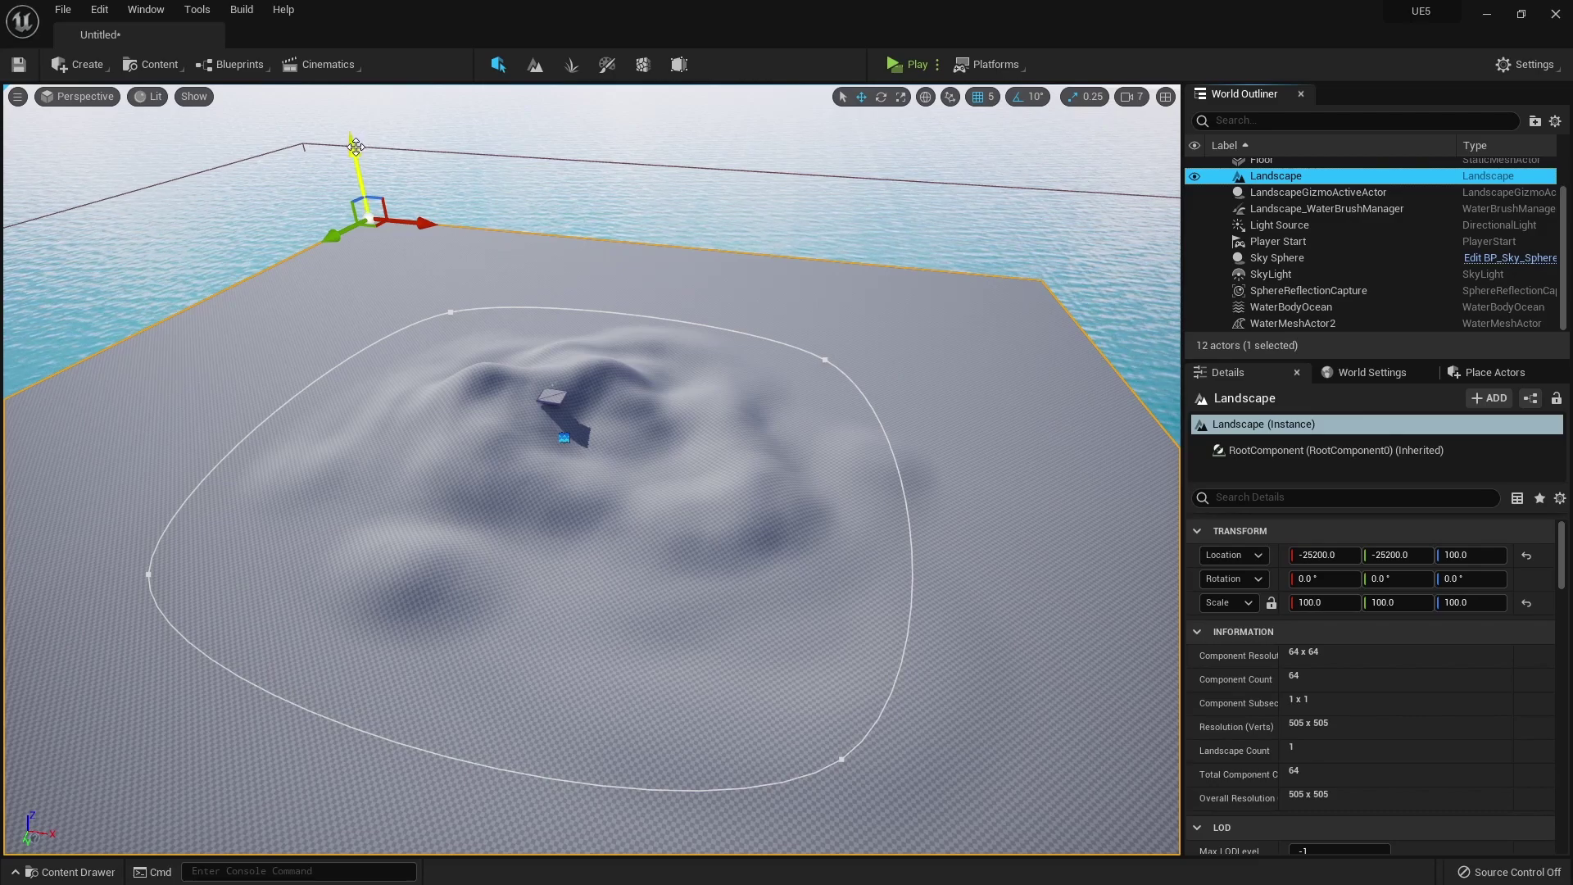
mouse_move(355, 147)
left_mouse_down()
mouse_move(356, 180)
mouse_move(355, 155)
left_mouse_up()
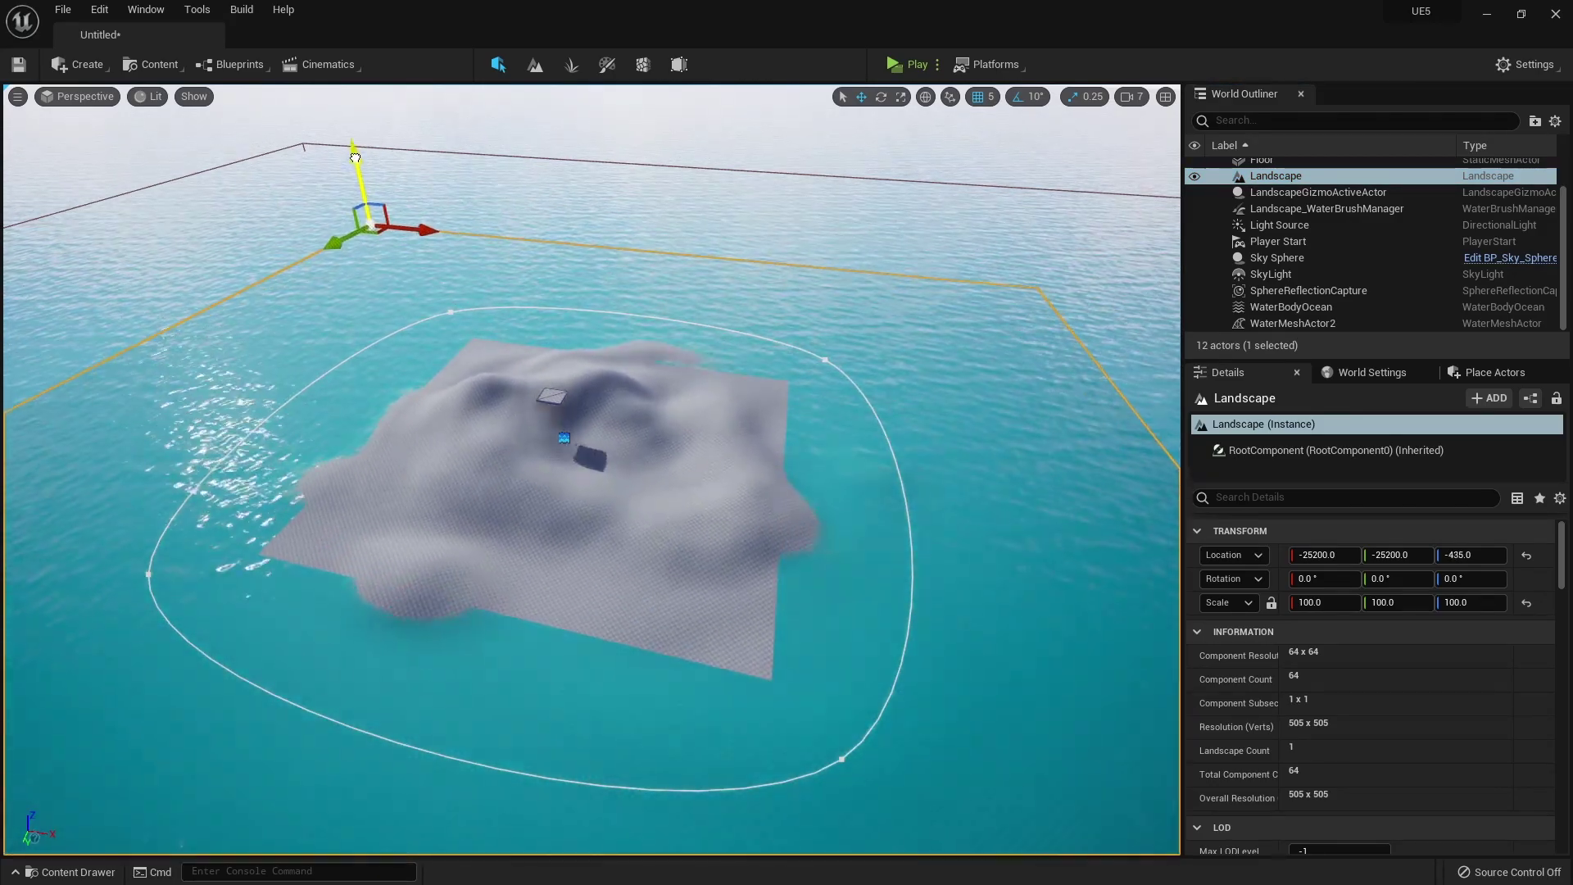
Step: Pull the WaterBodyOcean's far, right, lower-right and left spline points in toward the island
left_click(1303, 310)
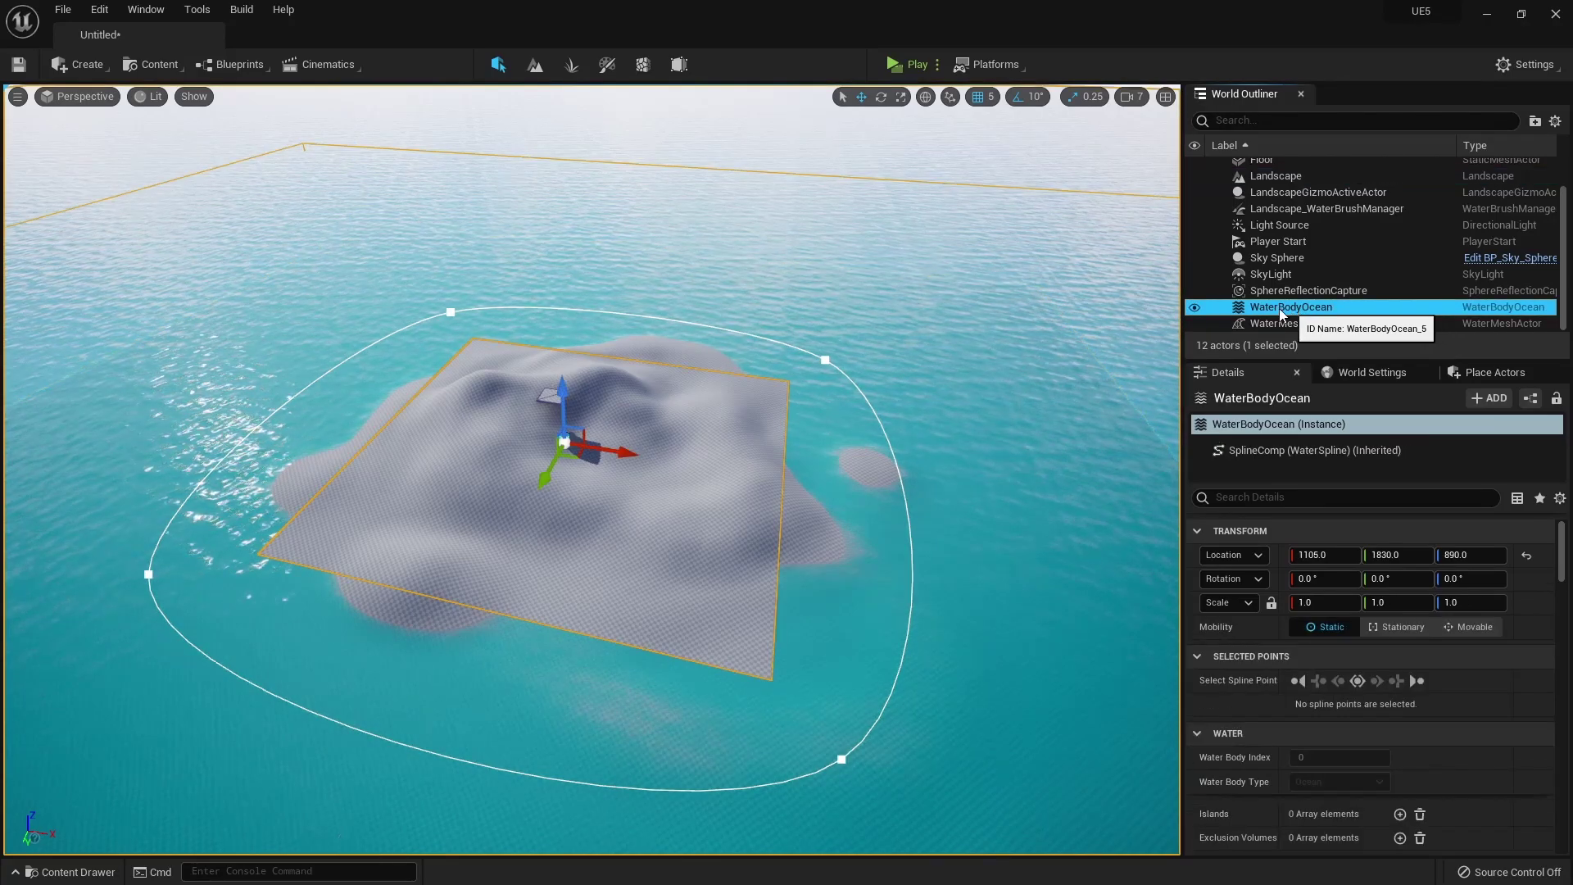
left_click(827, 362)
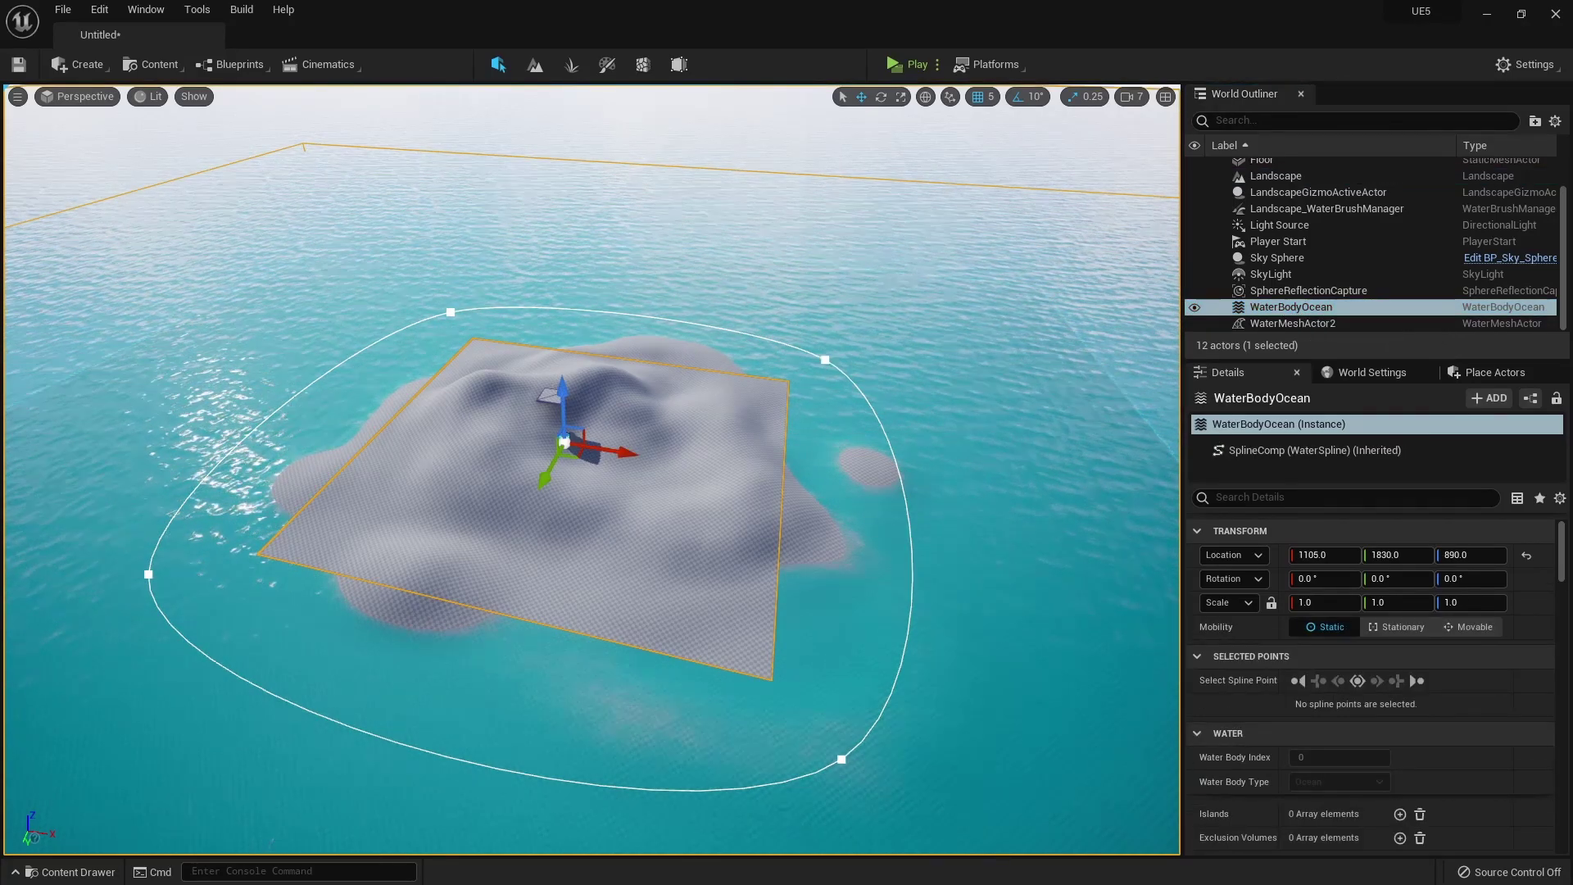
left_click(840, 761)
left_click(148, 575)
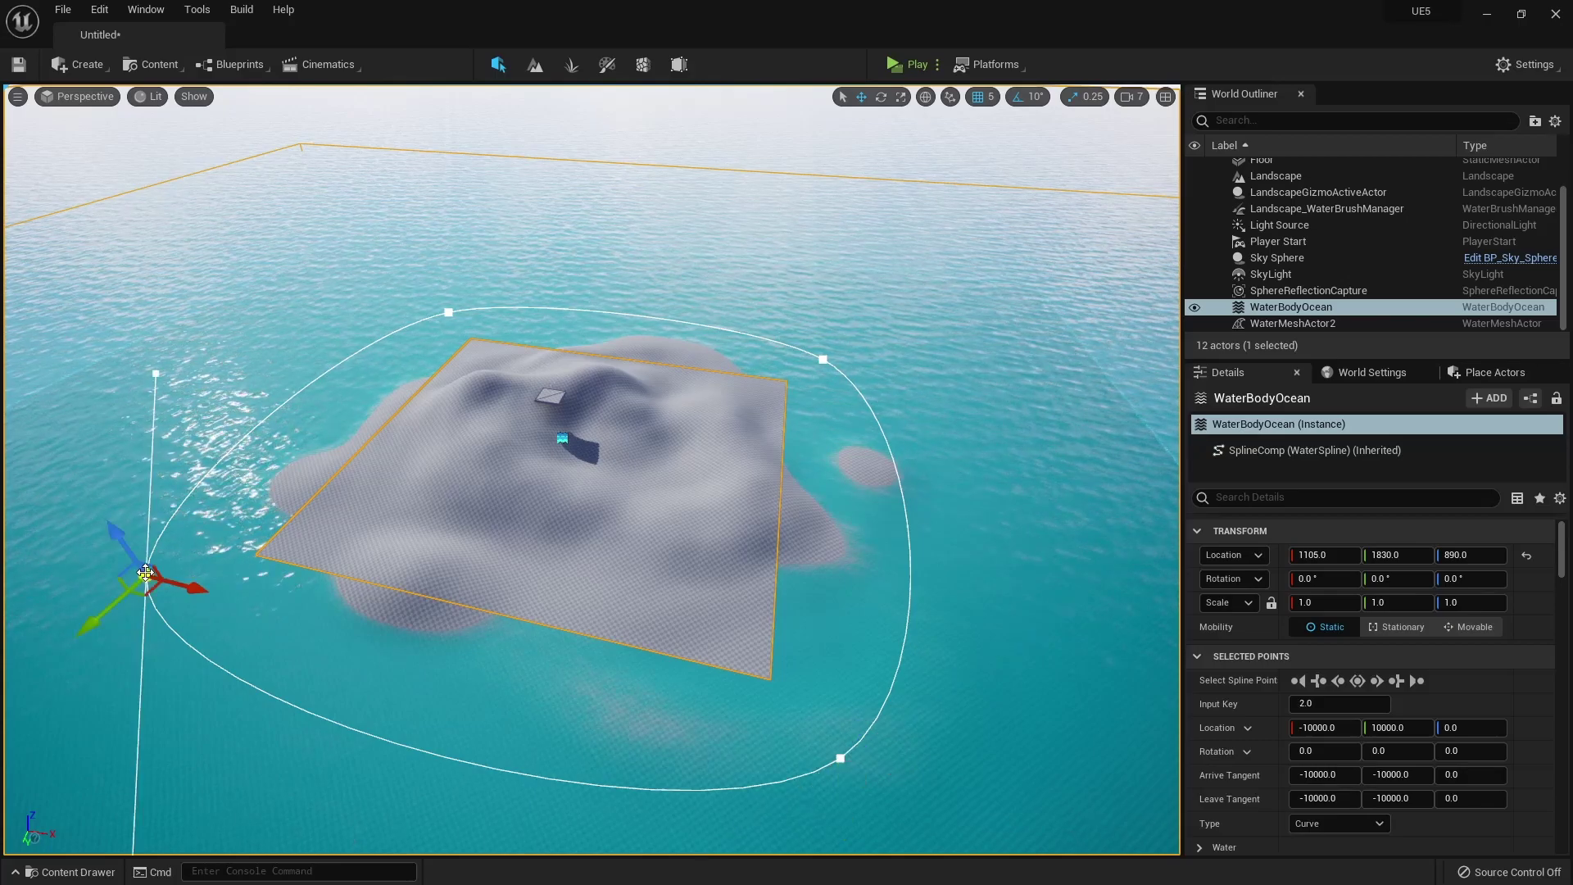
left_click(455, 309)
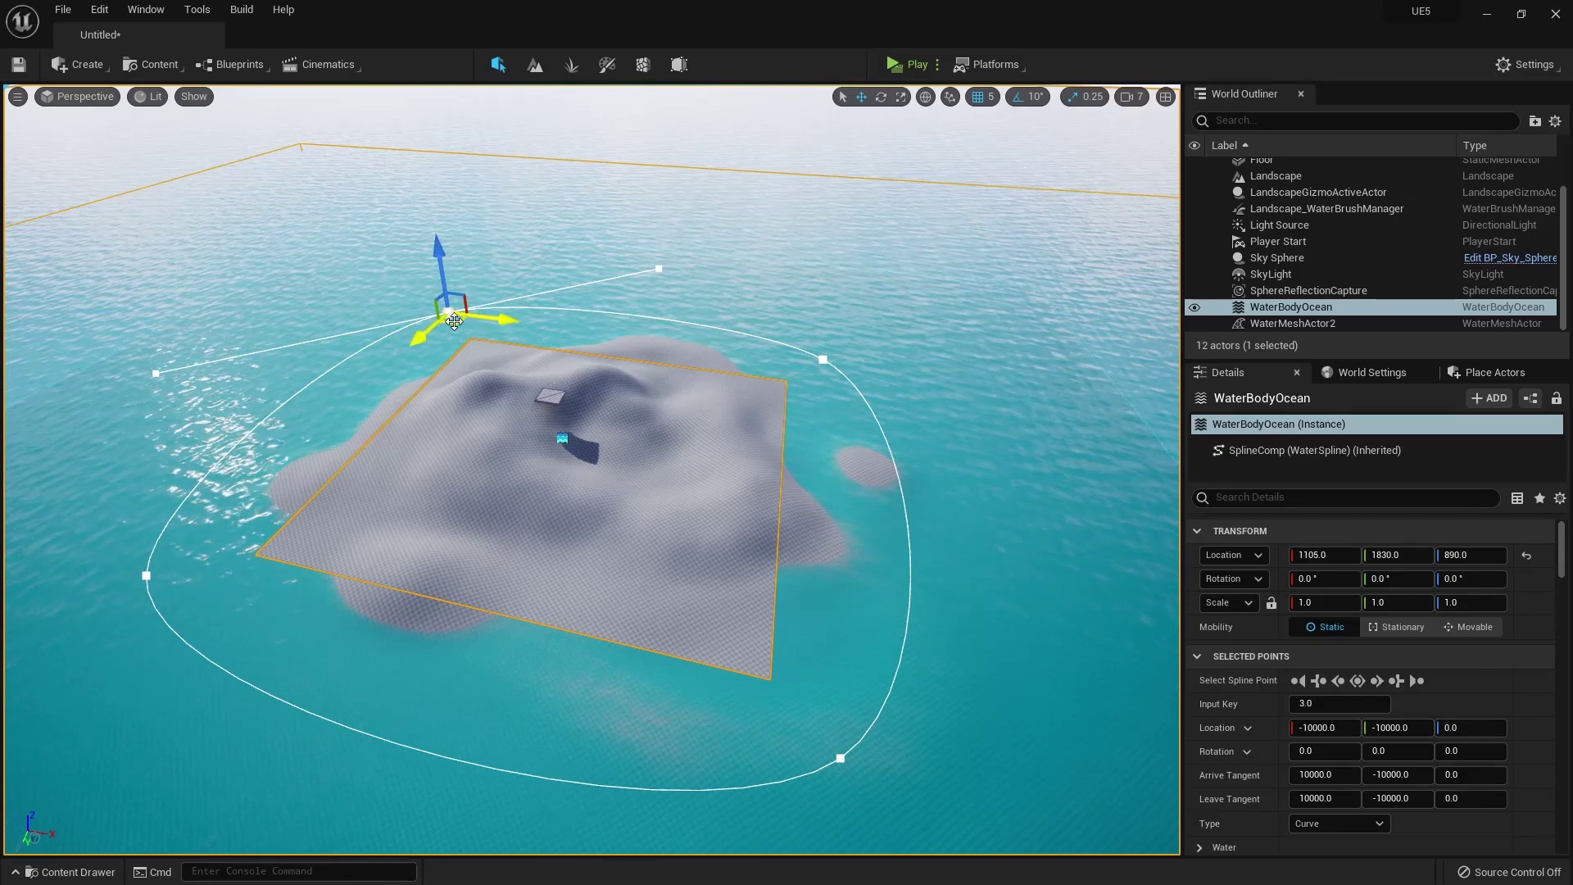
left_click_drag(457, 323, 477, 340)
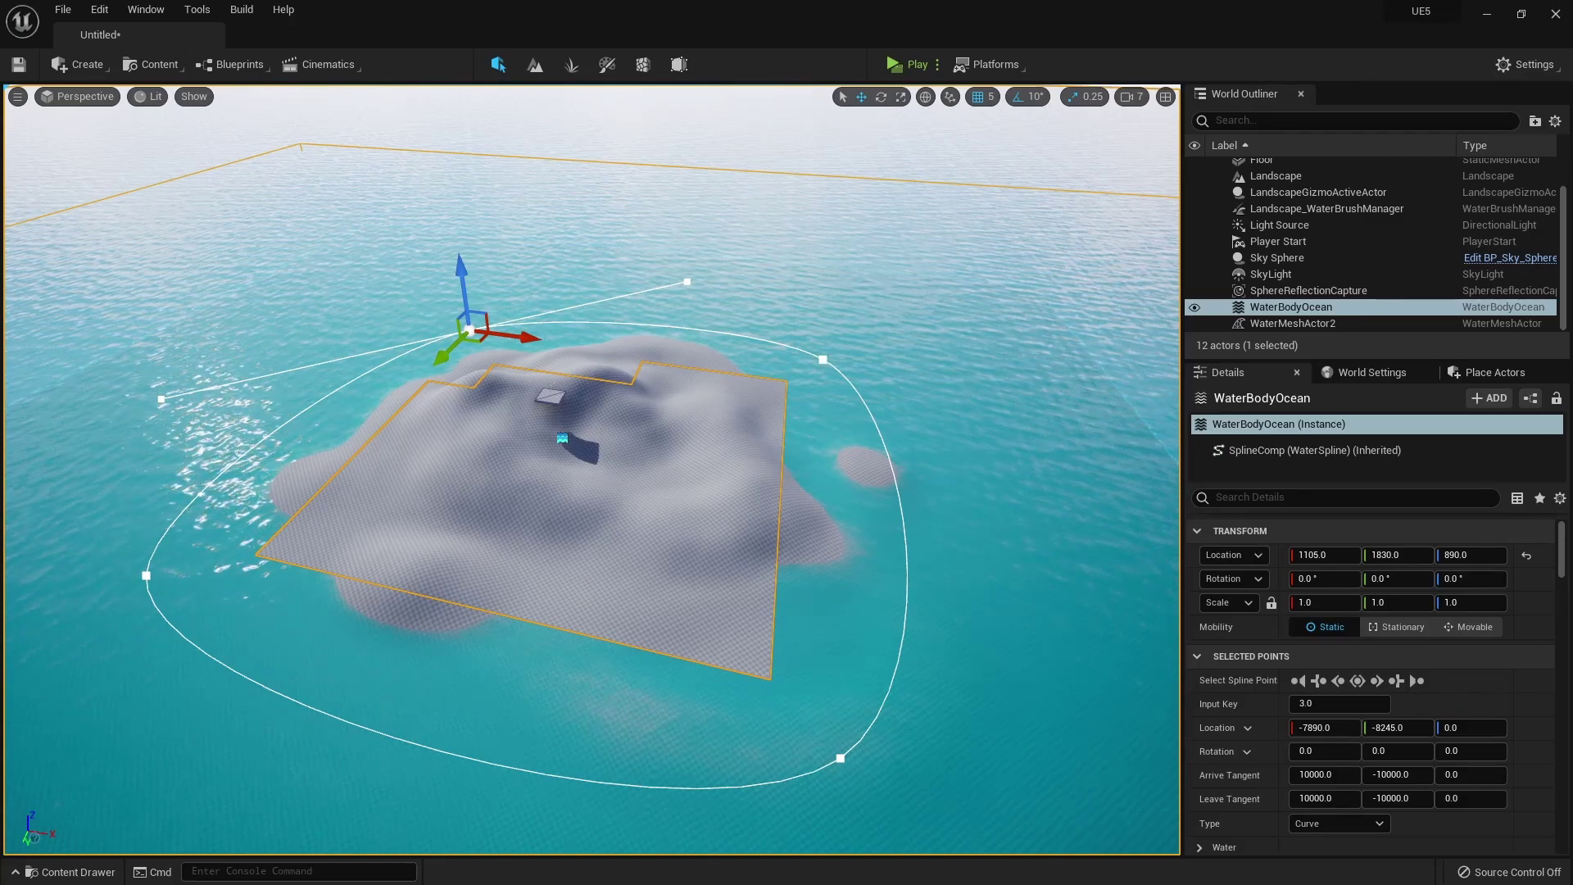
left_click(823, 360)
left_click_drag(834, 394, 785, 388)
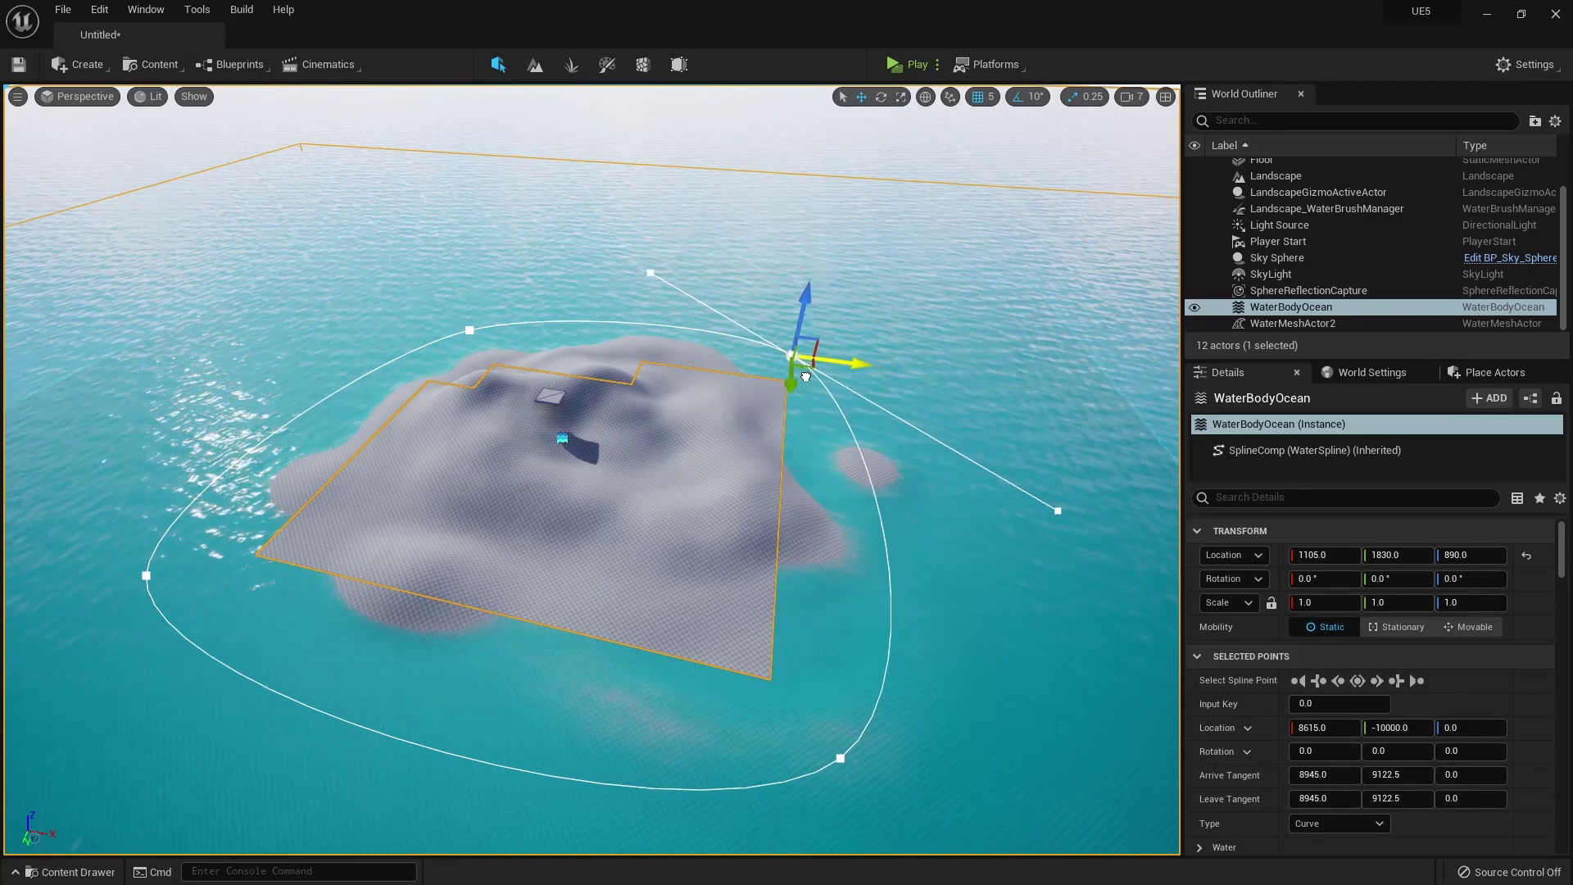
left_click(842, 758)
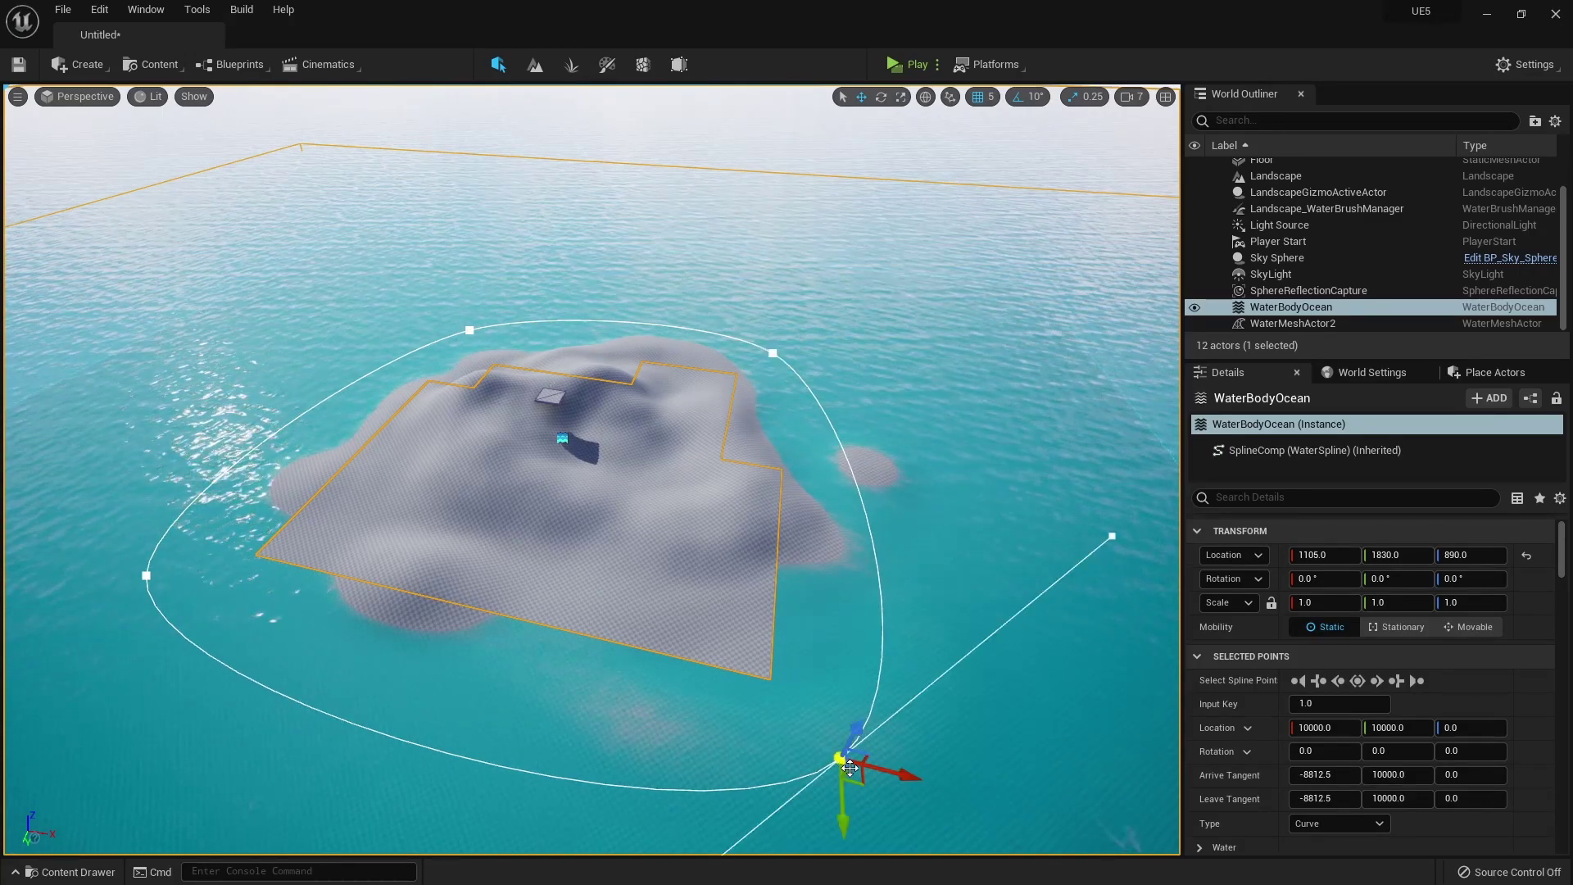
left_click_drag(859, 780, 742, 565)
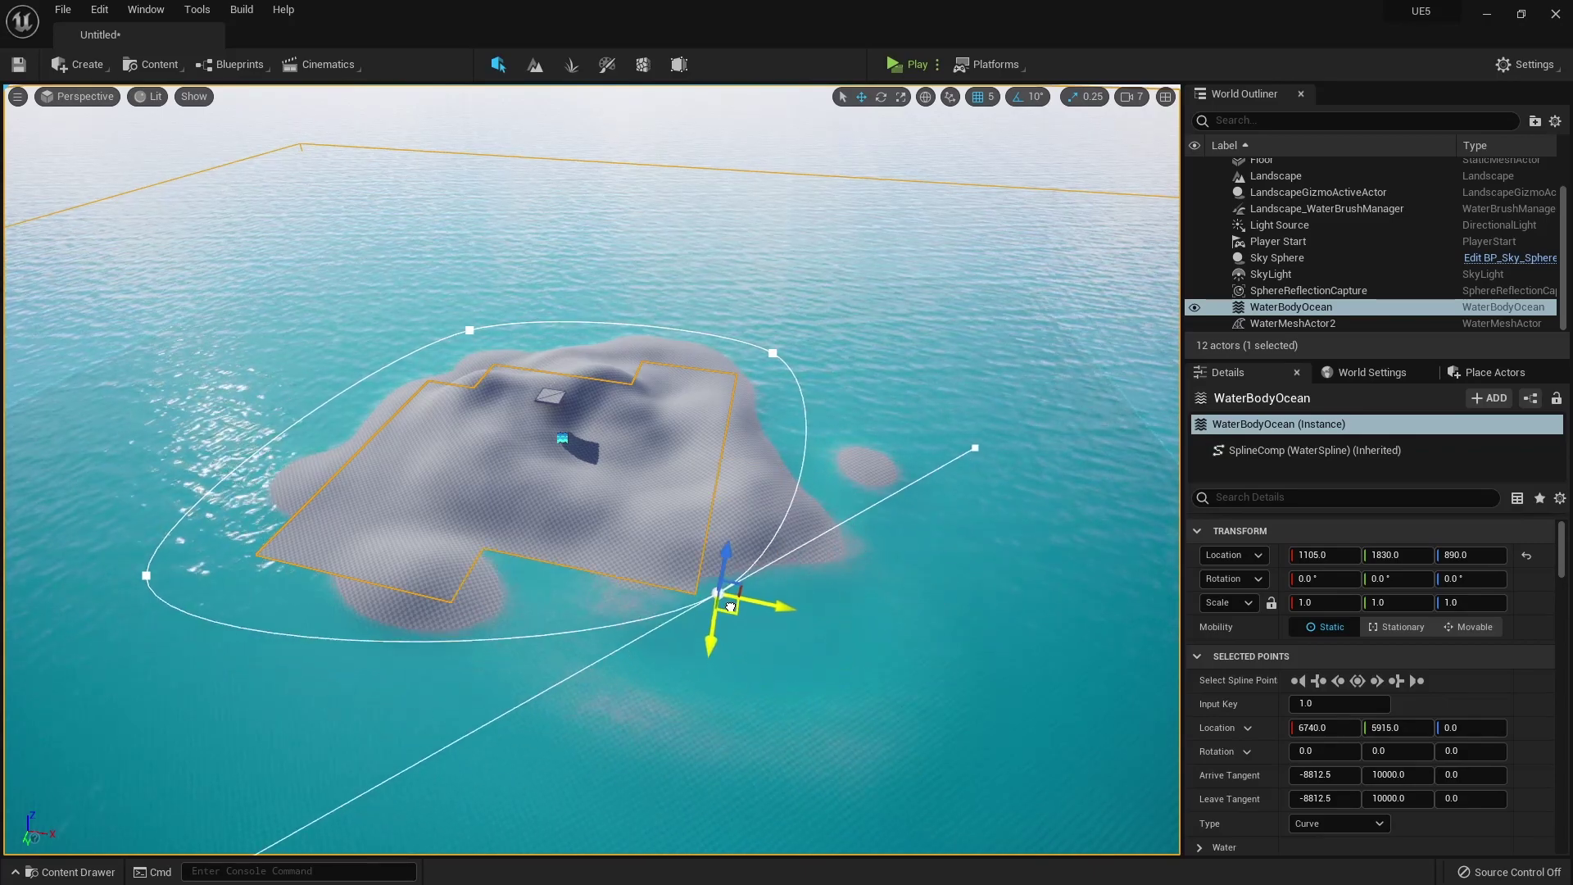
left_click(146, 575)
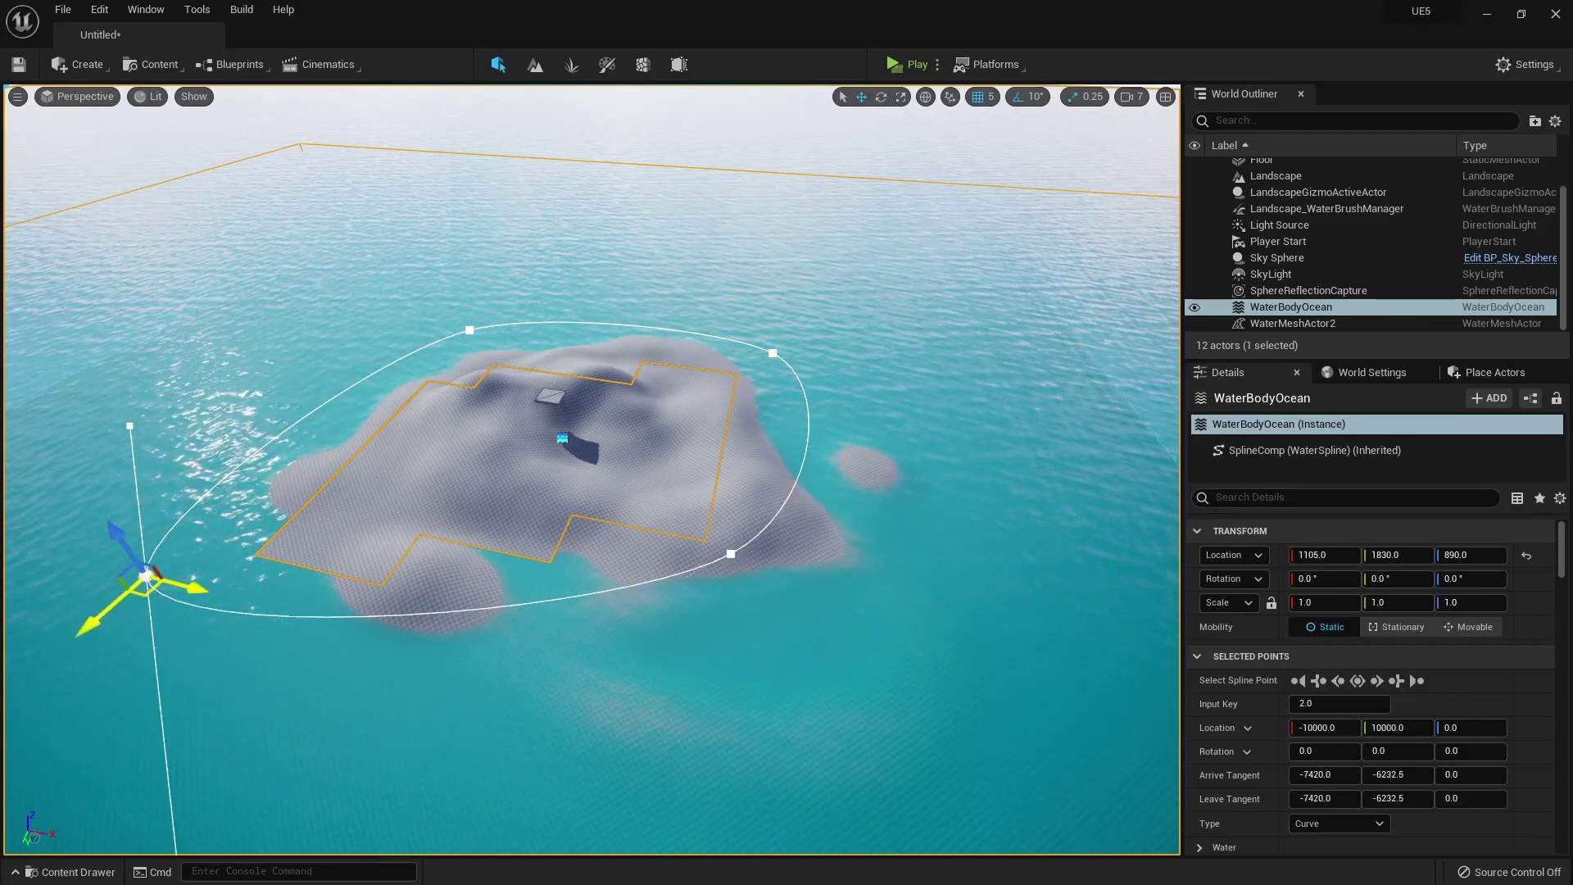
left_click_drag(144, 573, 266, 555)
Step: Nudge the lower-right spline point to tighten the shoreline, then play the level
left_click(857, 141)
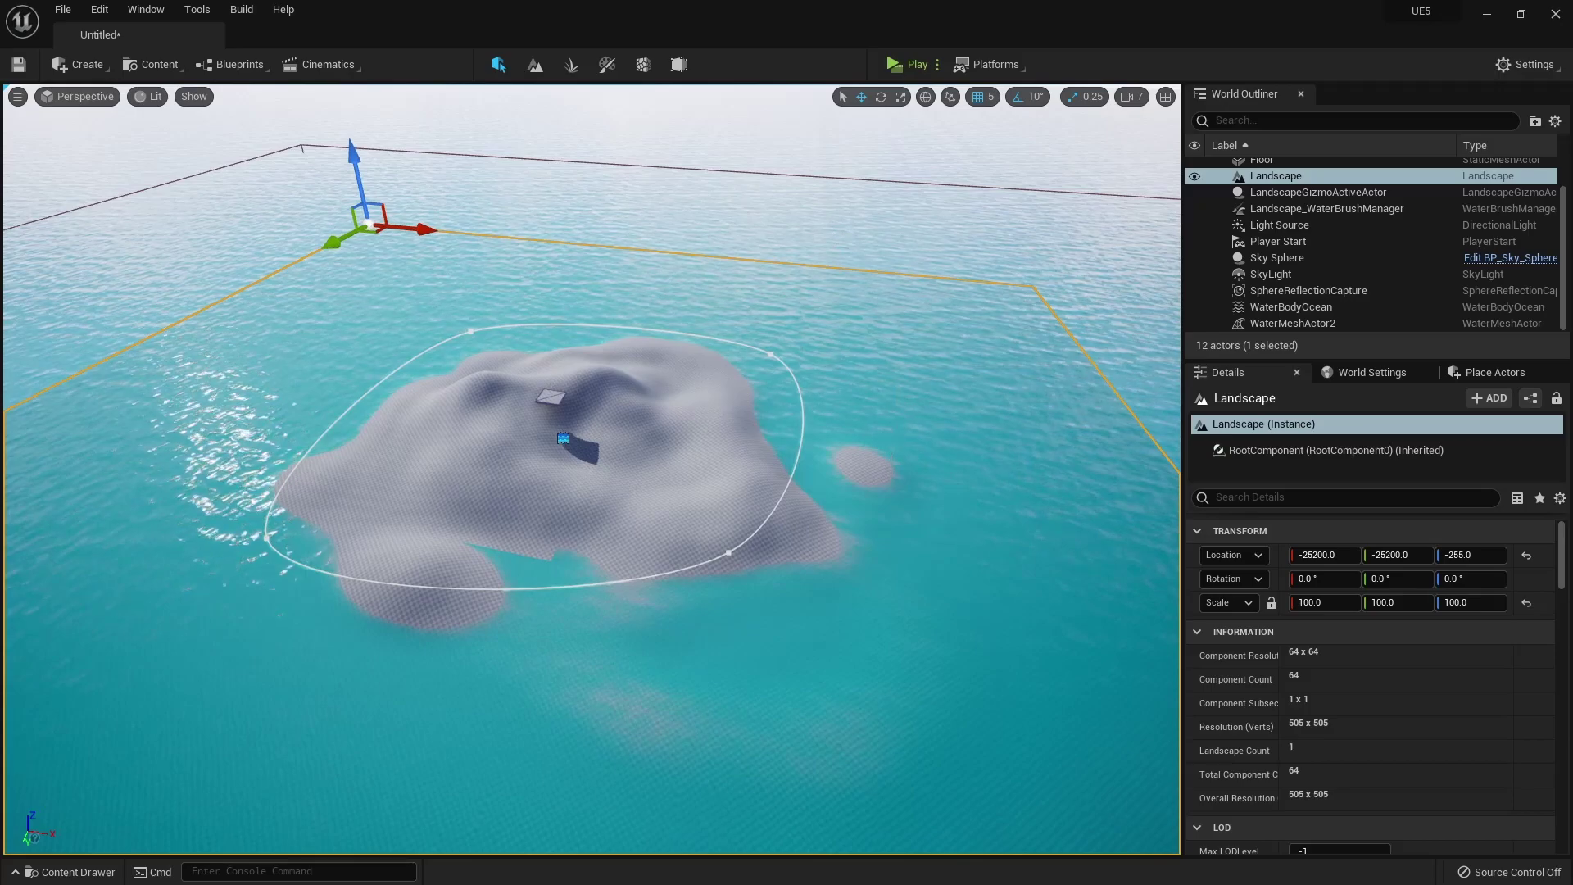
right_click_drag(832, 232, 868, 246)
right_click_drag(940, 496, 963, 497)
left_click(927, 486)
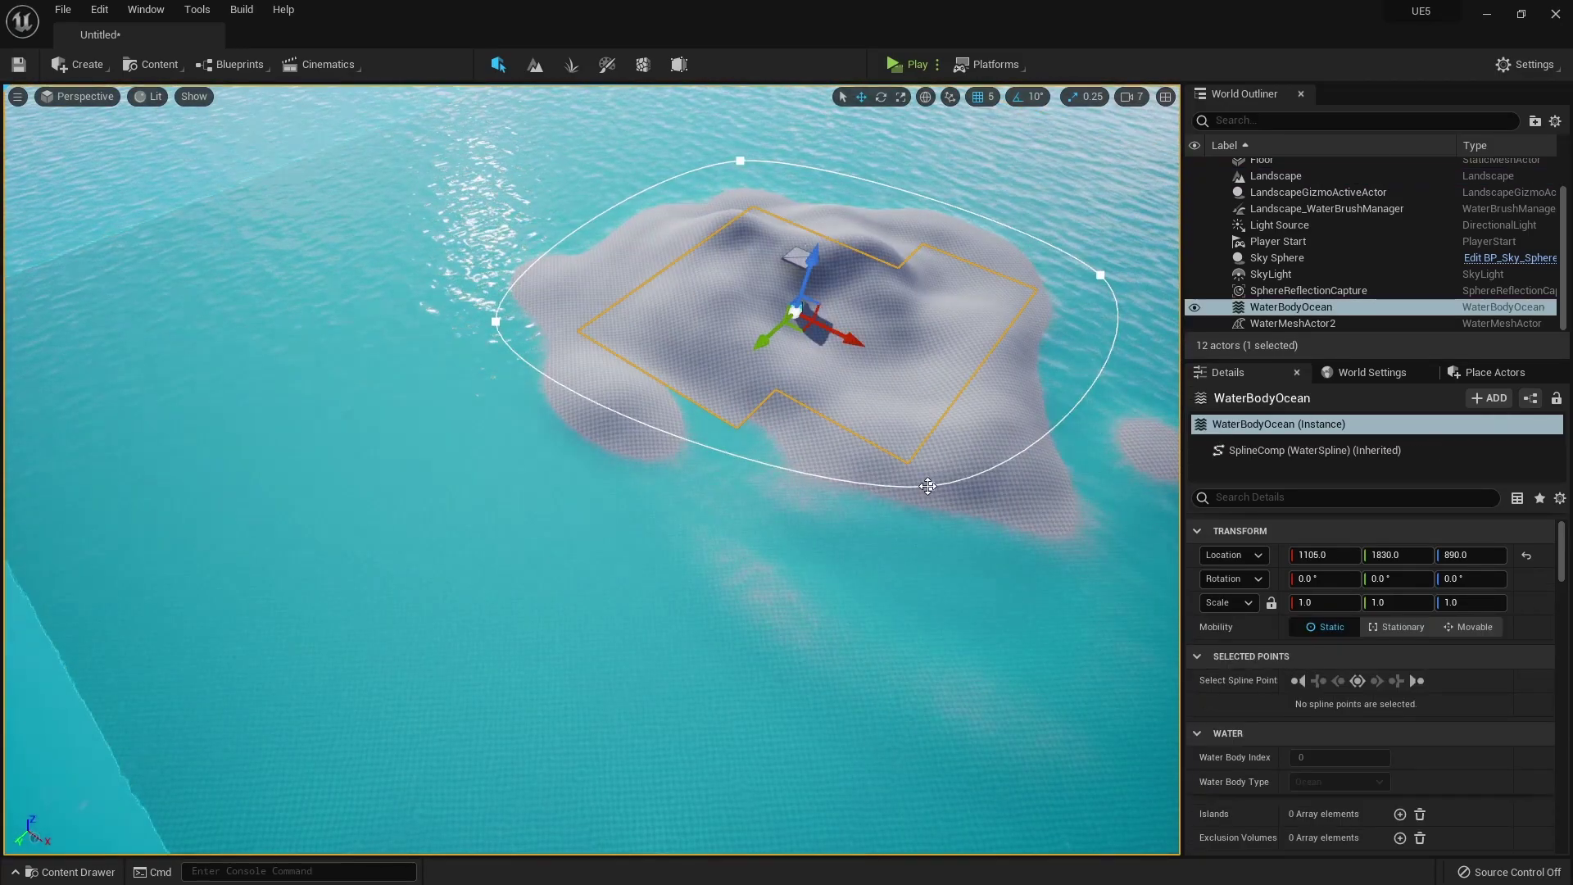
left_click(927, 488)
left_click_drag(928, 488, 957, 481)
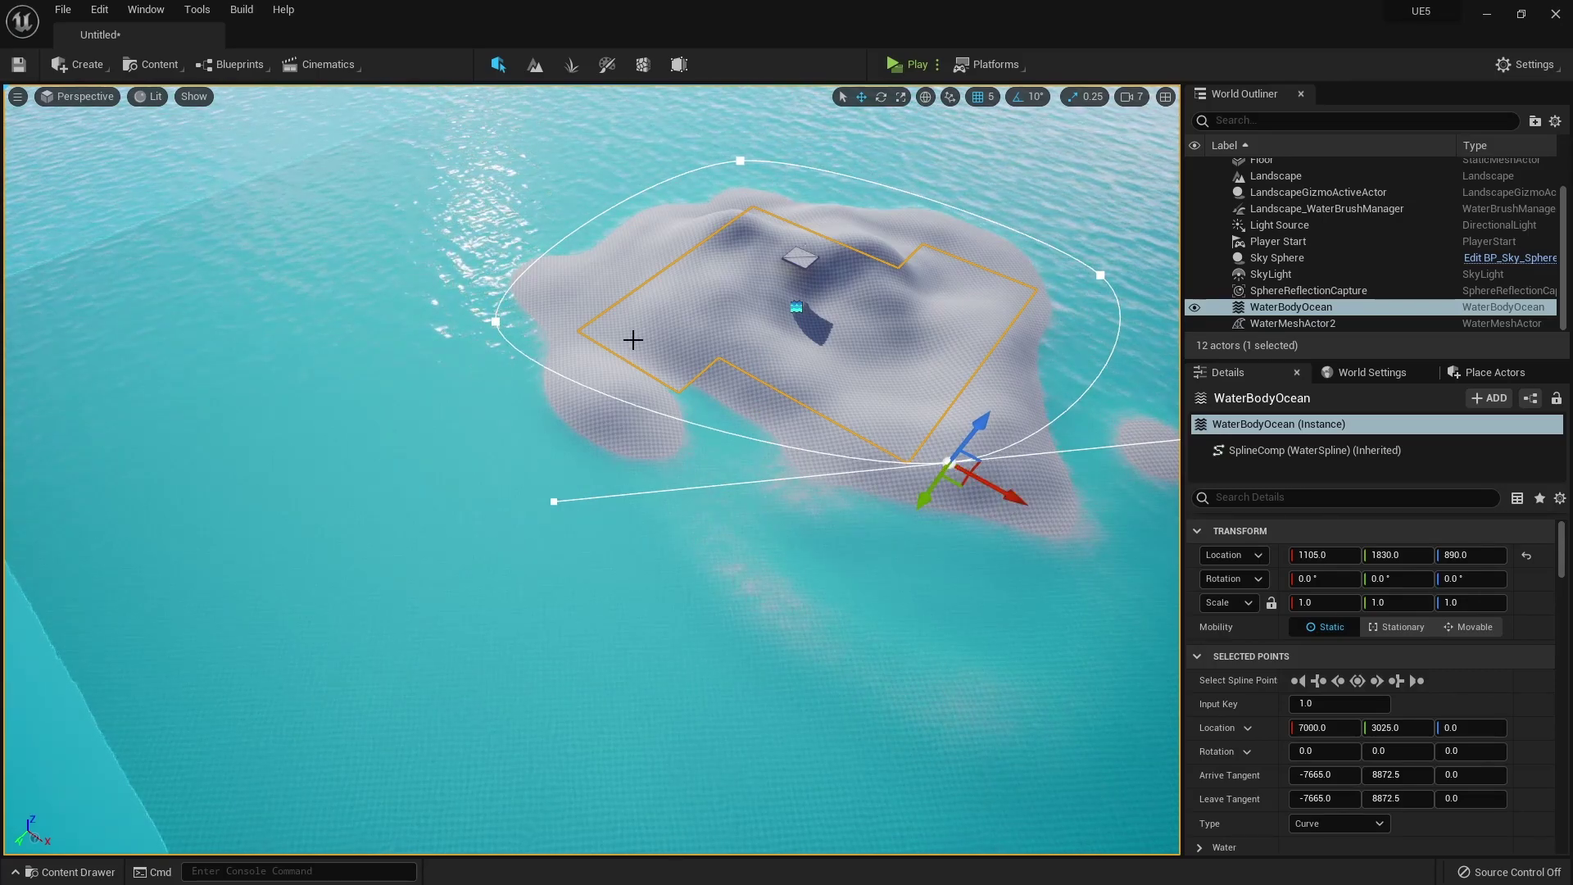
right_click(472, 335)
left_click(897, 66)
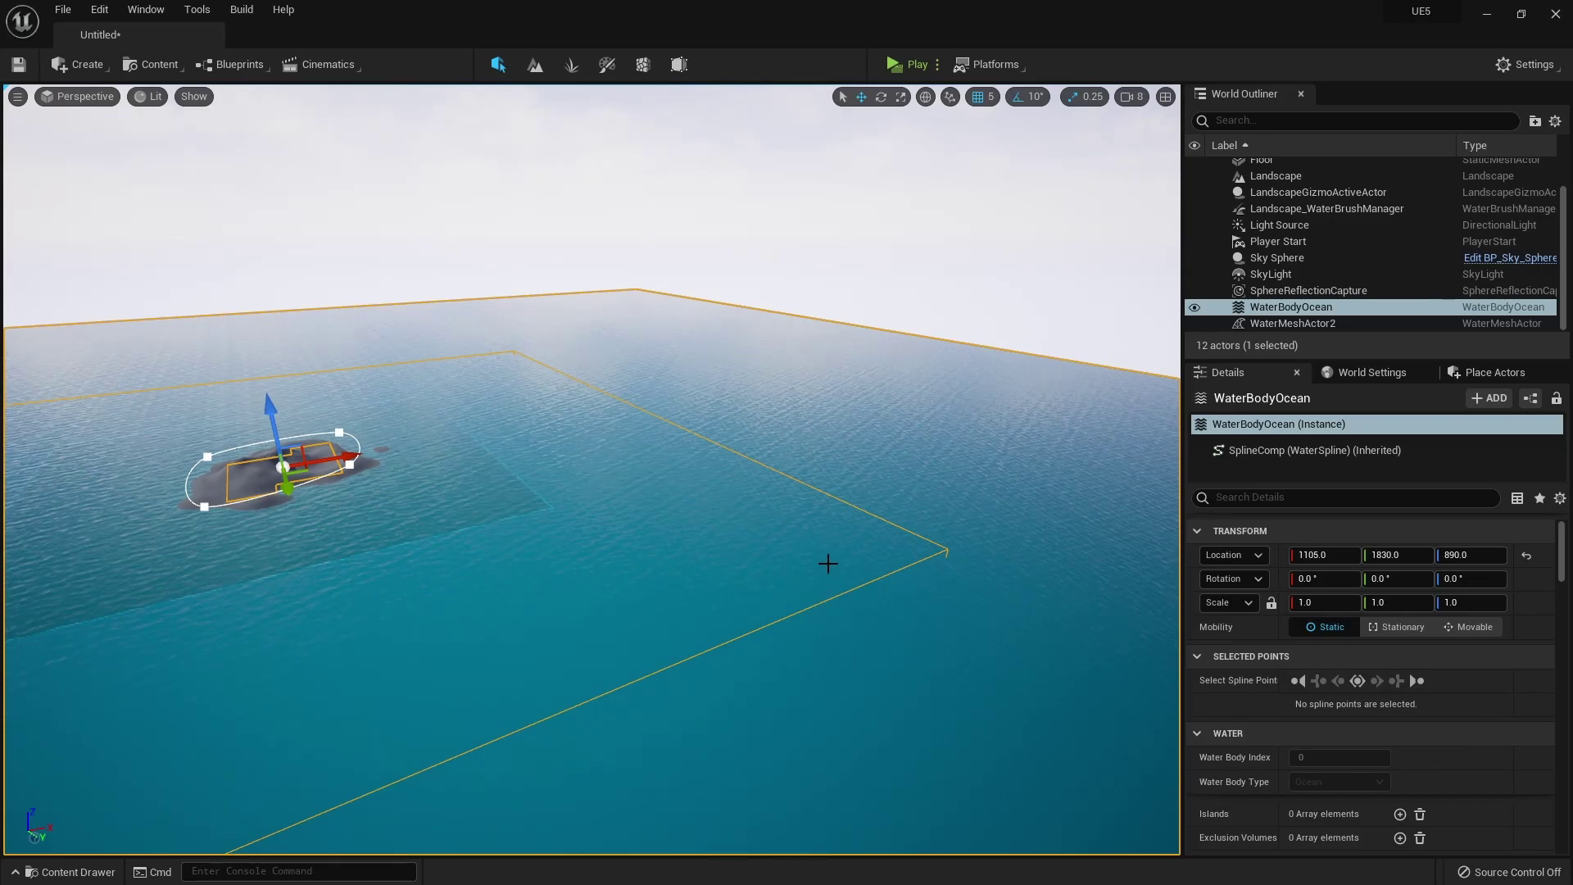
key("f")
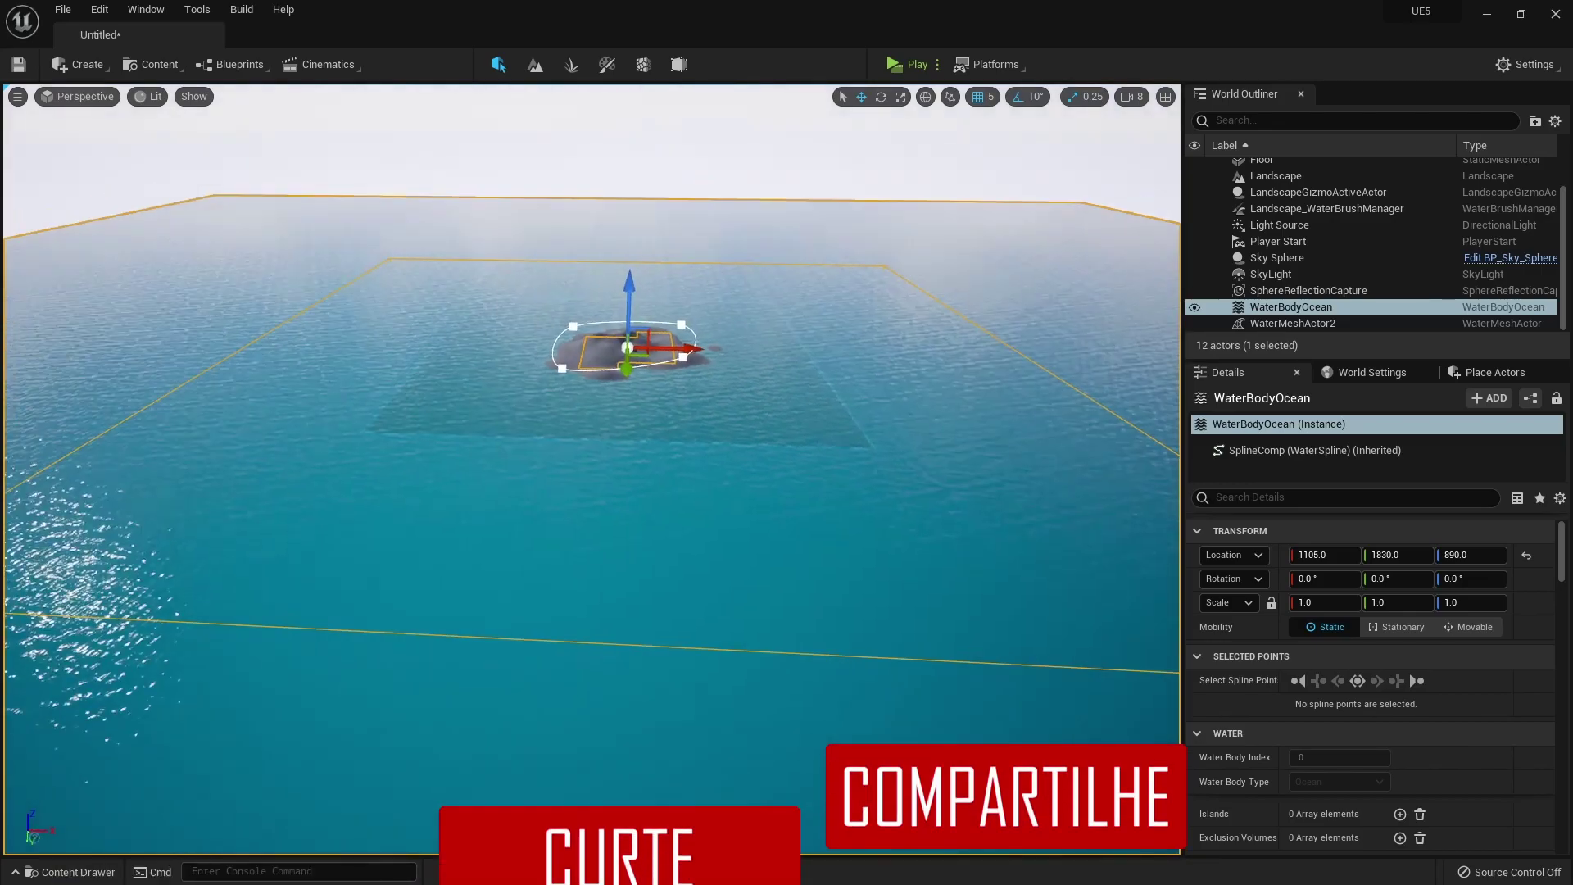
mouse_move(453, 211)
right_mouse_down()
mouse_move(508, 221)
mouse_move(464, 235)
right_mouse_up()
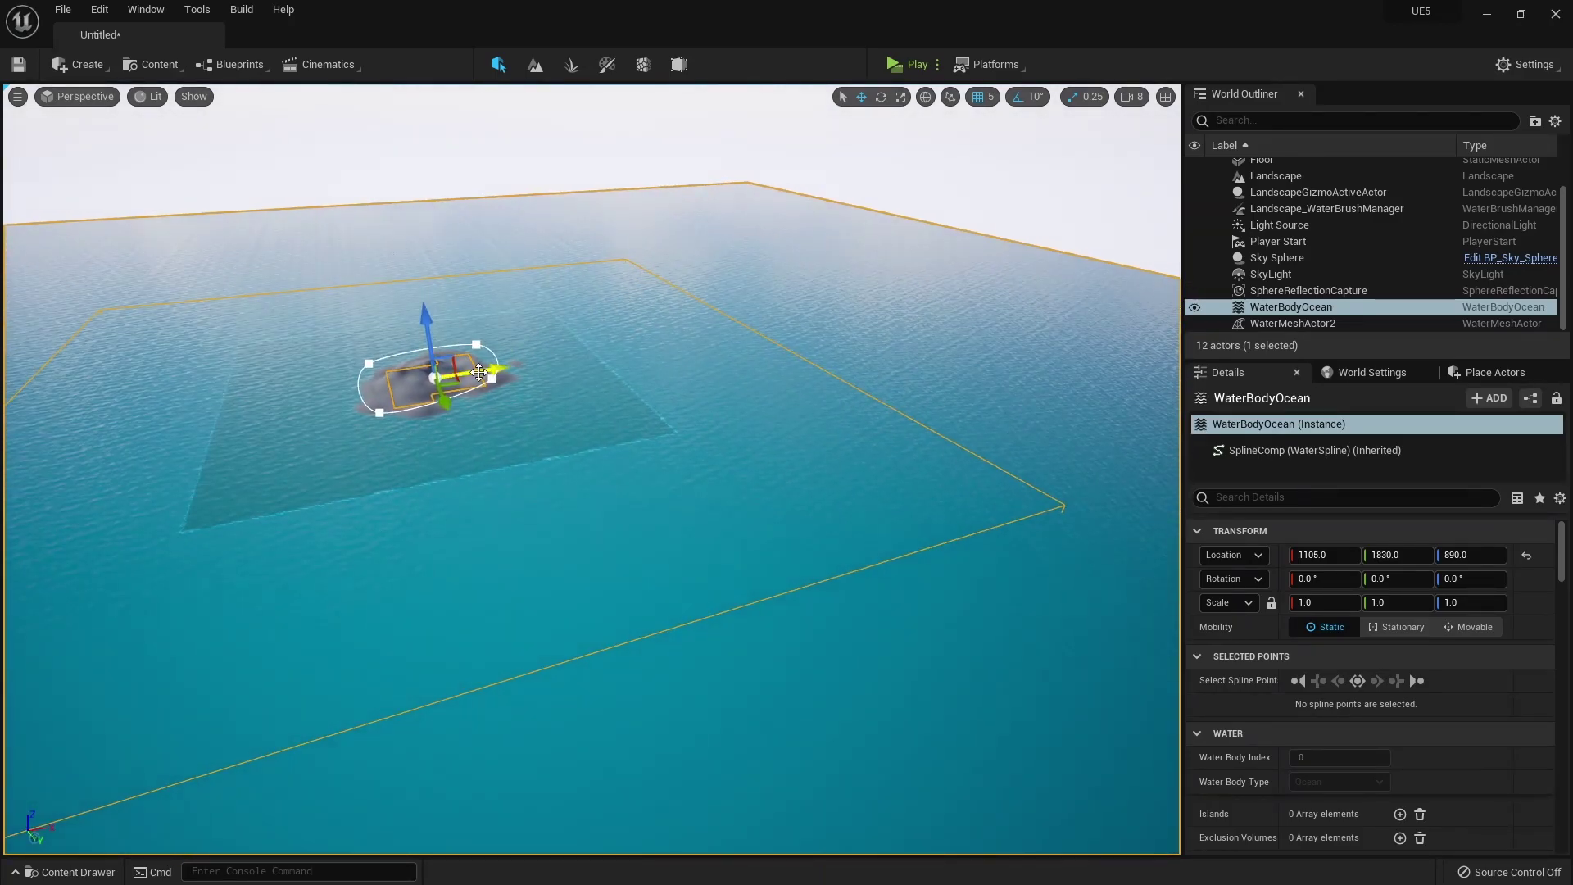
right_click_drag(564, 483, 508, 495)
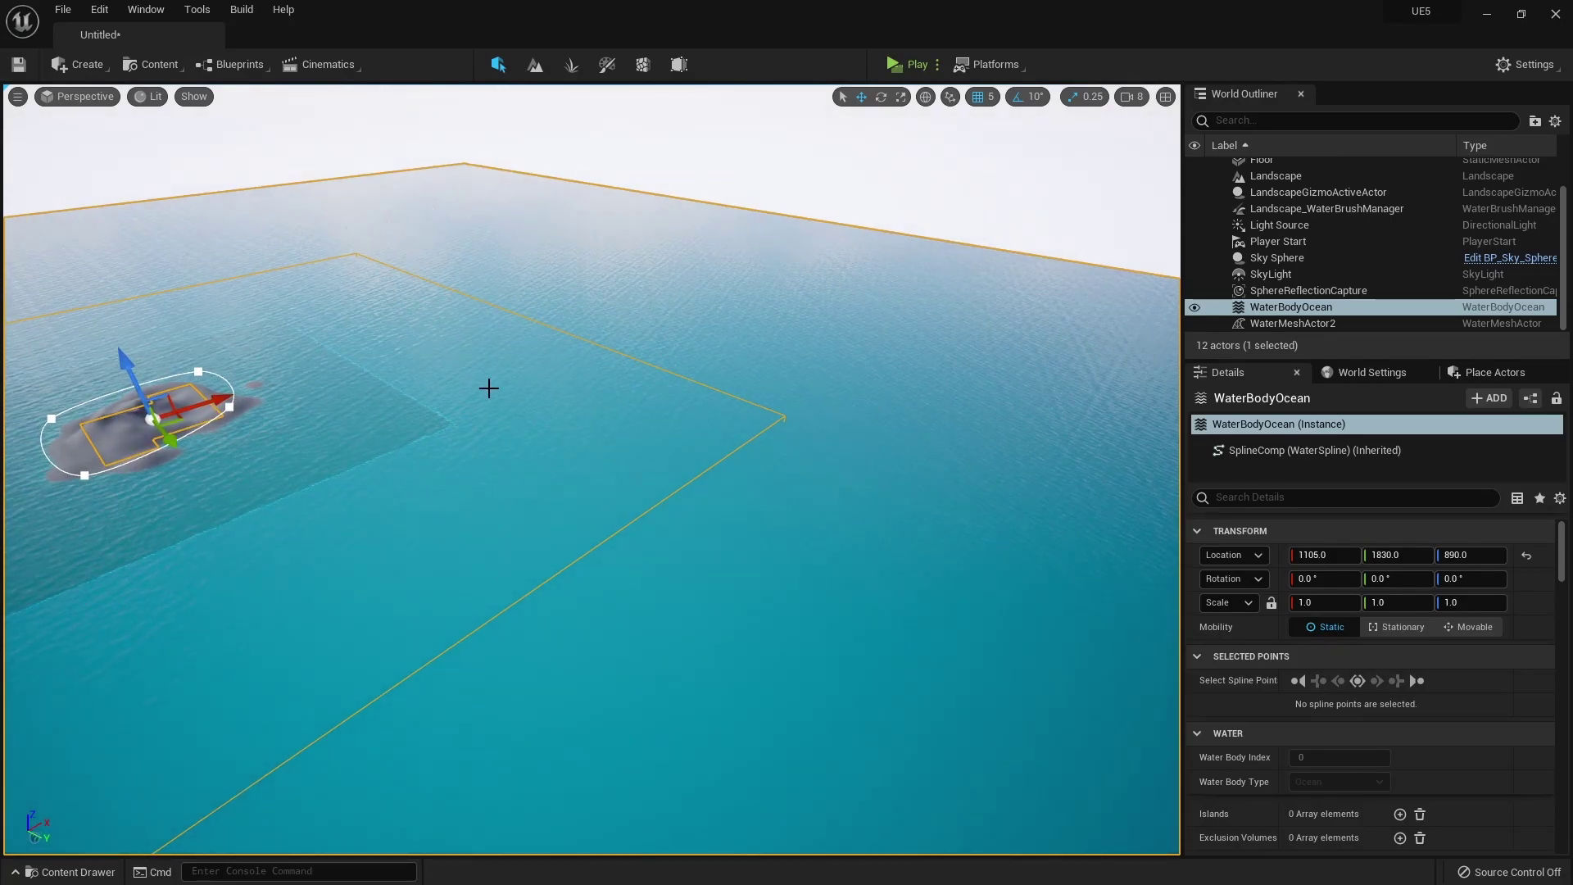
mouse_move(489, 388)
right_mouse_down()
mouse_move(596, 420)
mouse_move(598, 406)
right_mouse_up()
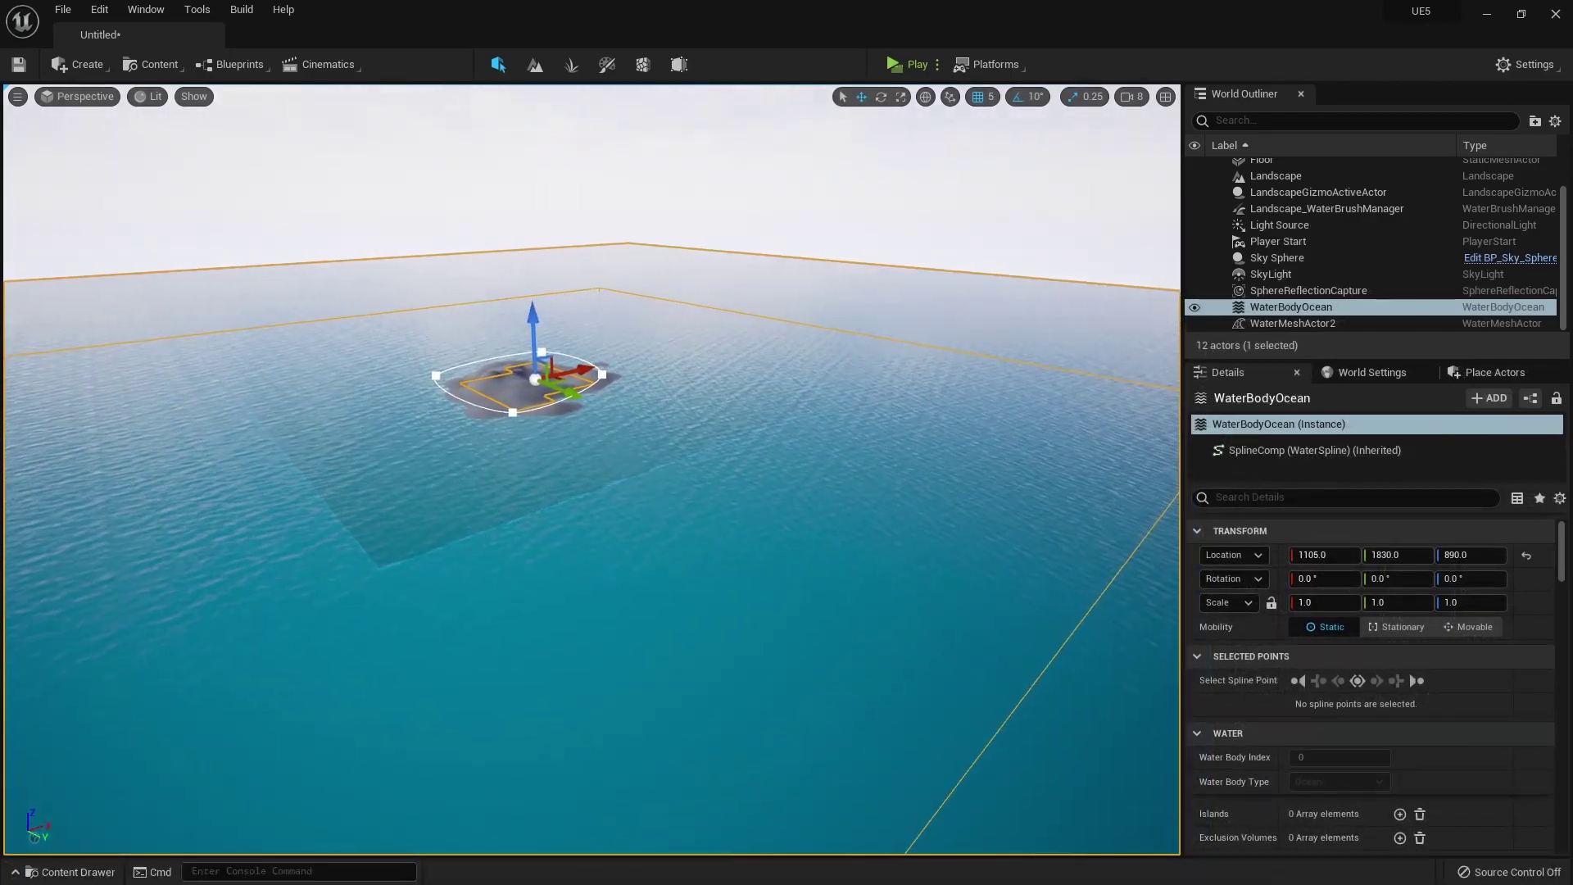
right_click_drag(599, 406, 598, 407)
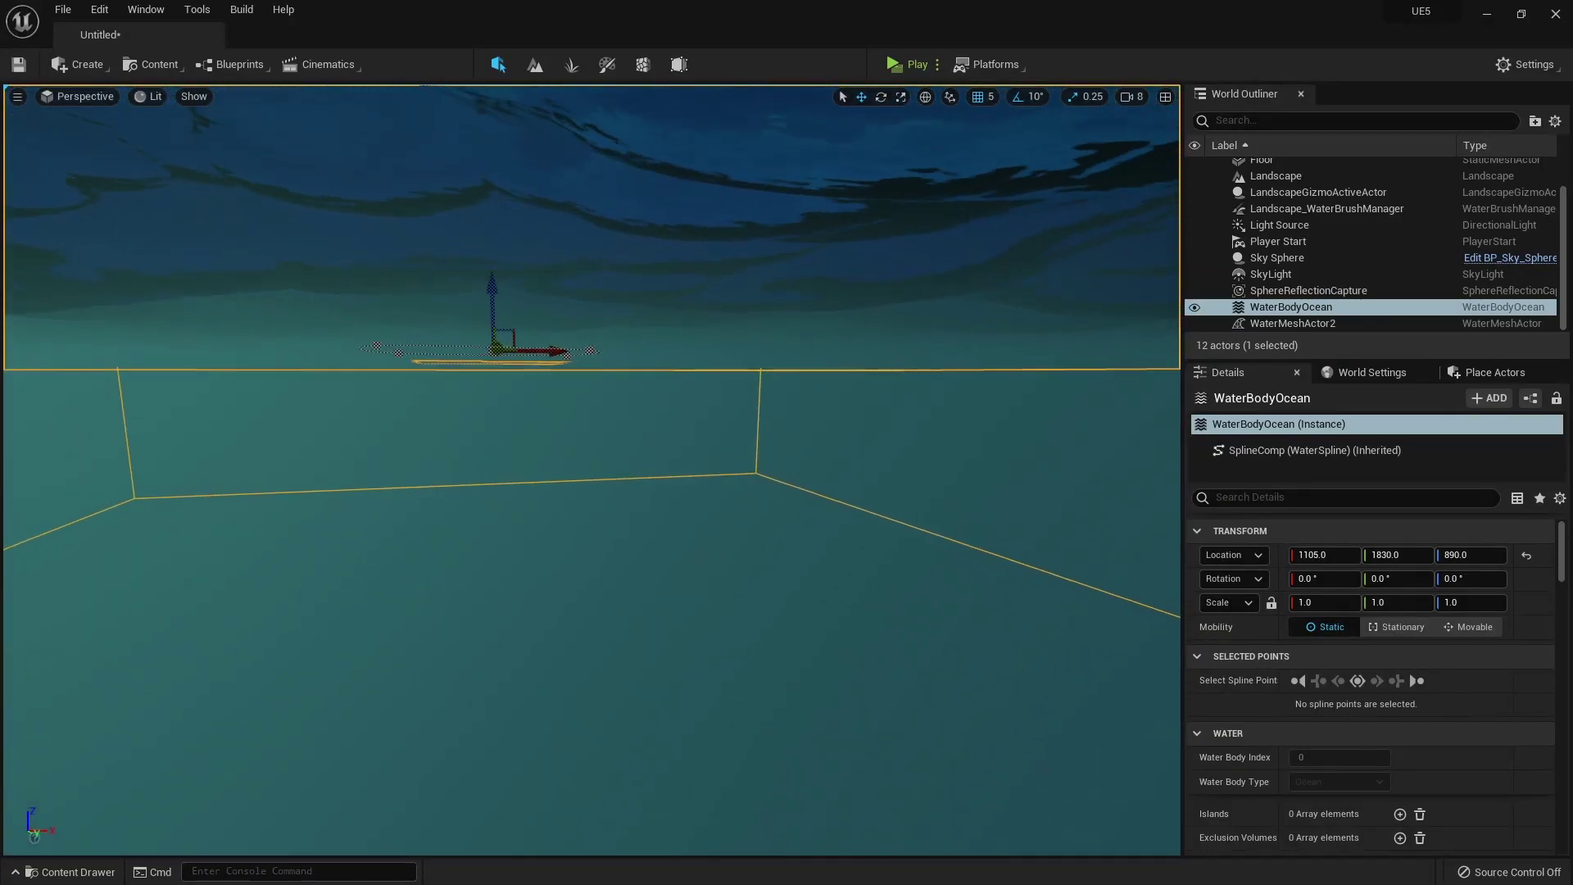
right_click_drag(598, 406, 599, 407)
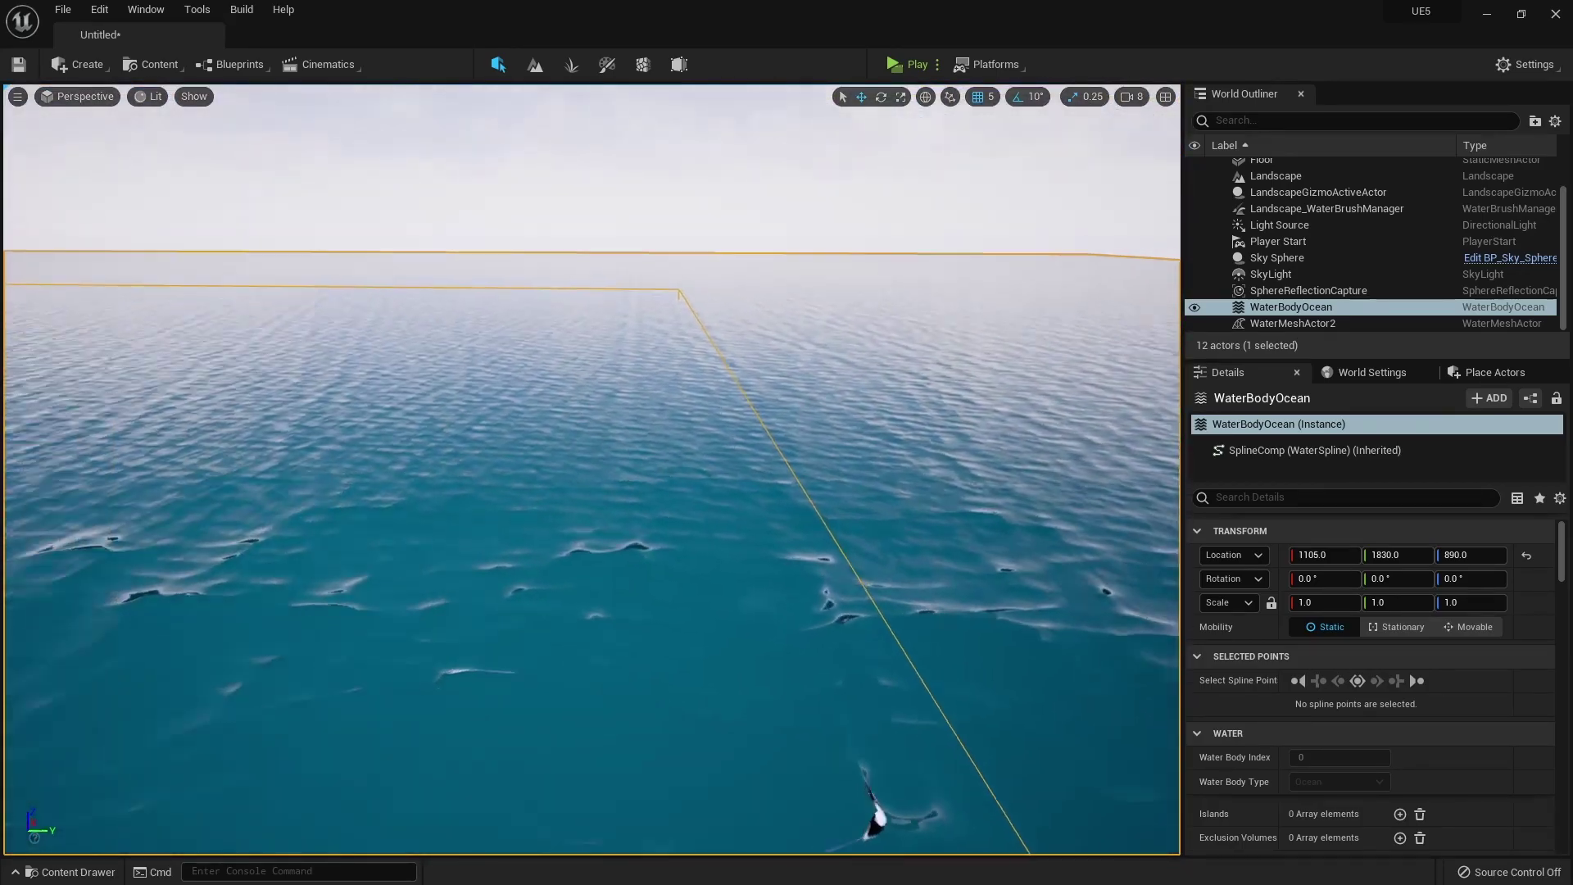
right_click_drag(524, 341, 523, 341)
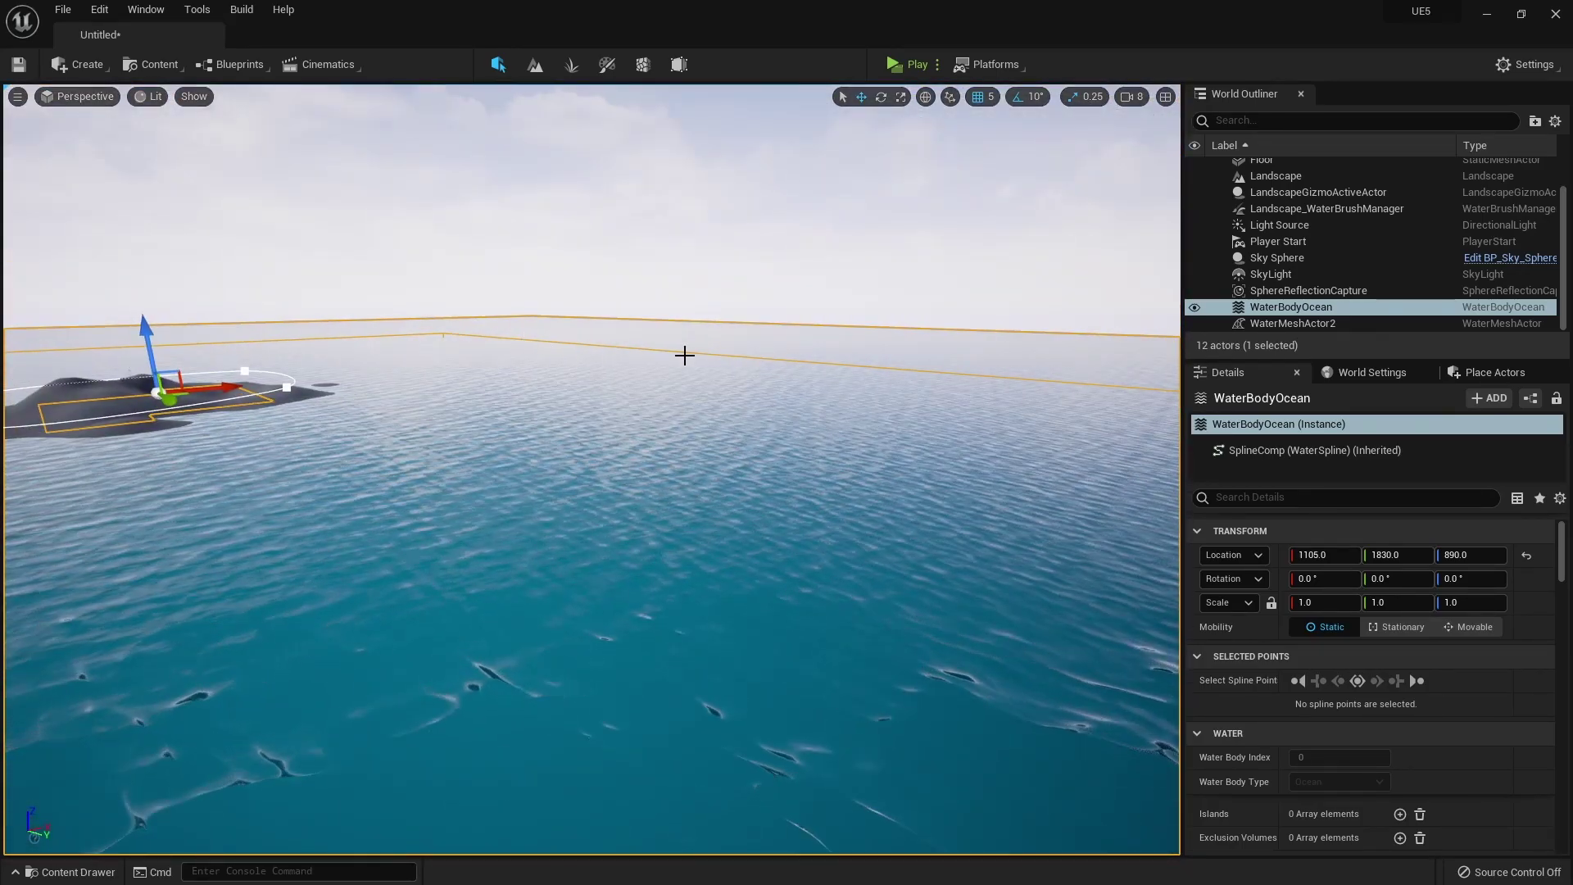
right_click_drag(685, 350, 685, 350)
right_click_drag(762, 180, 762, 180)
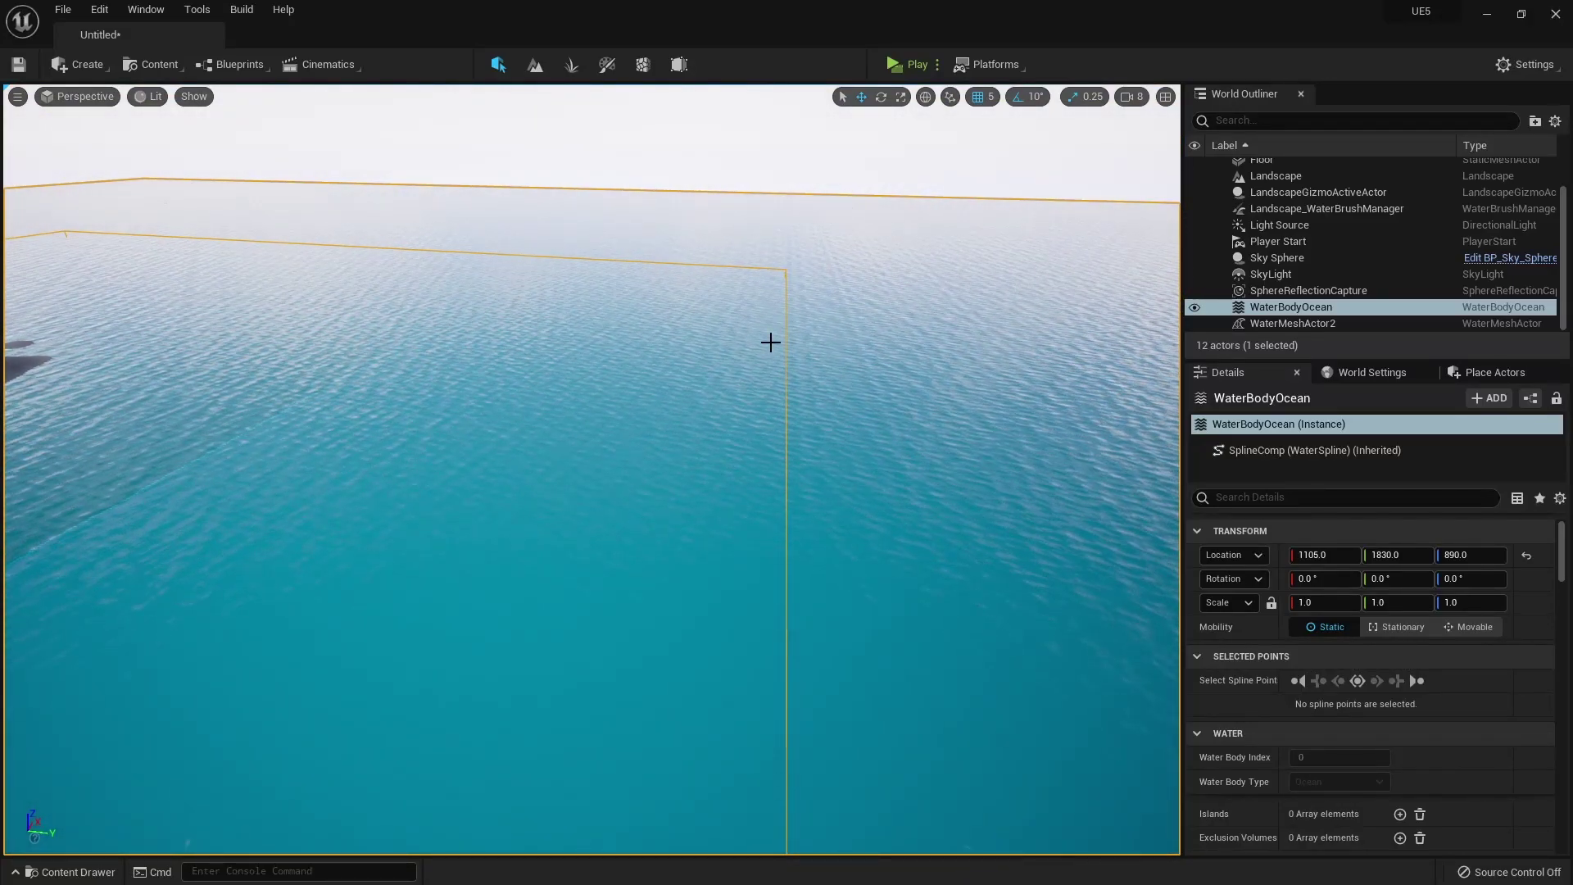
right_click_drag(591, 469, 592, 468)
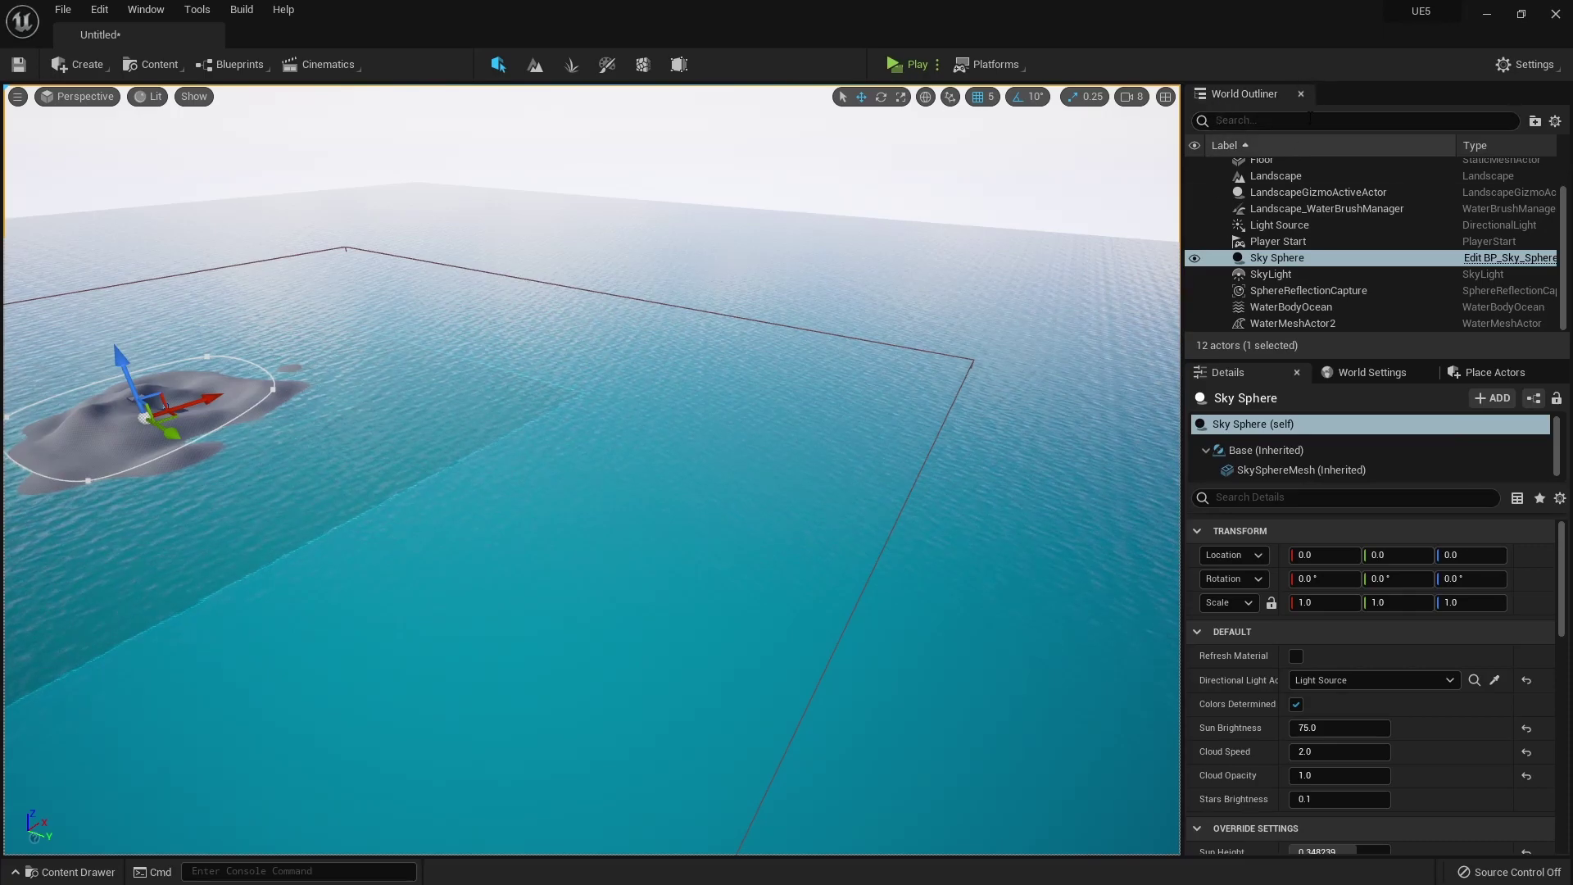
Step: Select WaterBodyOcean in the World Outliner to show its Details
left_click(1304, 306)
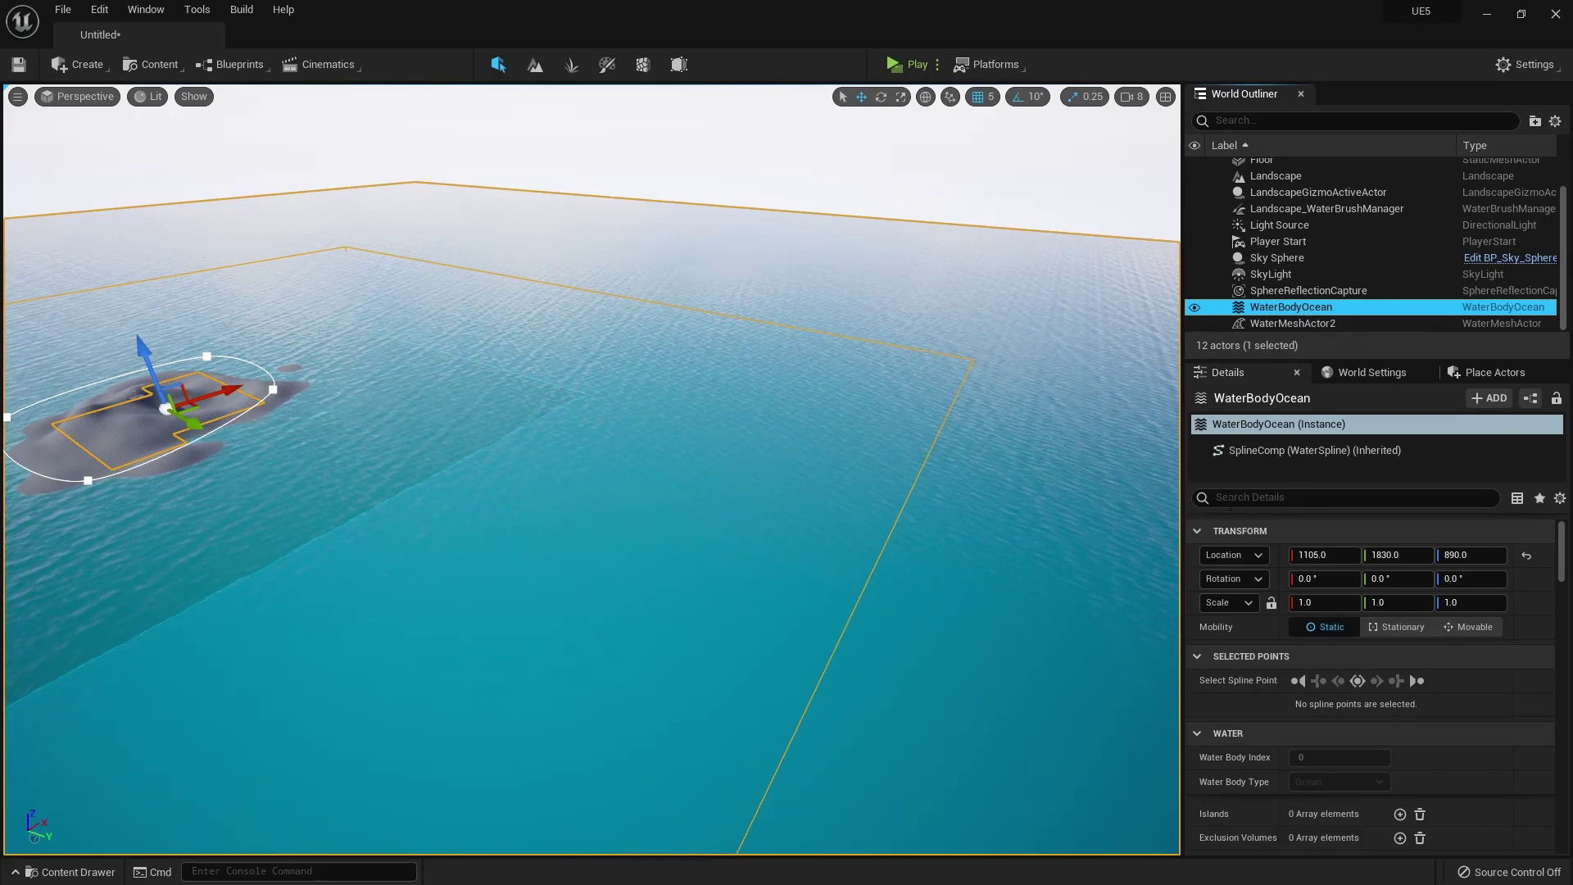
Step: Set WaterBodyOcean Collision Extents to X 80000 and Y 20000, then select WaterMeshActor2
left_click(1249, 497)
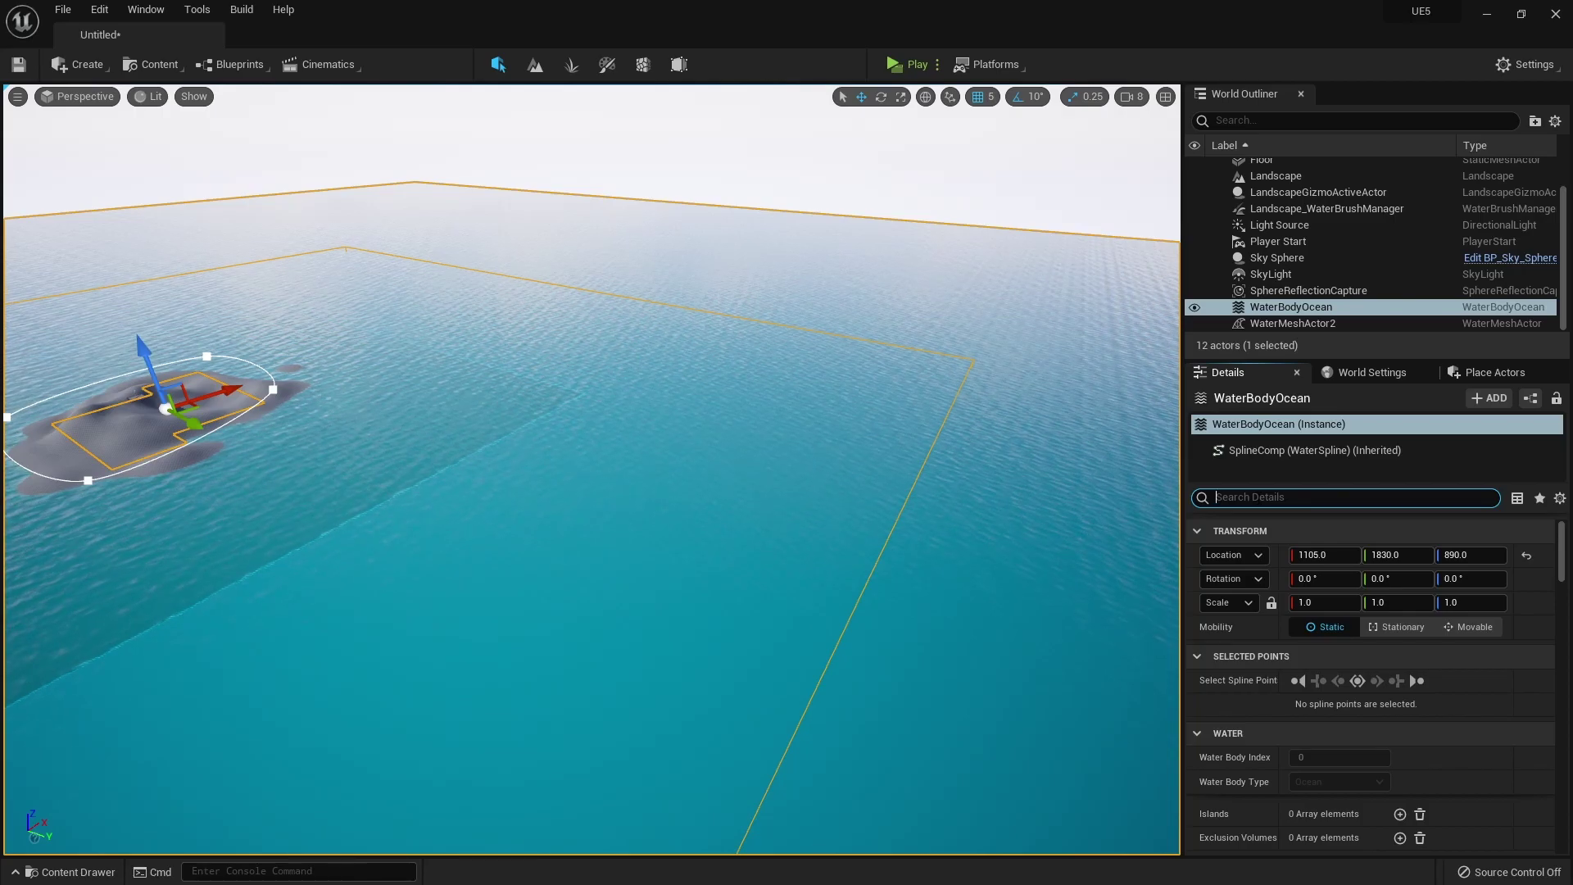
type("collision")
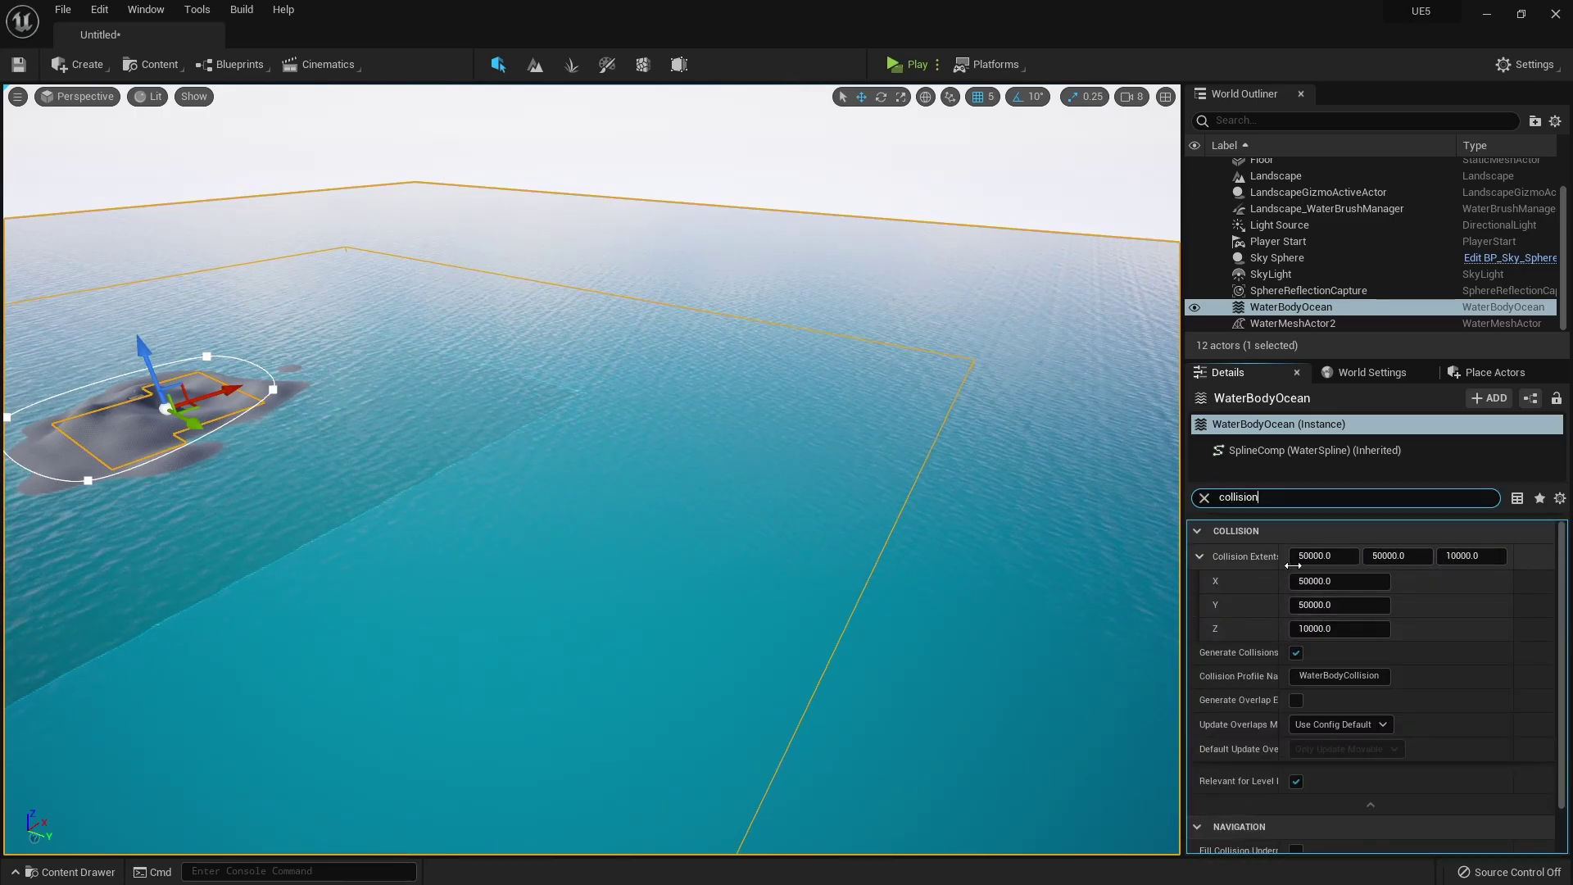
left_click_drag(1279, 555, 1292, 556)
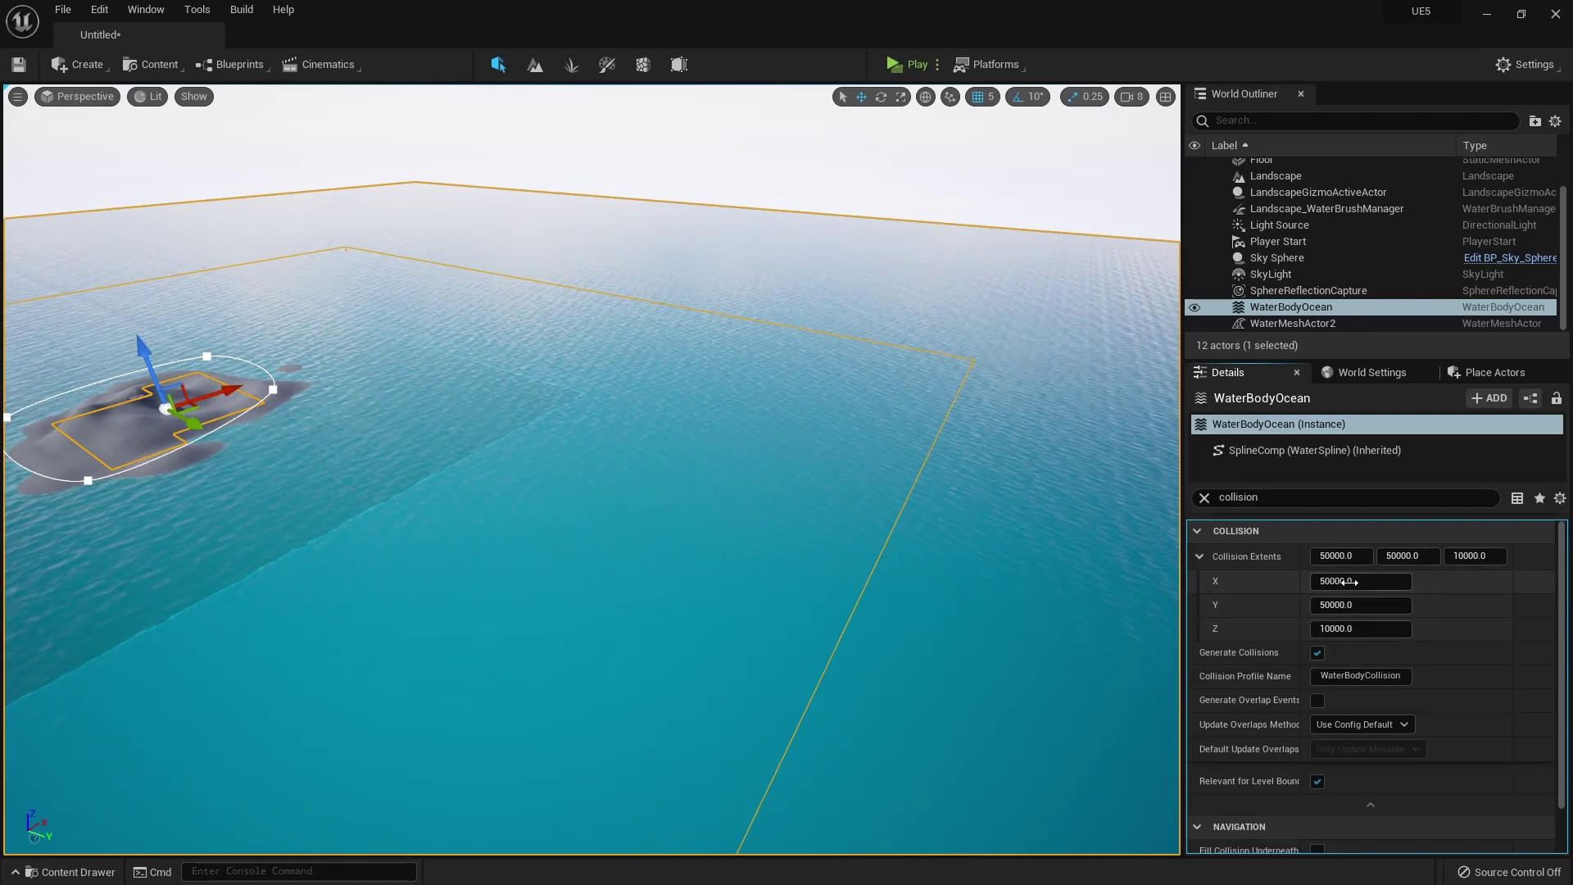
left_click(1316, 580)
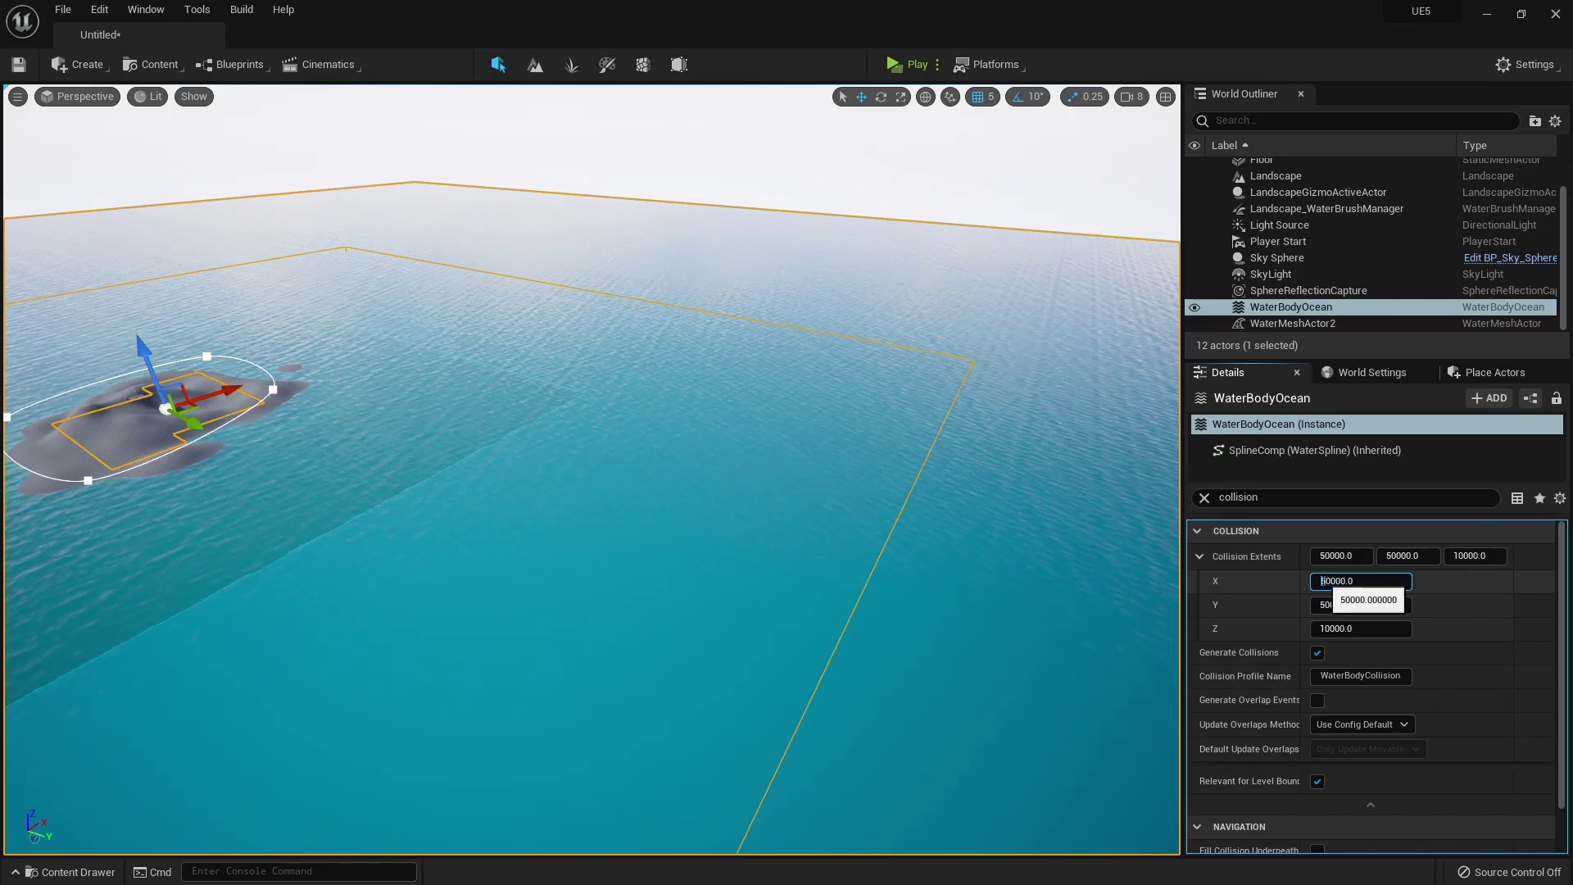
key("Return")
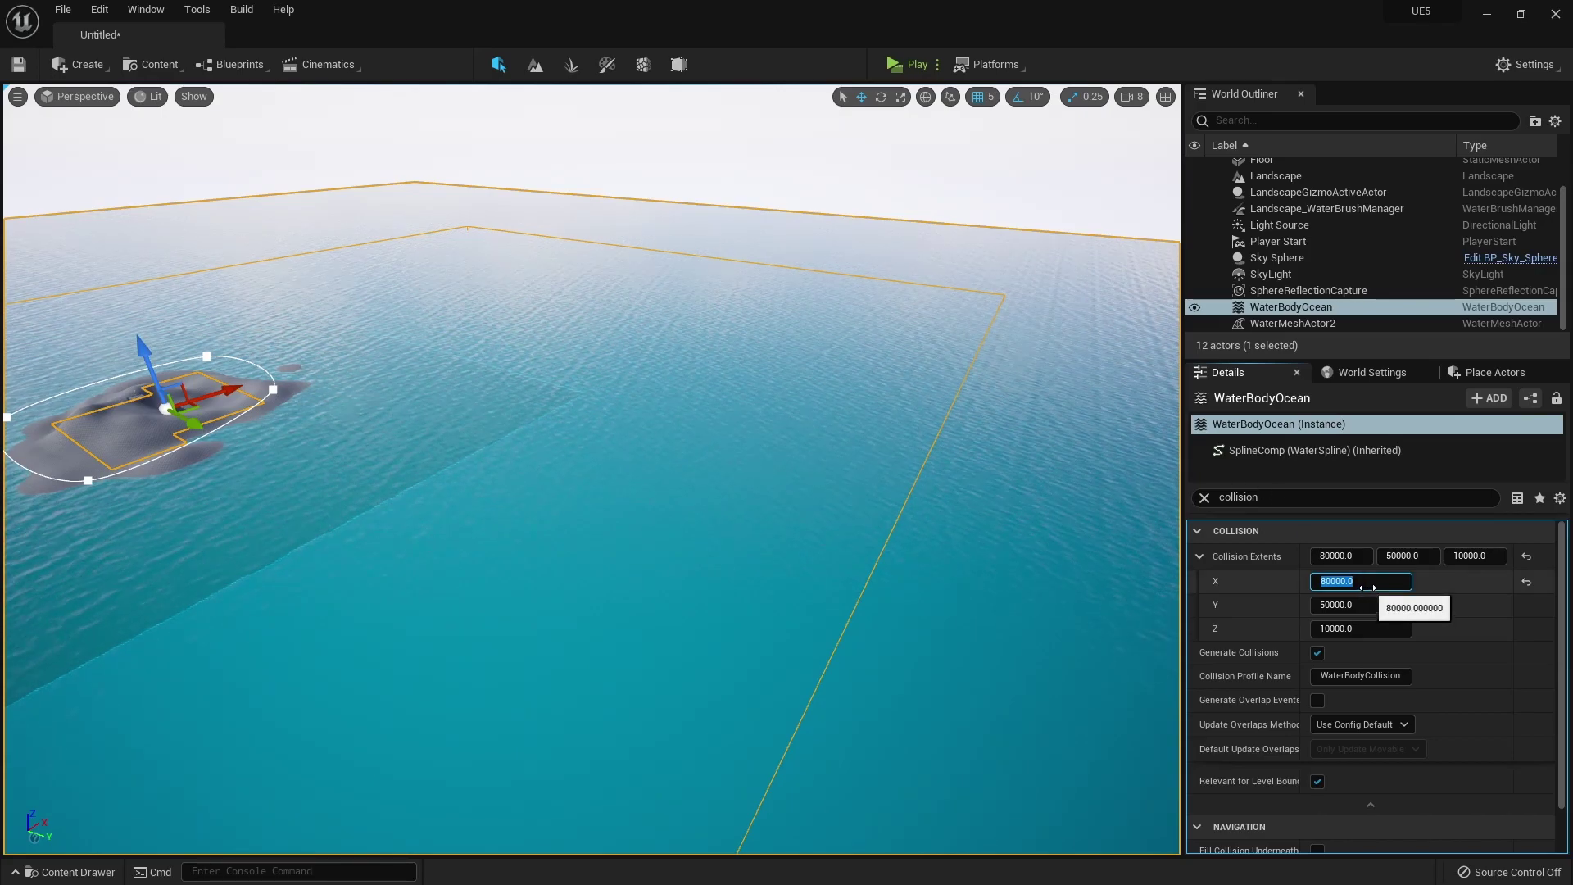
left_click(1324, 605)
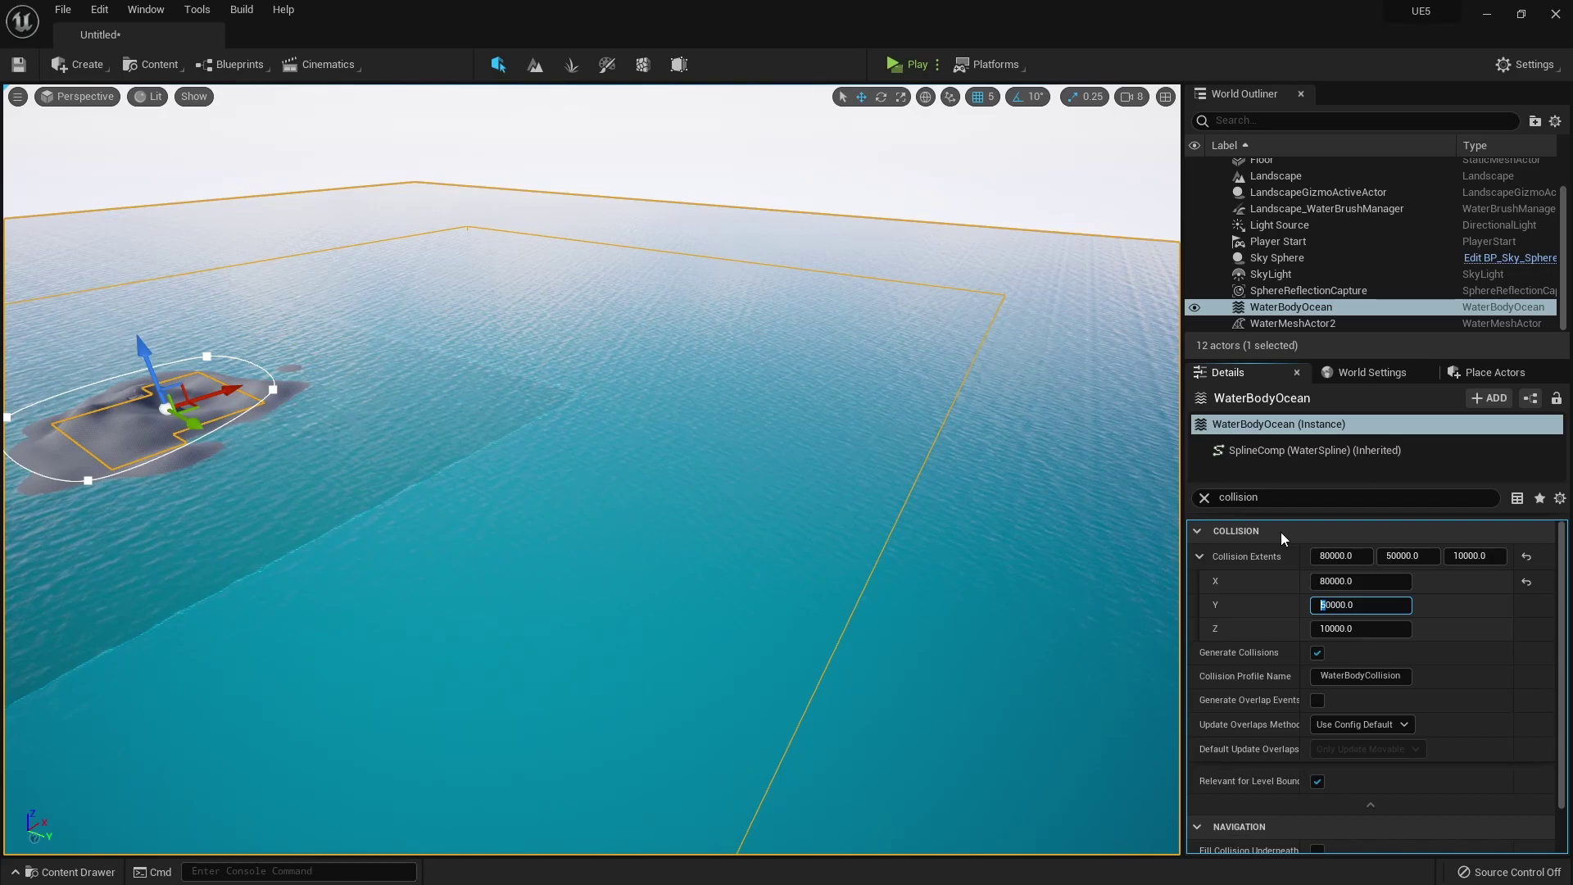
type("2")
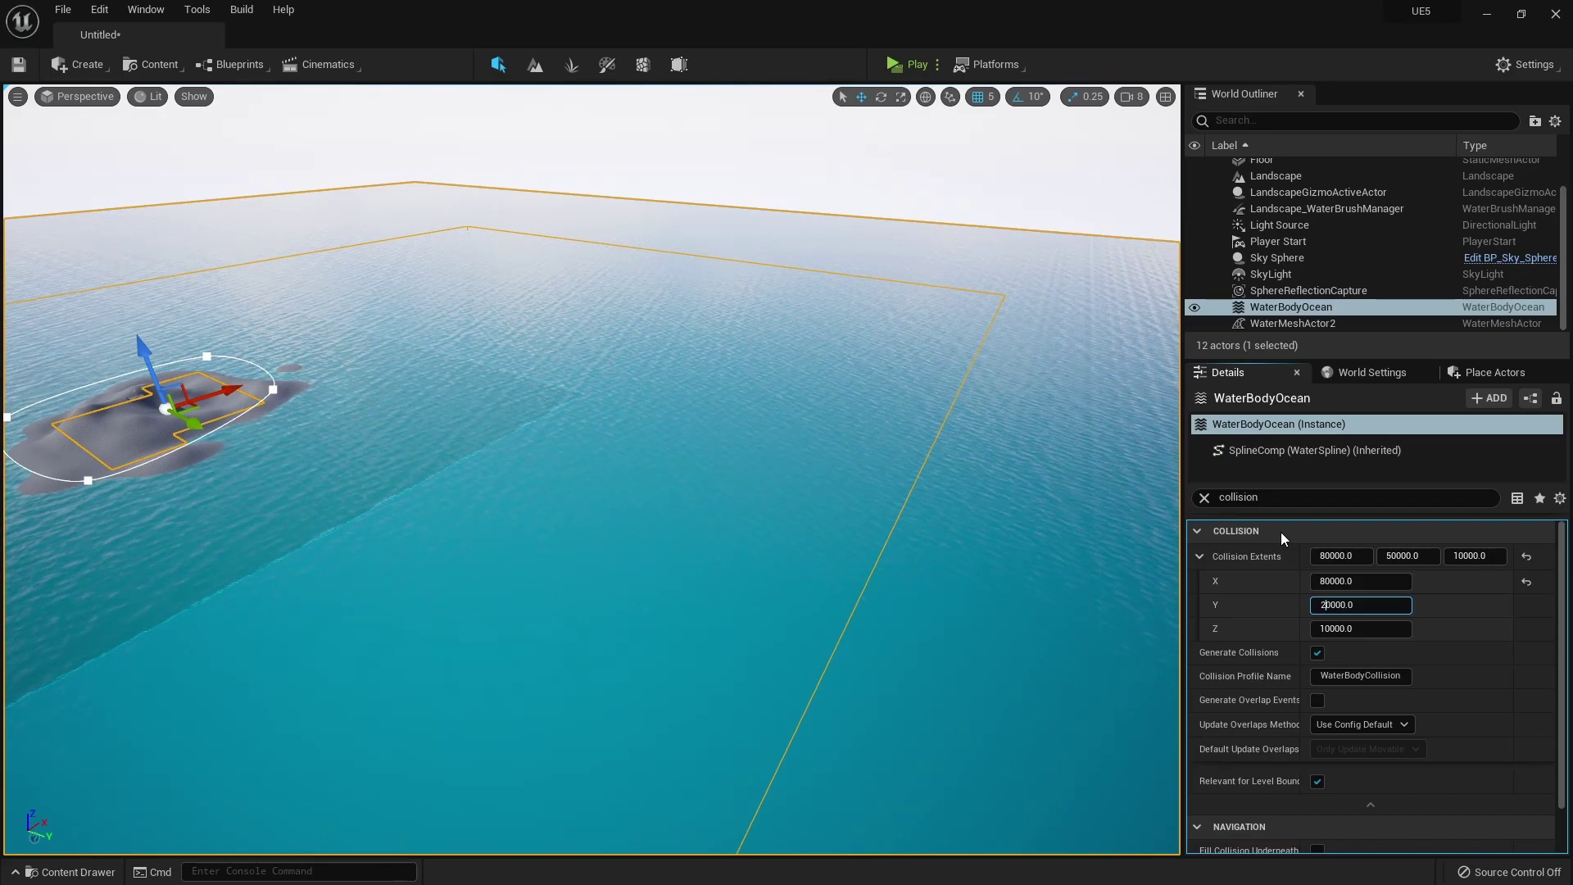
key("Return")
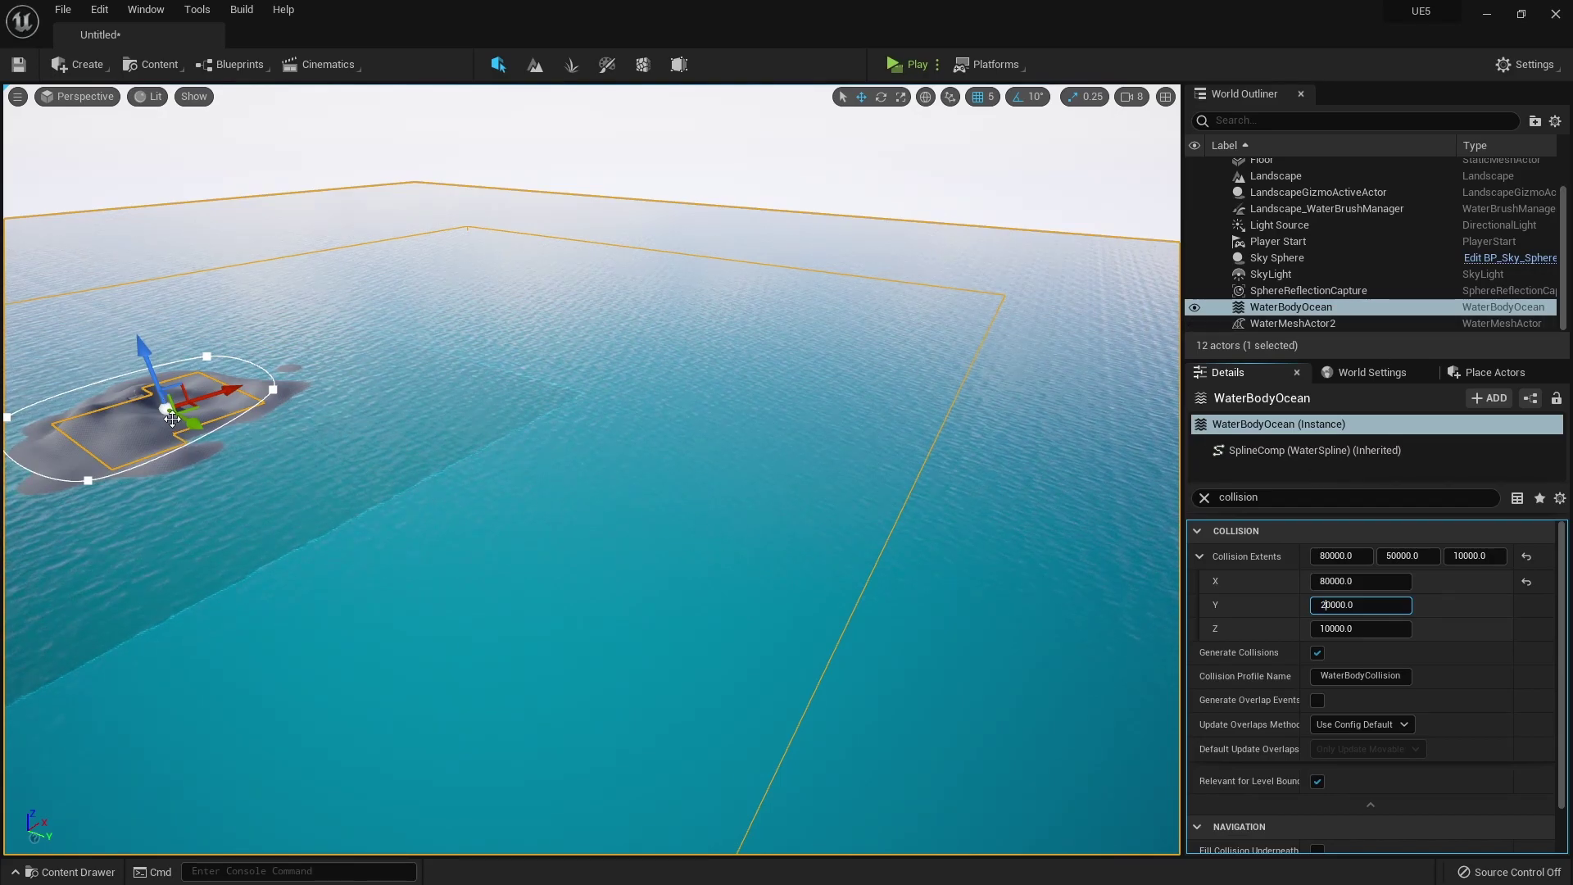
key("Return")
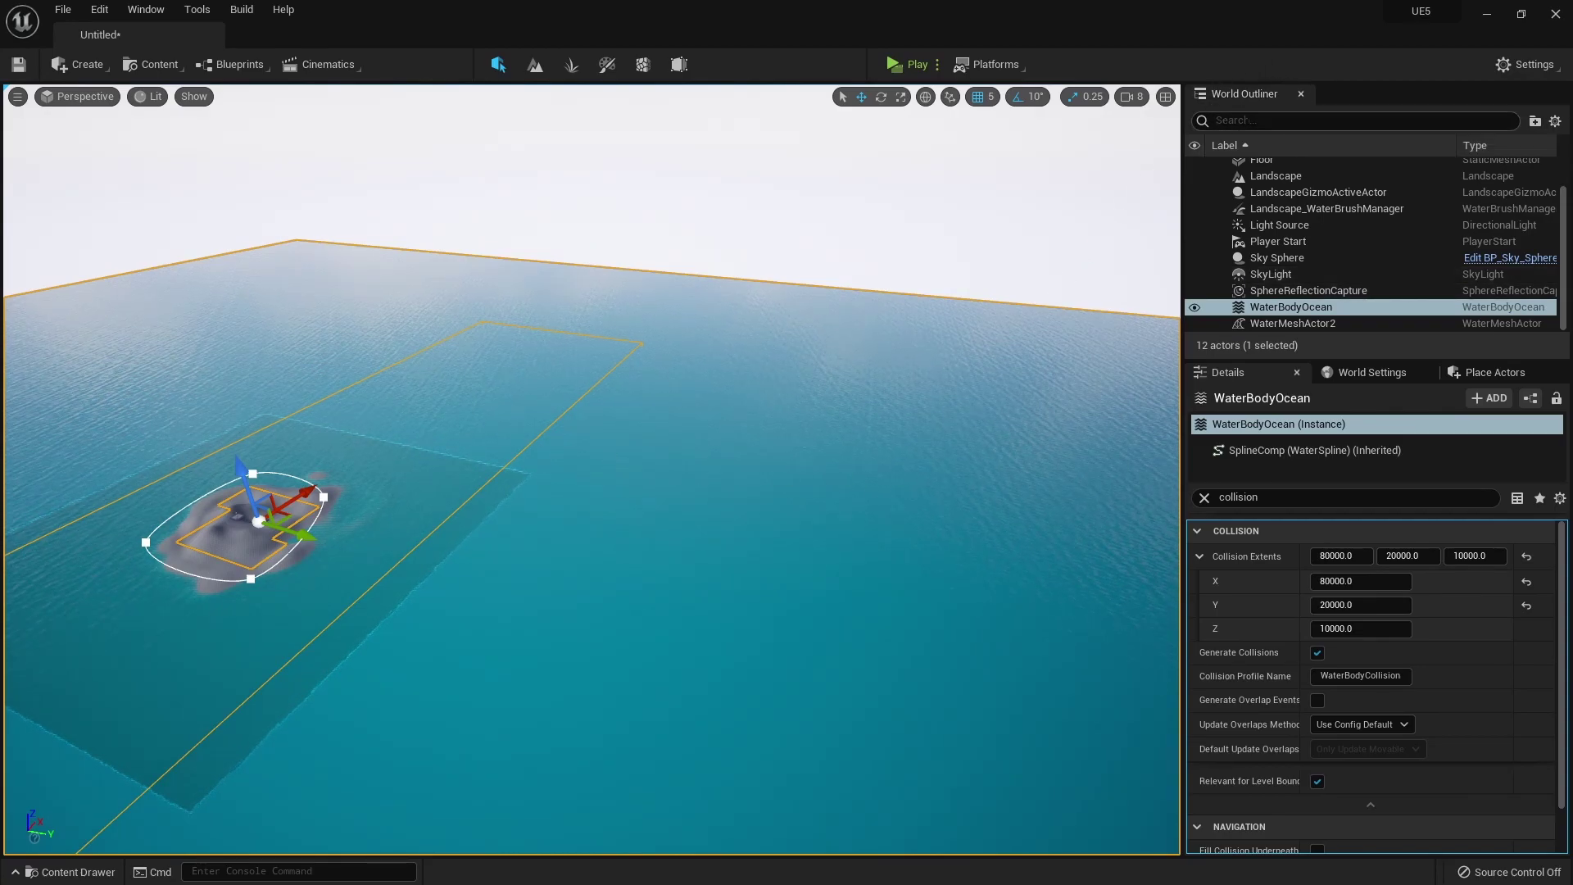
left_click(1279, 323)
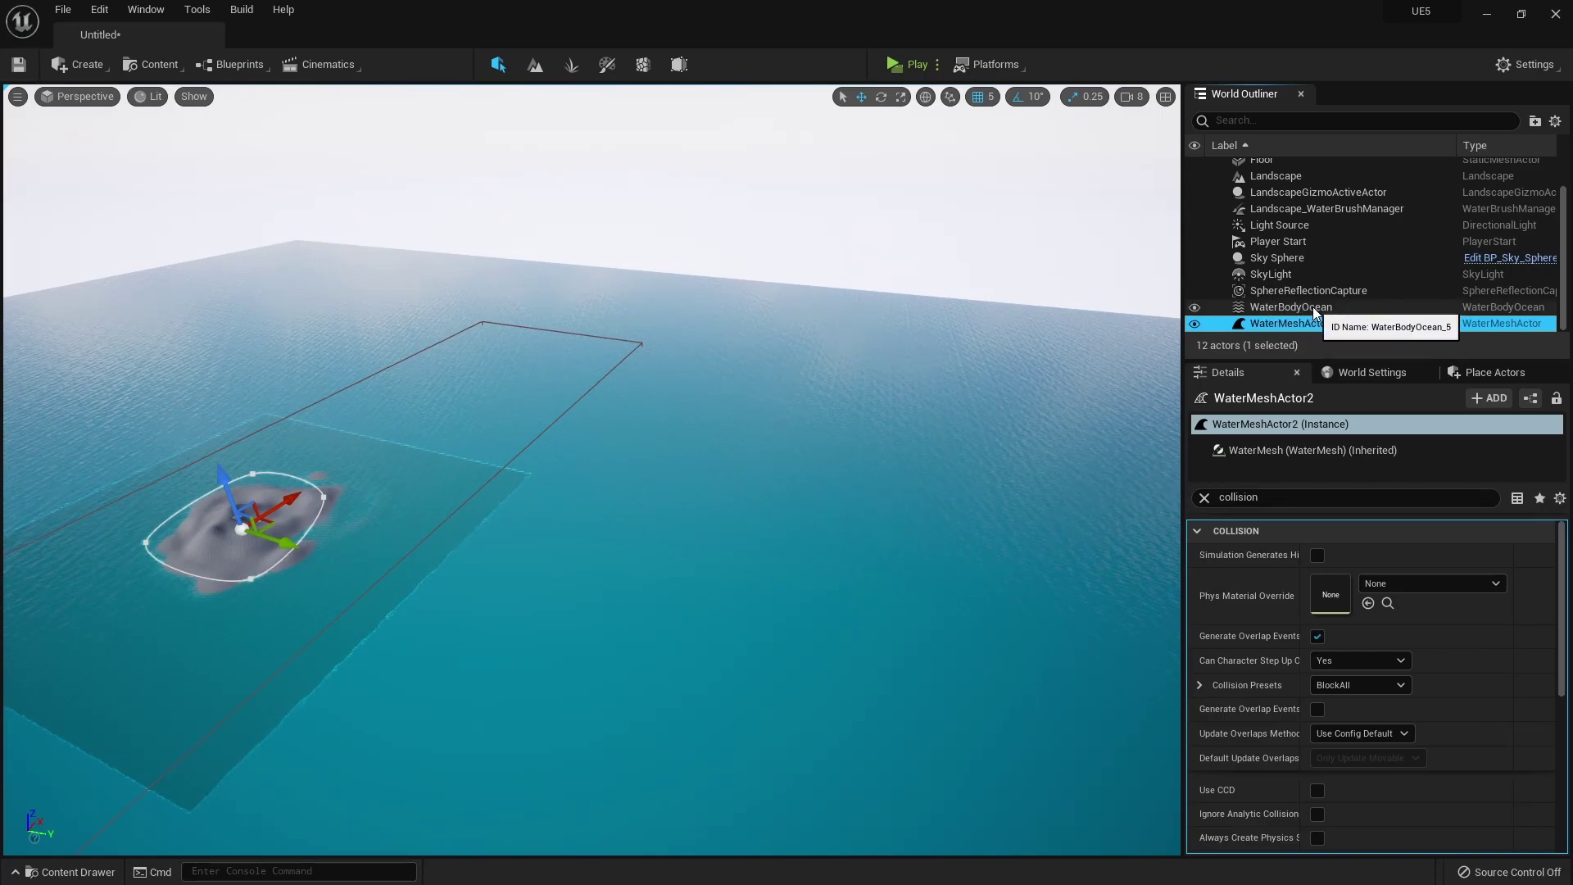
Step: Filter Details for 'mesh' and set Extent in Tiles to X 100 and Y 32
left_click(1204, 497)
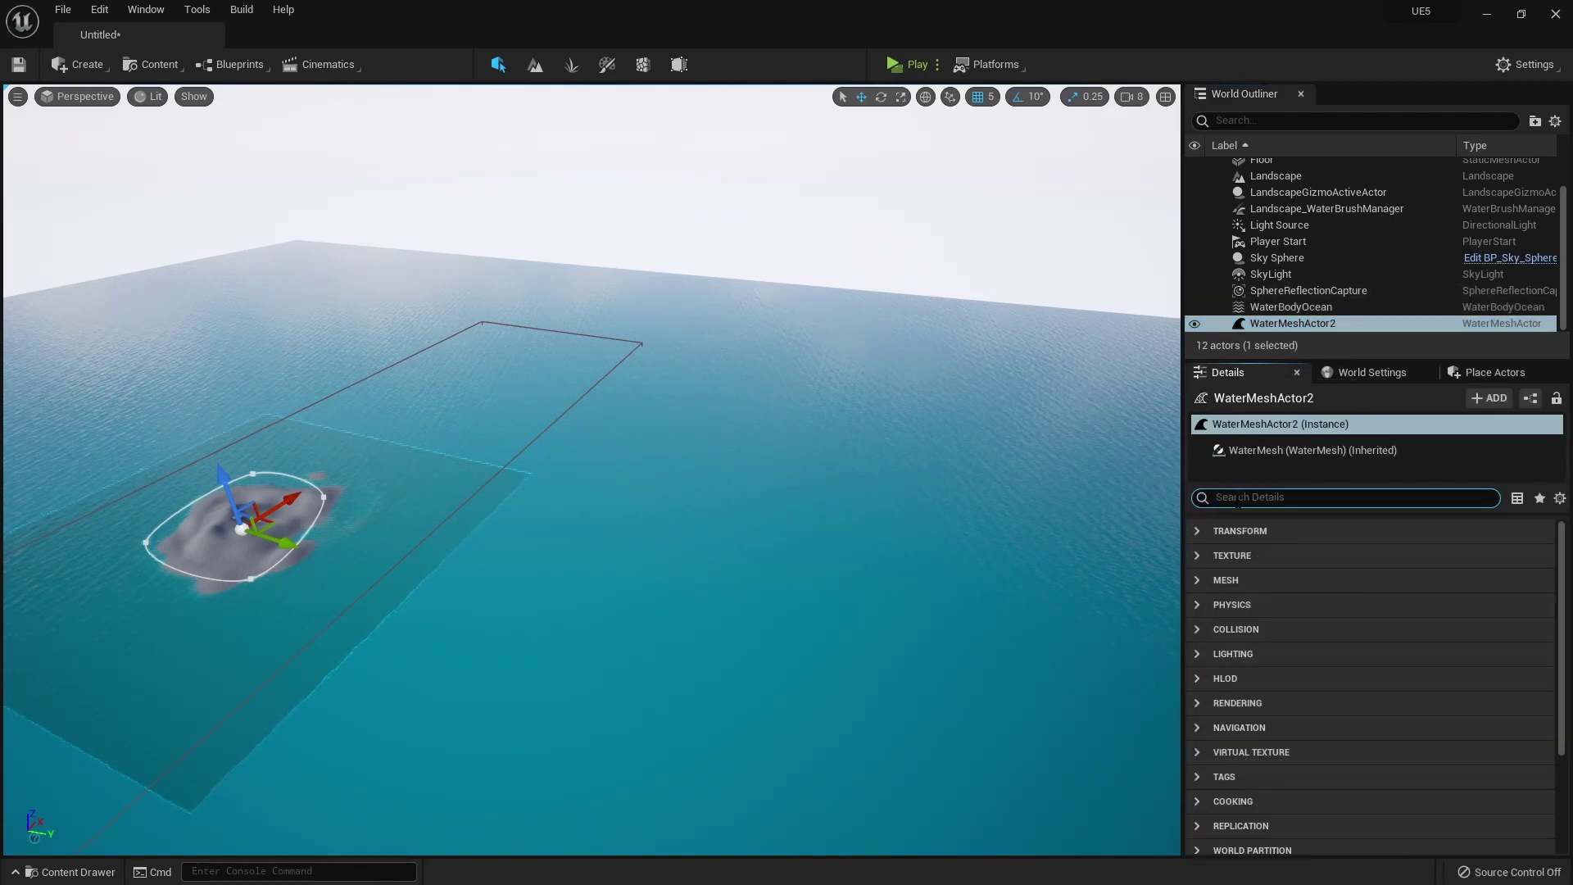
type("mesh")
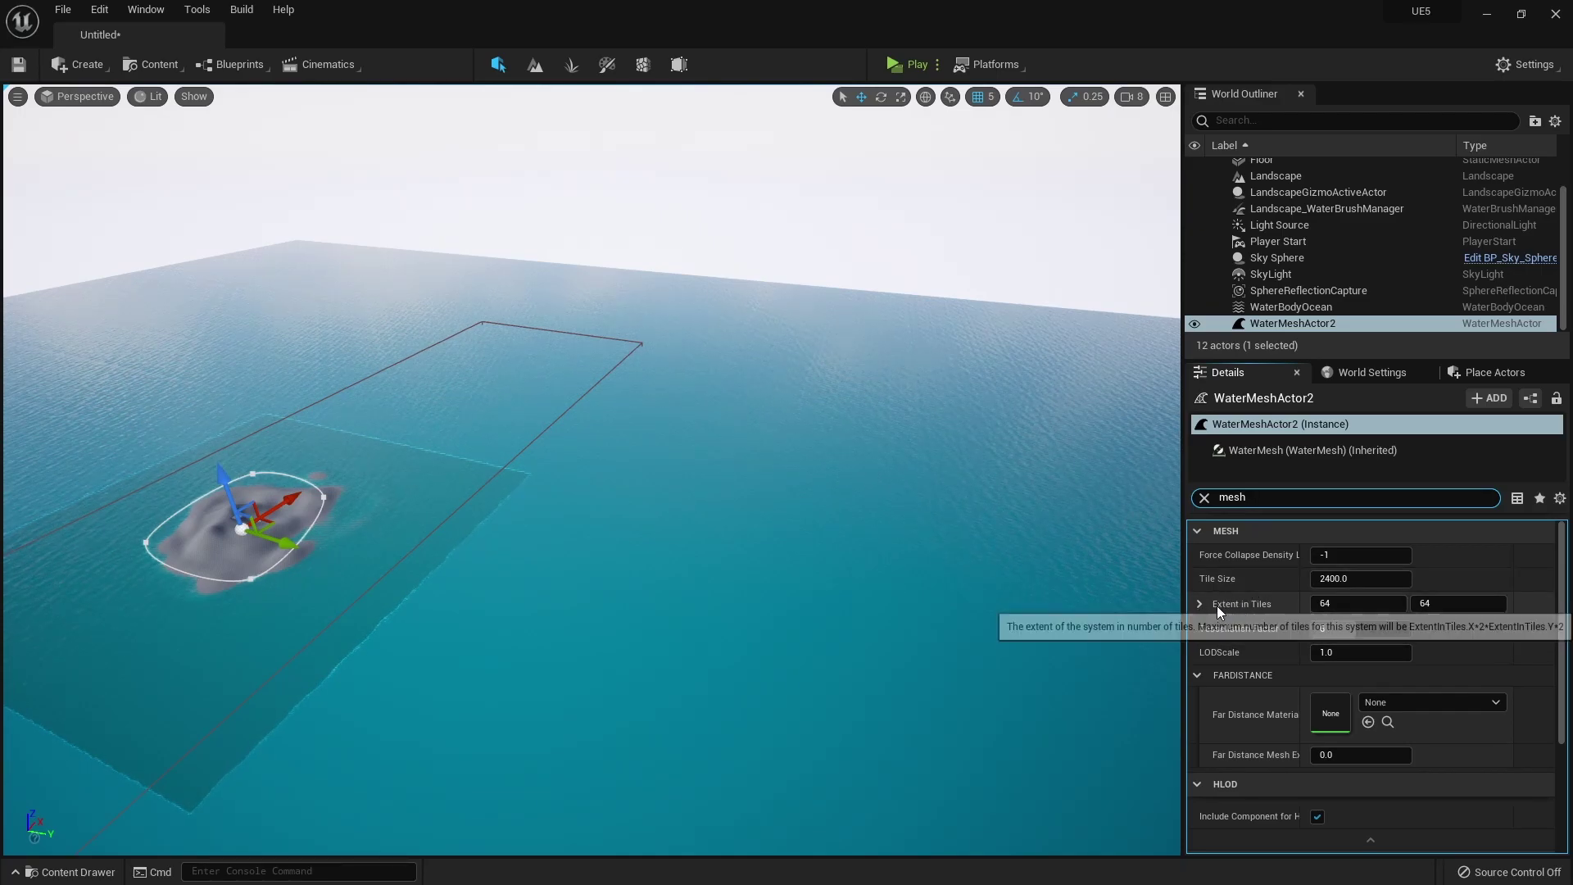
left_click(1199, 603)
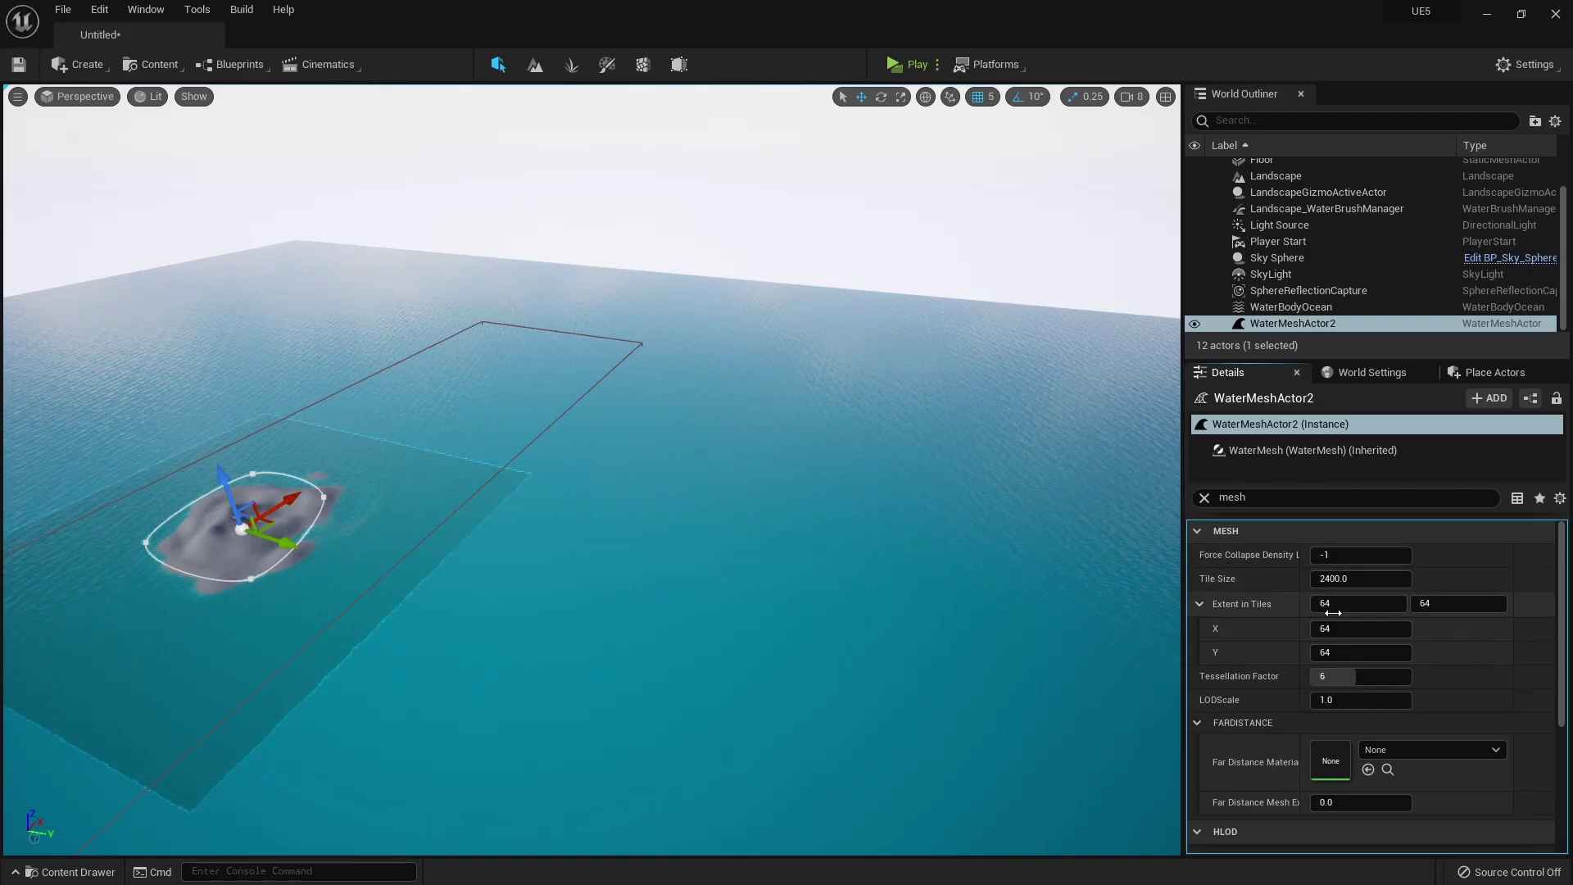
left_click(1351, 633)
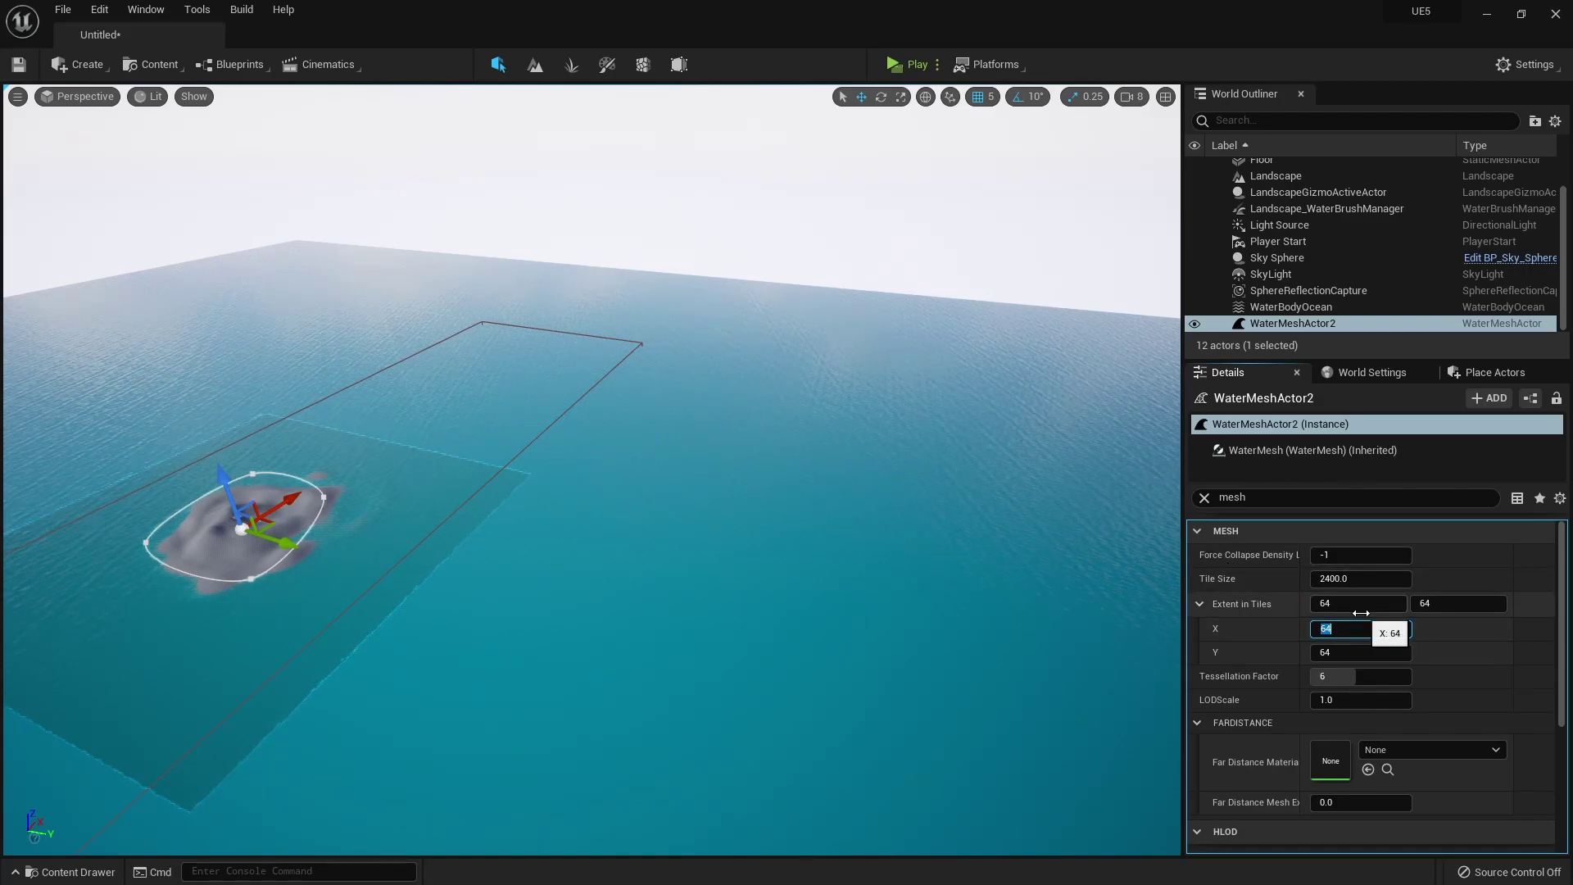
type("100")
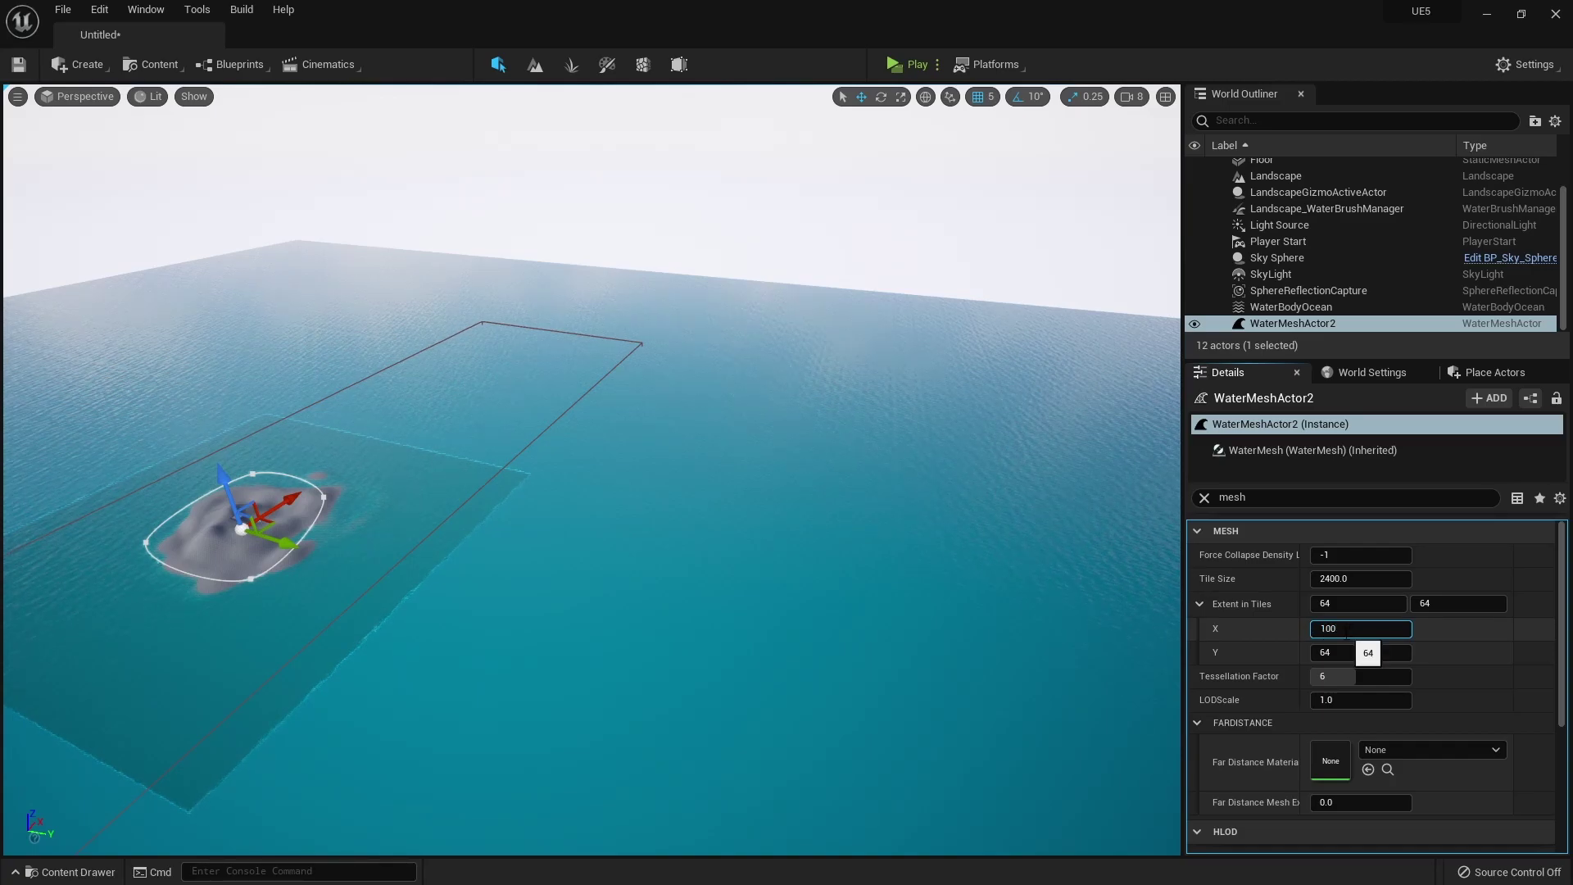
key("Tab")
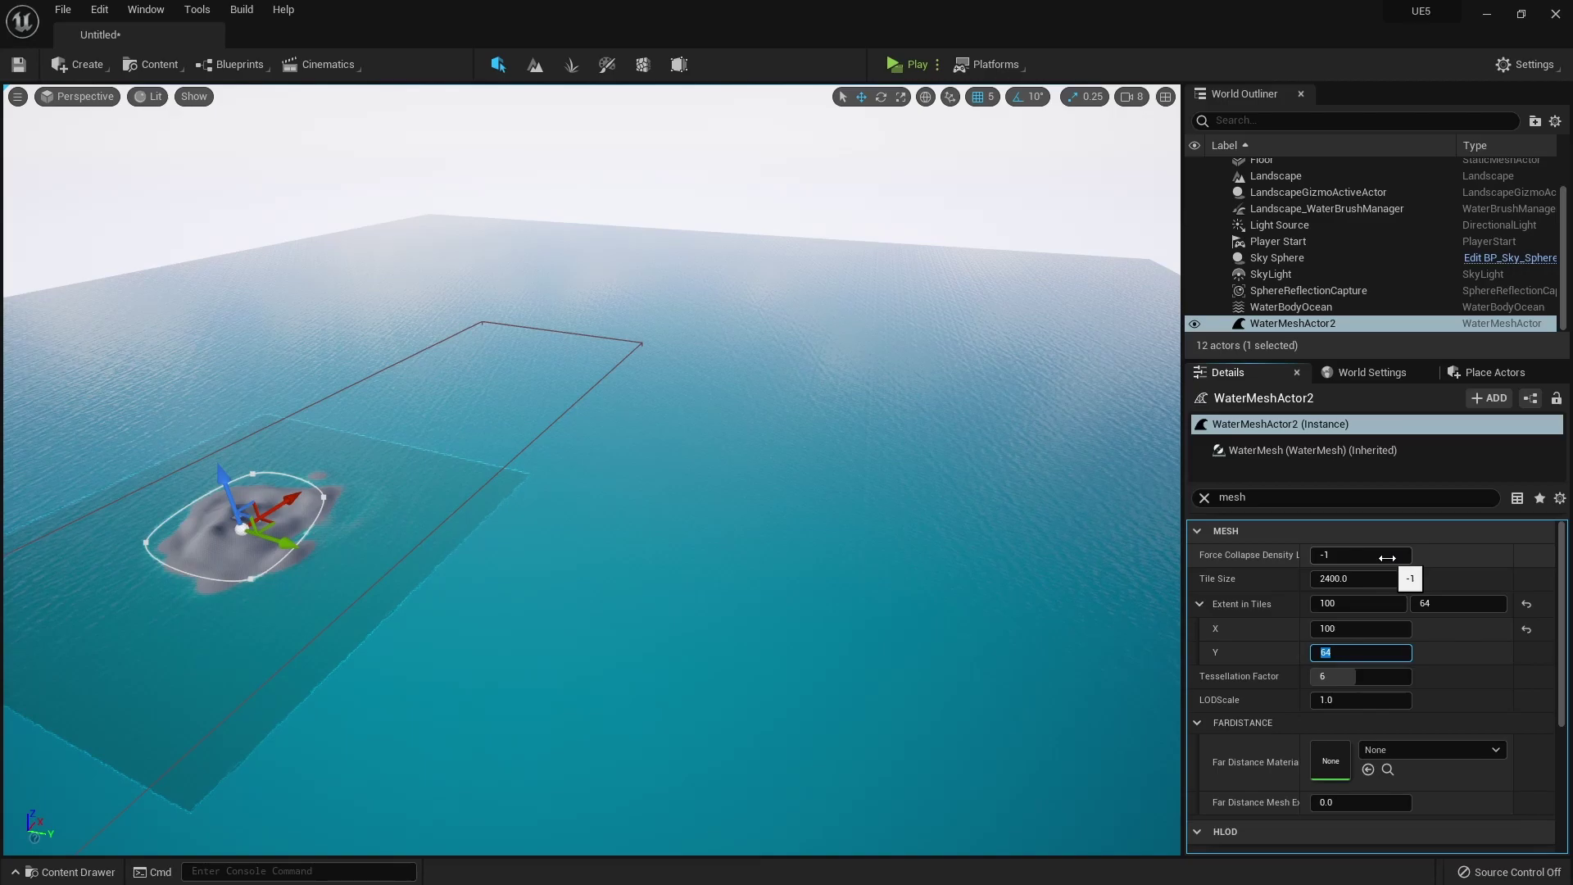
type("32")
key("Return")
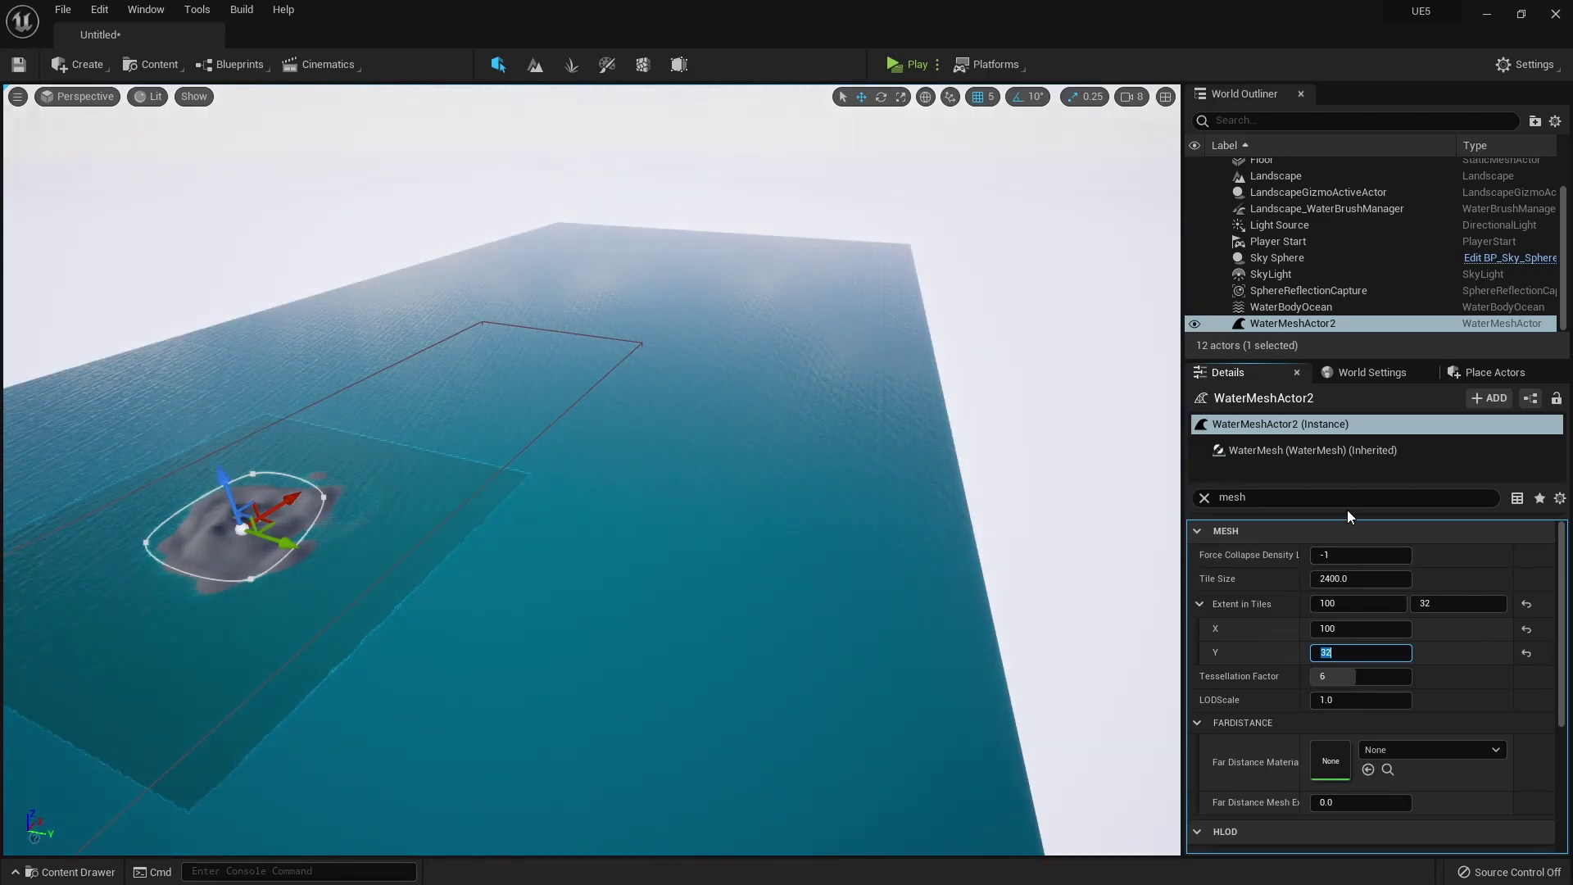
mouse_move(725, 471)
right_mouse_down()
mouse_move(574, 426)
mouse_move(641, 481)
right_mouse_up()
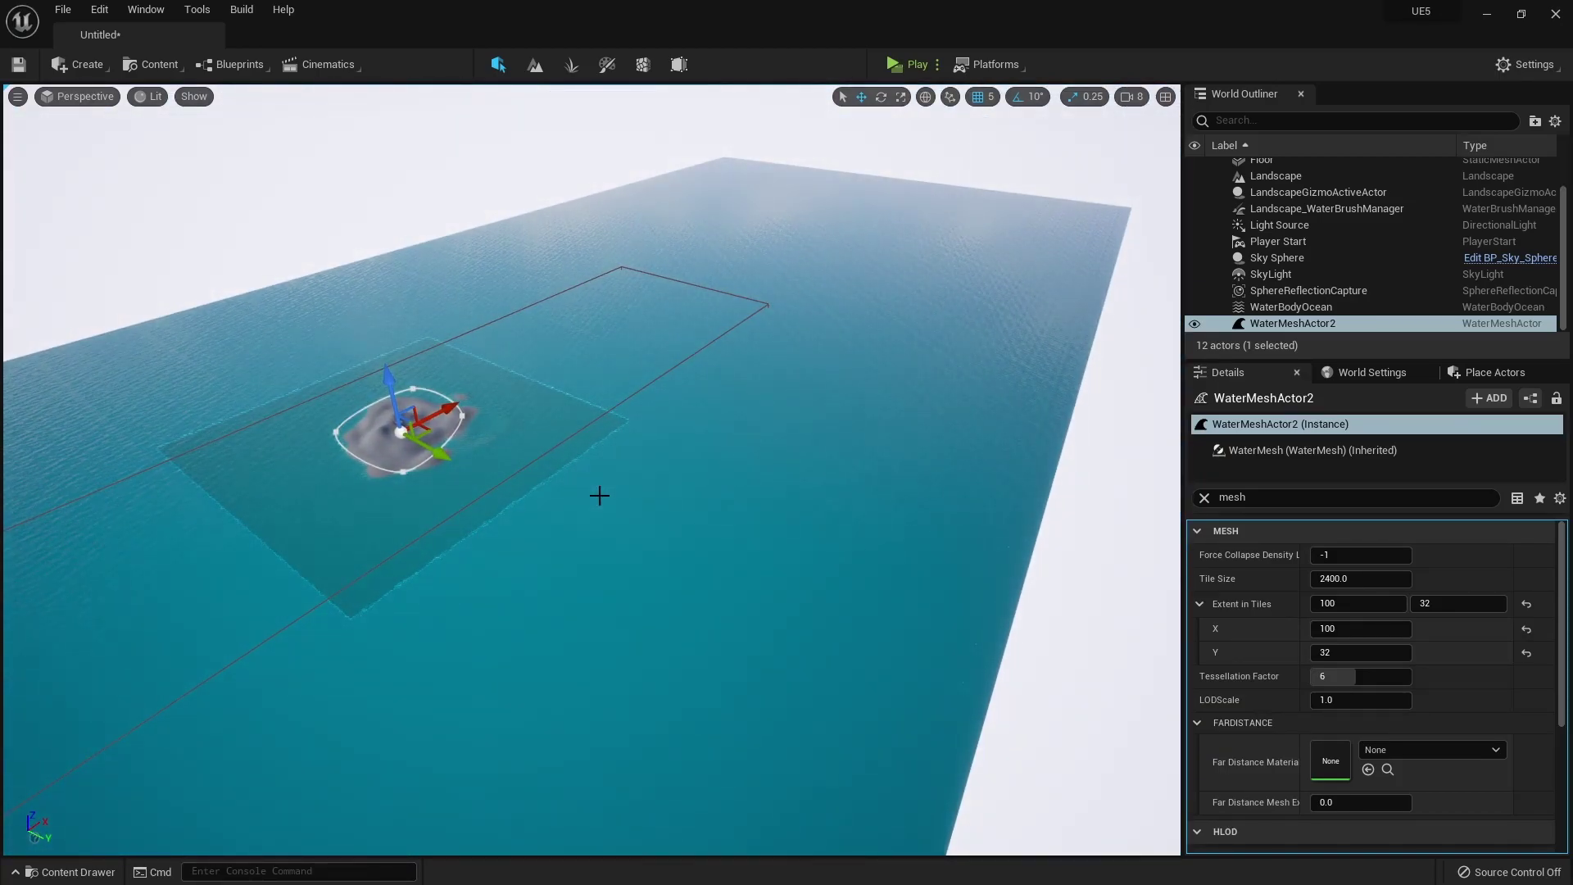